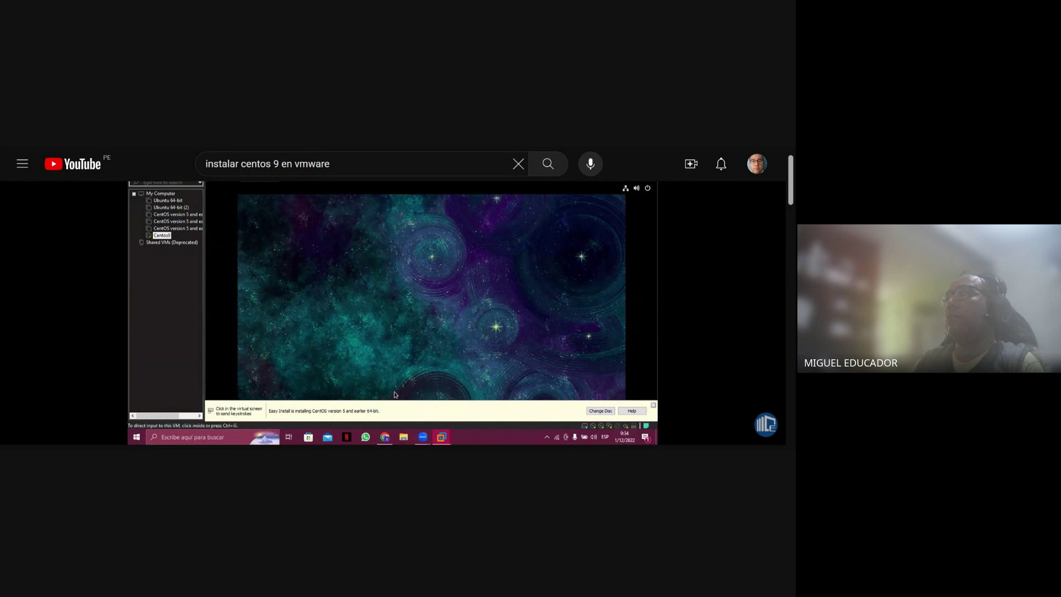
- Pause the YouTube tutorial on installing CentOS 9 in VMware just before it ends
{"action": "mouse_move", "coordinate": [420, 314]}
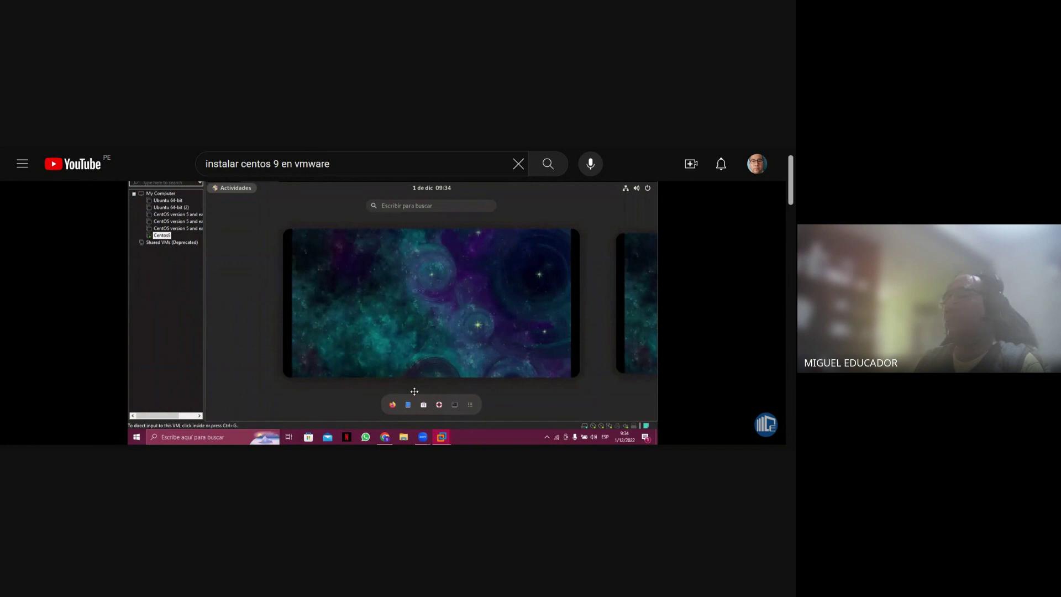
{"action": "mouse_move", "coordinate": [489, 314]}
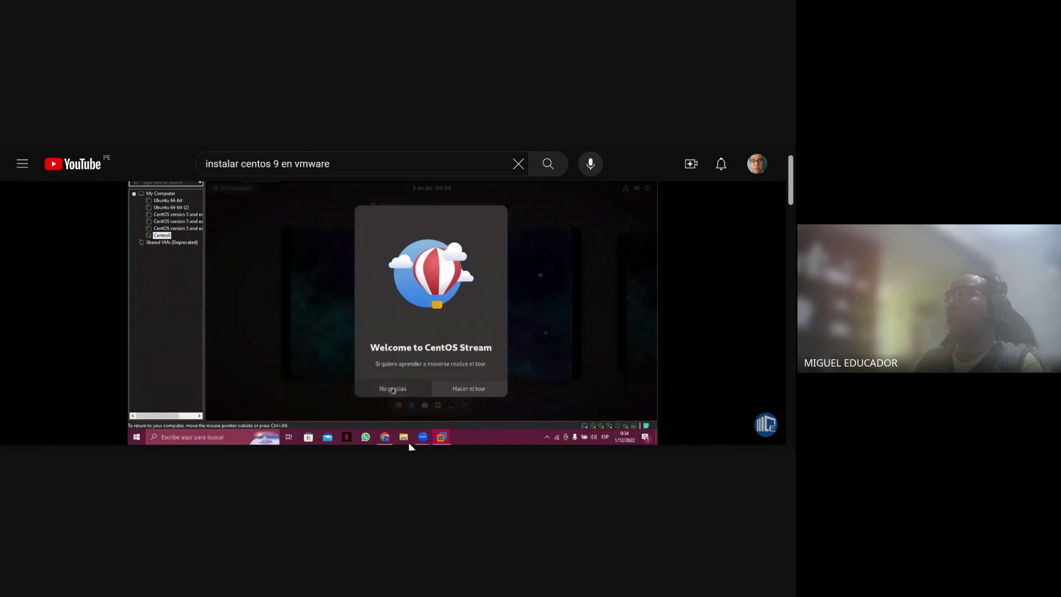
{"action": "mouse_move", "coordinate": [403, 268]}
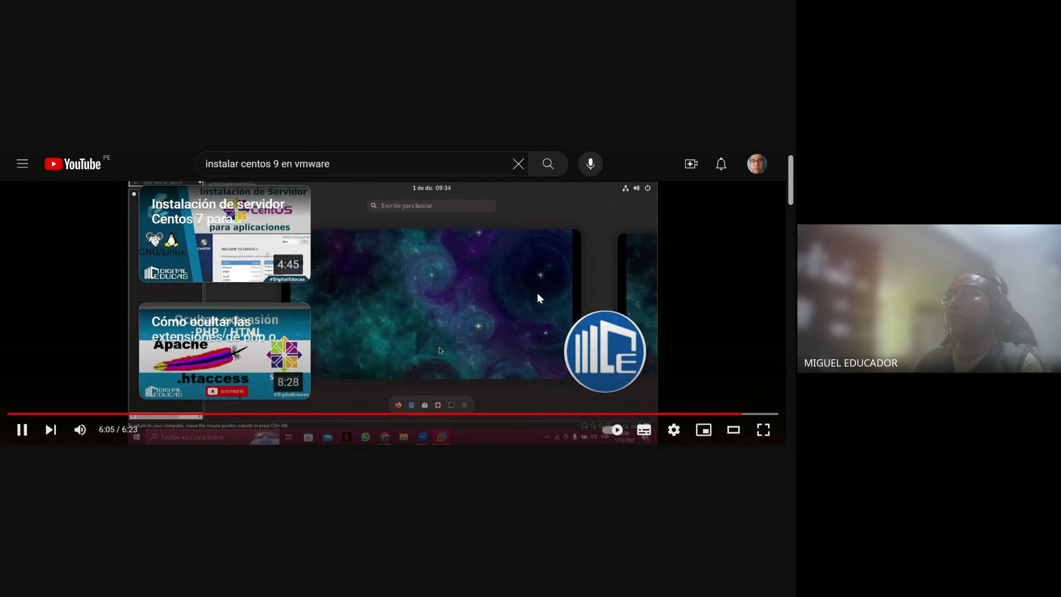
{"action": "left_click", "coordinate": [432, 269]}
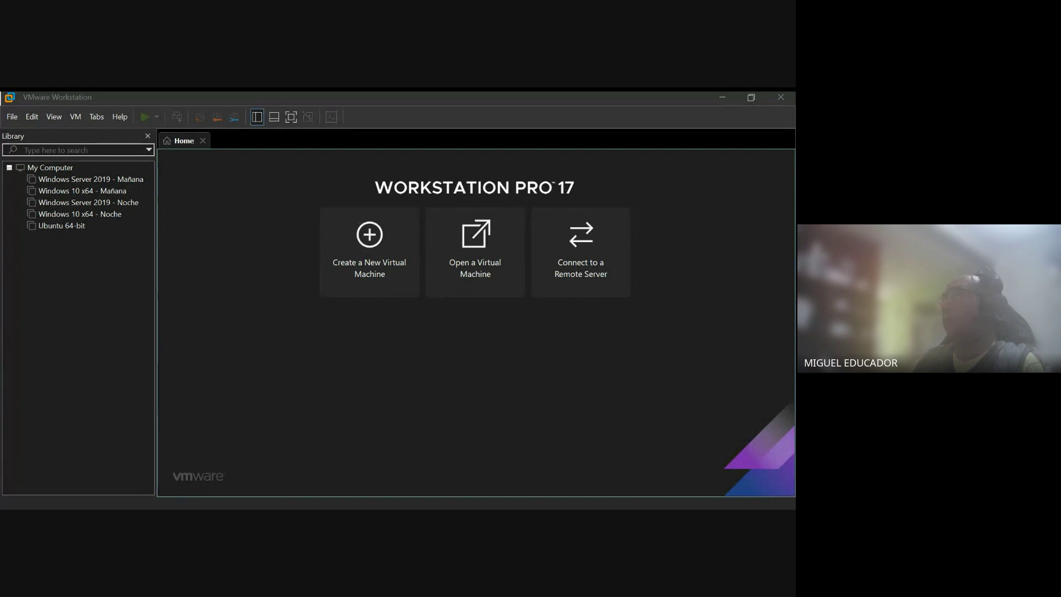
- Bring VMware Workstation forward and launch the New Virtual Machine Wizard from the Home tab
{"action": "left_click", "coordinate": [733, 104]}
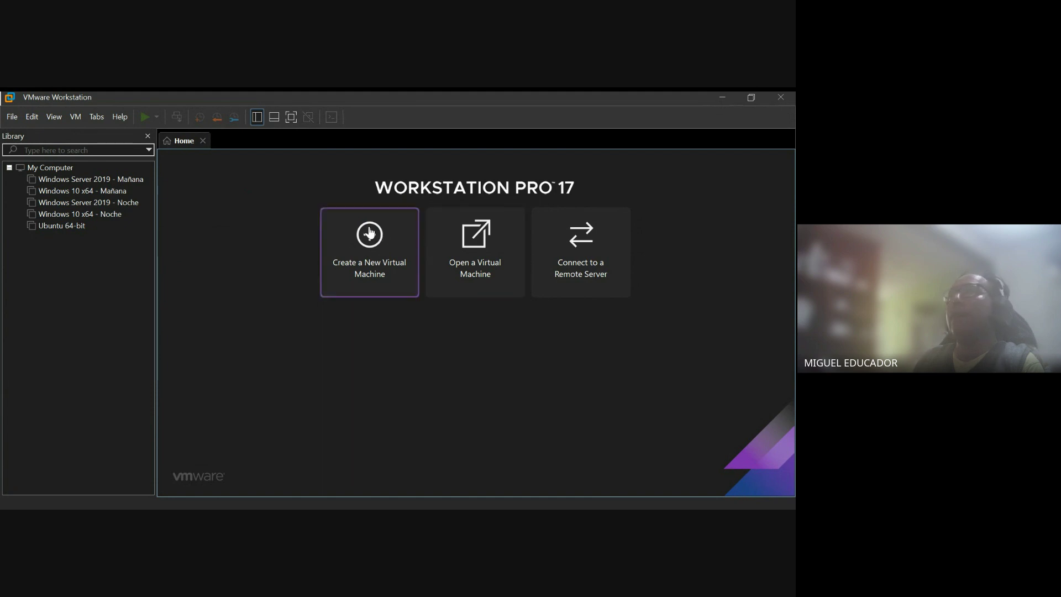
{"action": "left_click", "coordinate": [69, 226]}
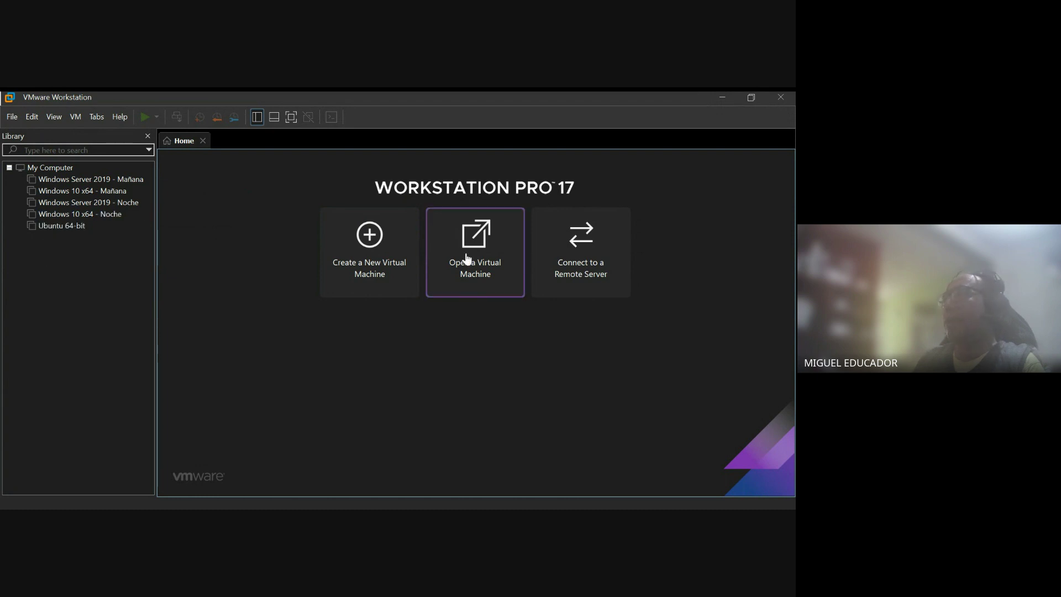
{"action": "left_click", "coordinate": [369, 237]}
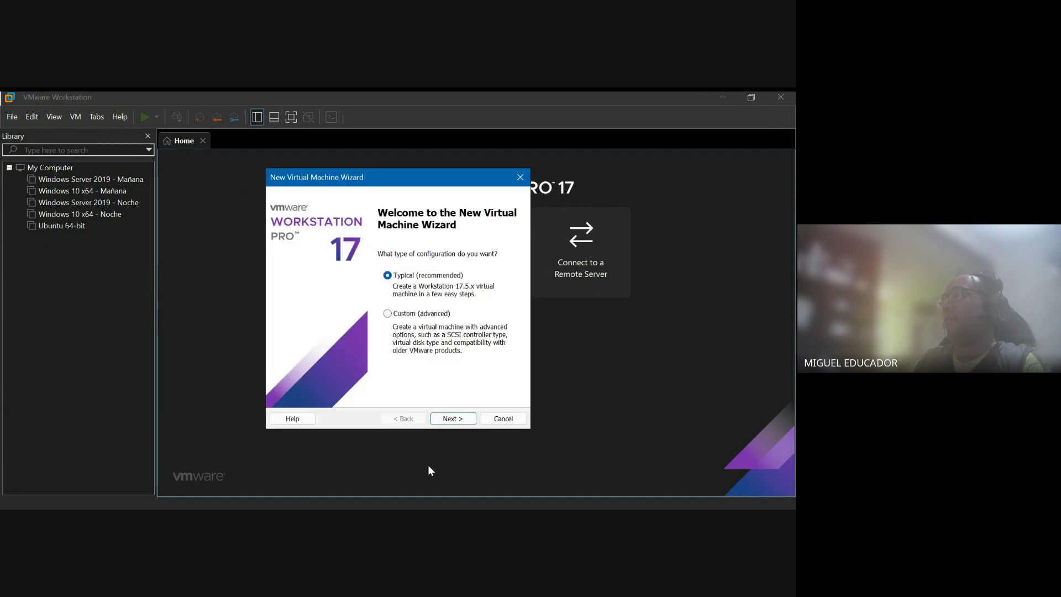
- Cancel the New Virtual Machine Wizard, returning to the Home tab with five library machines
{"action": "left_click", "coordinate": [502, 420]}
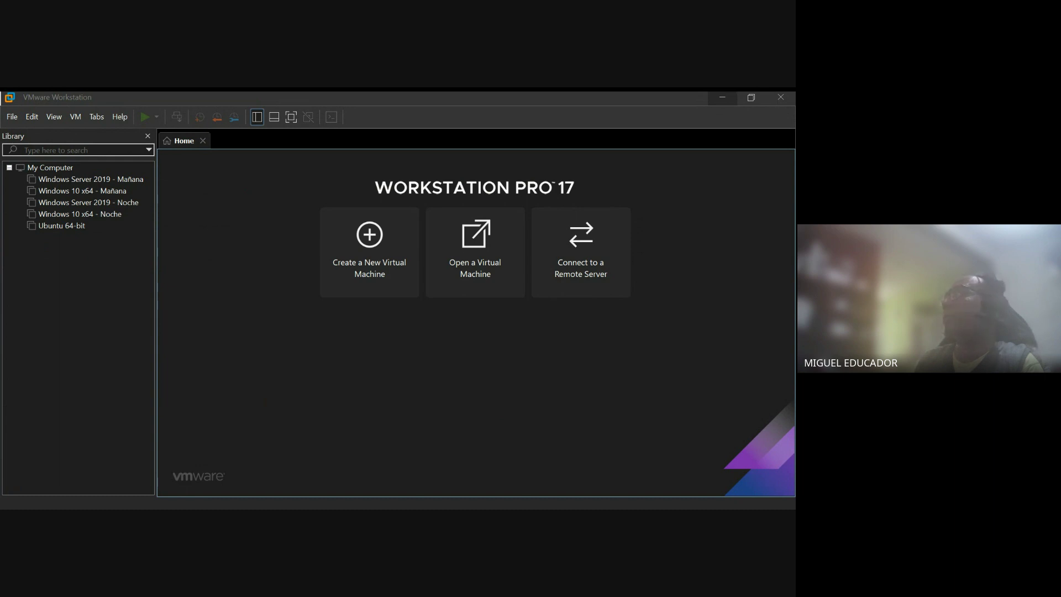
- Restart the wizard with Typical configuration and choose to install the operating system later
{"action": "left_click", "coordinate": [380, 250]}
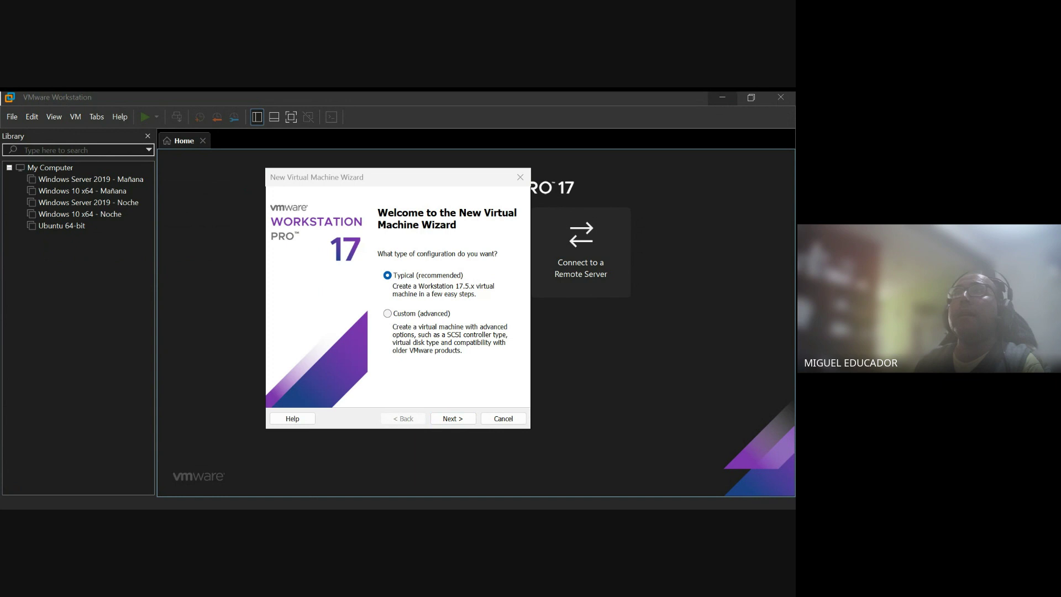
{"action": "left_click", "coordinate": [255, 283]}
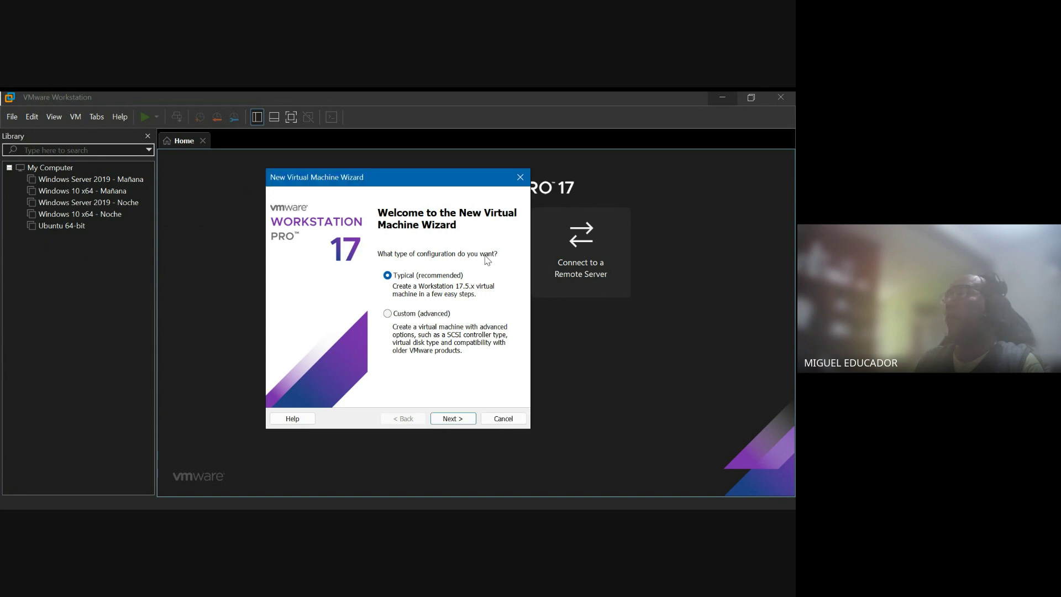
{"action": "left_click", "coordinate": [452, 418]}
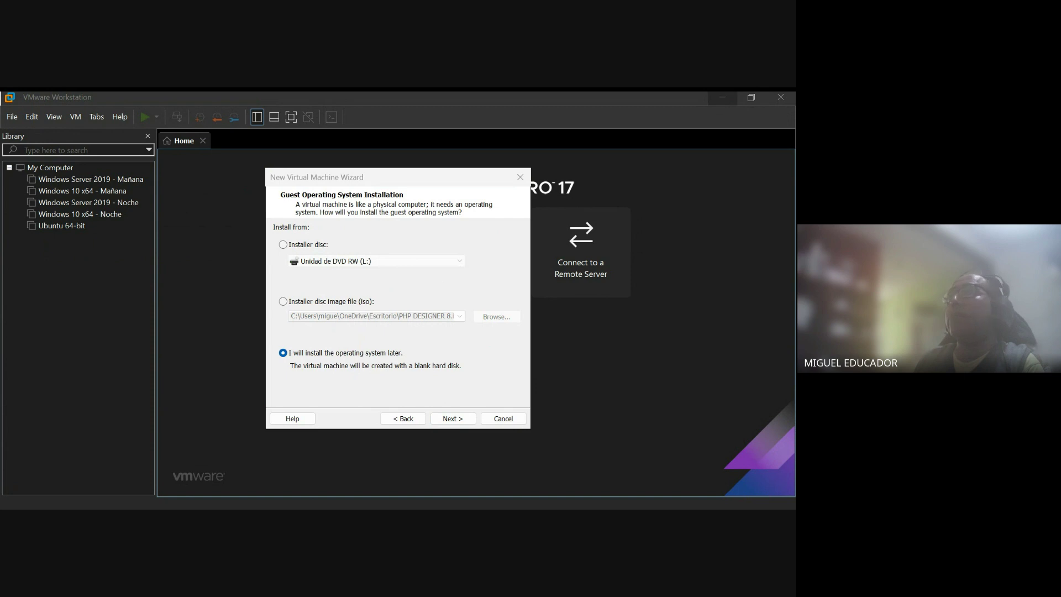
{"action": "left_click", "coordinate": [276, 270]}
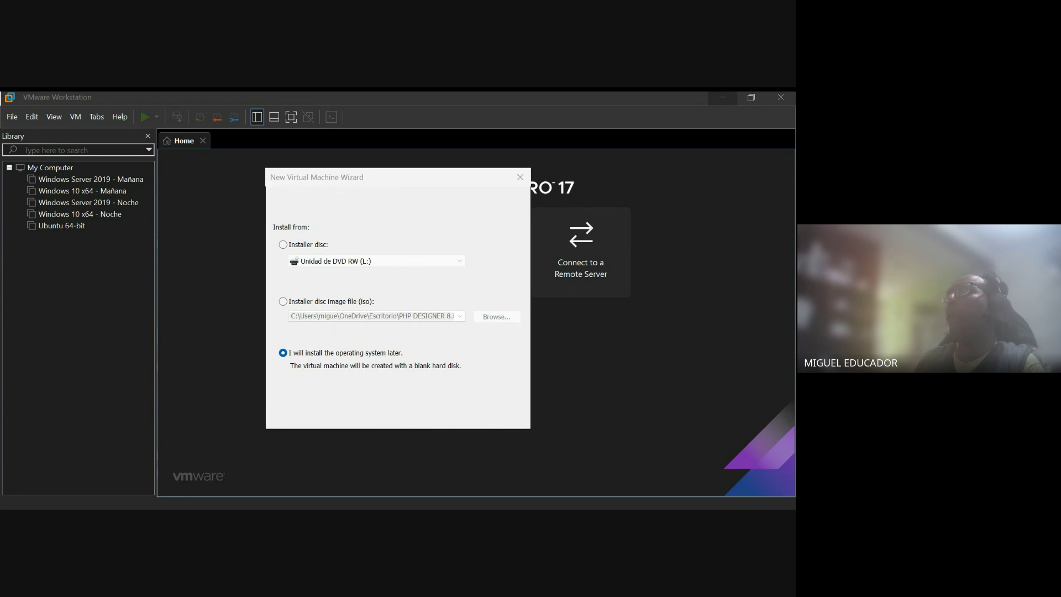
{"action": "left_click", "coordinate": [715, 103]}
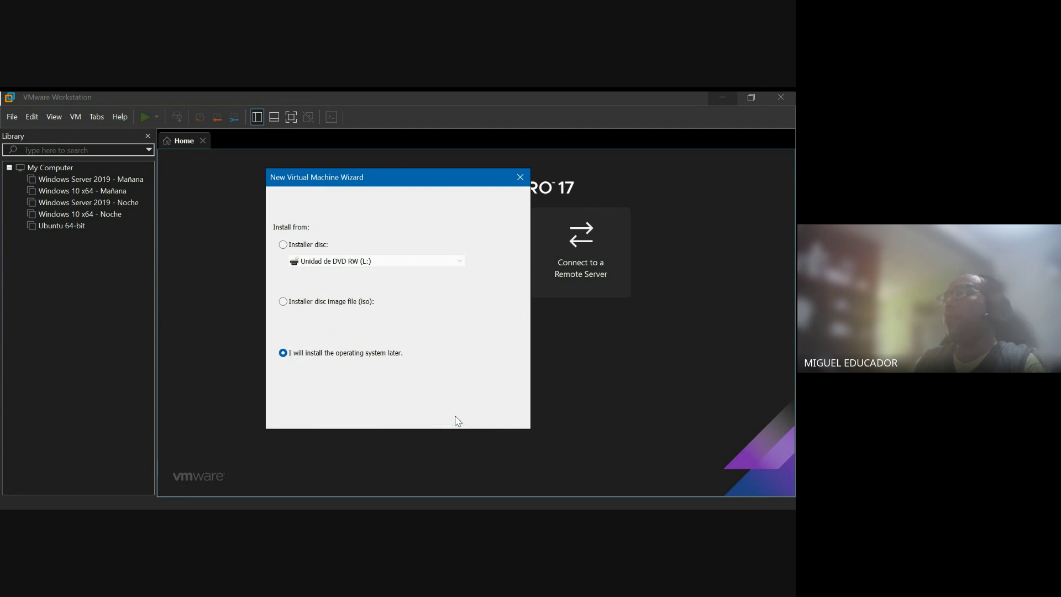
{"action": "left_click", "coordinate": [453, 419]}
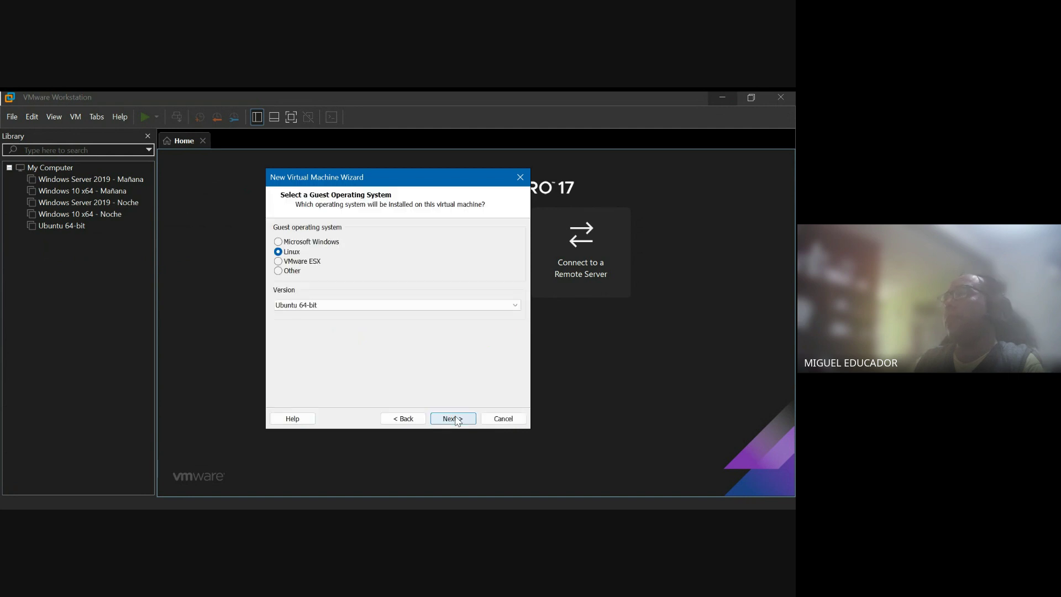
- Choose CentOS 8 64-bit as the Linux version in the guest OS dropdown
{"action": "left_click", "coordinate": [455, 418]}
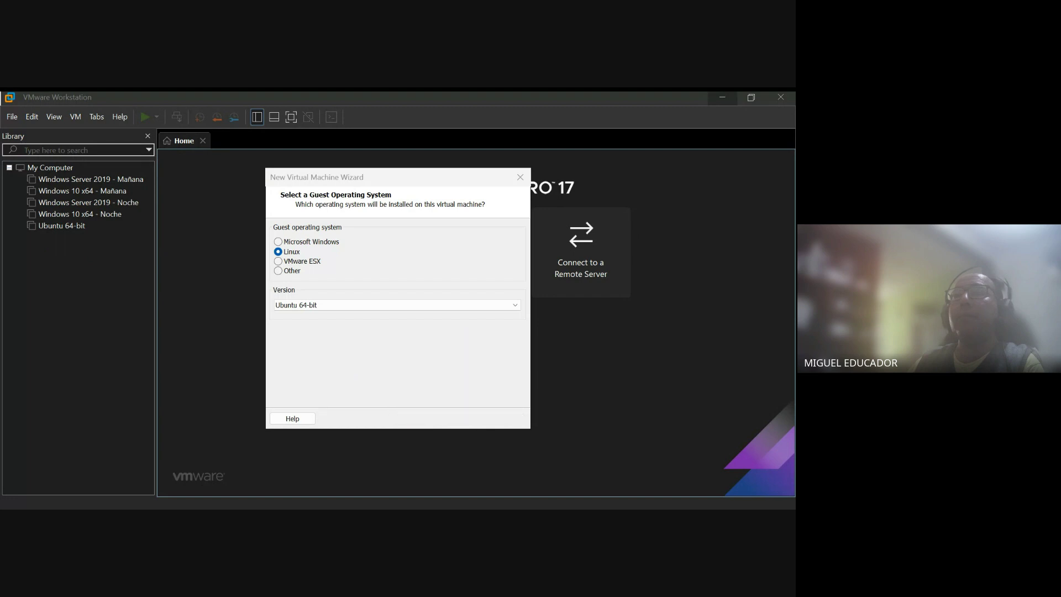
{"action": "left_click", "coordinate": [729, 103]}
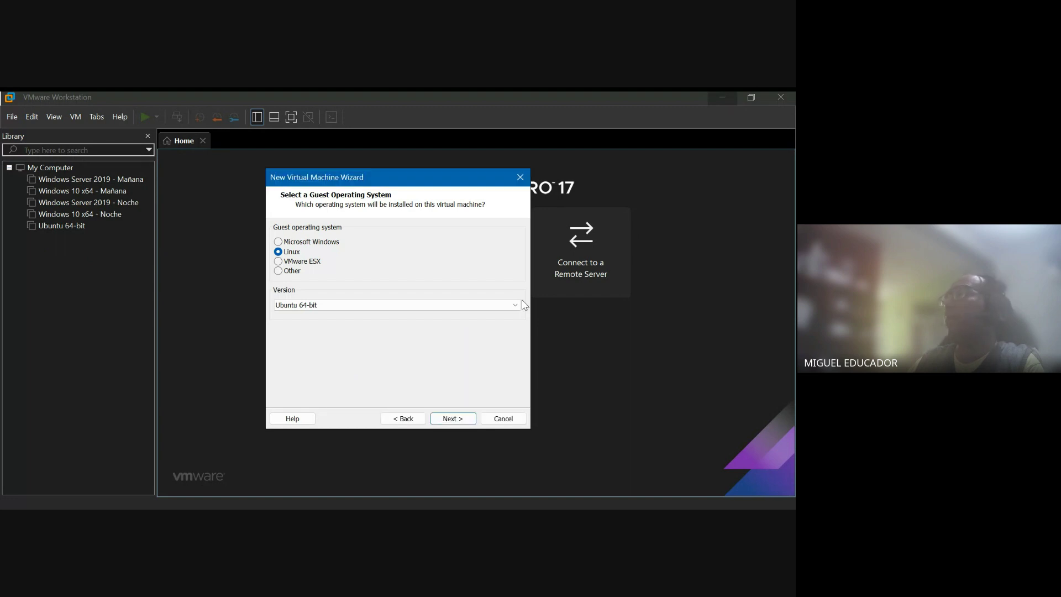
{"action": "left_click", "coordinate": [375, 300]}
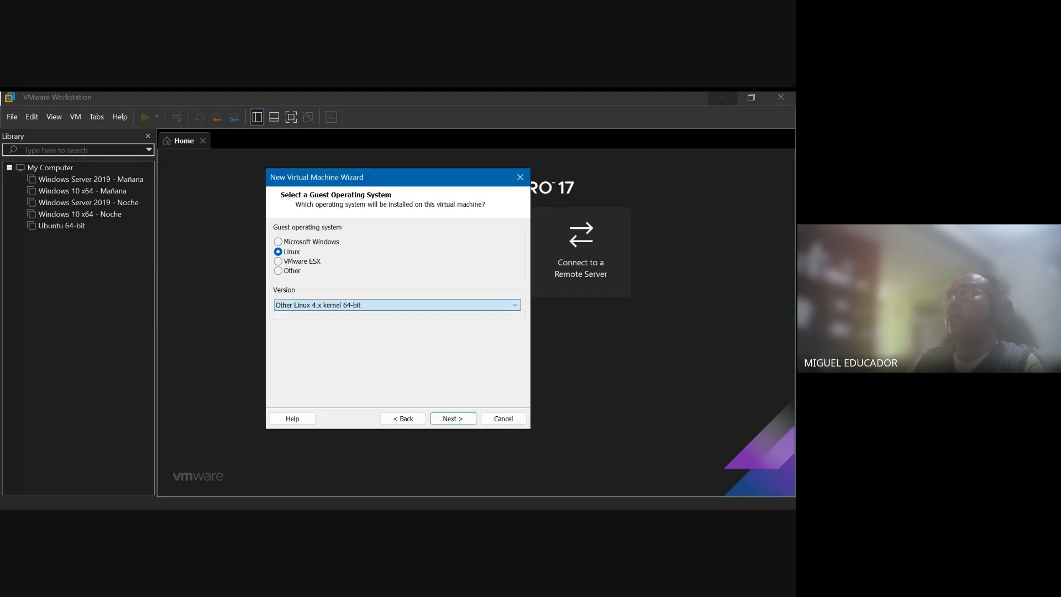
{"action": "key", "text": "Down"}
{"action": "key", "text": "Down"}
{"action": "key", "text": "Down"}
{"action": "key", "text": "Down"}
{"action": "key", "text": "Down"}
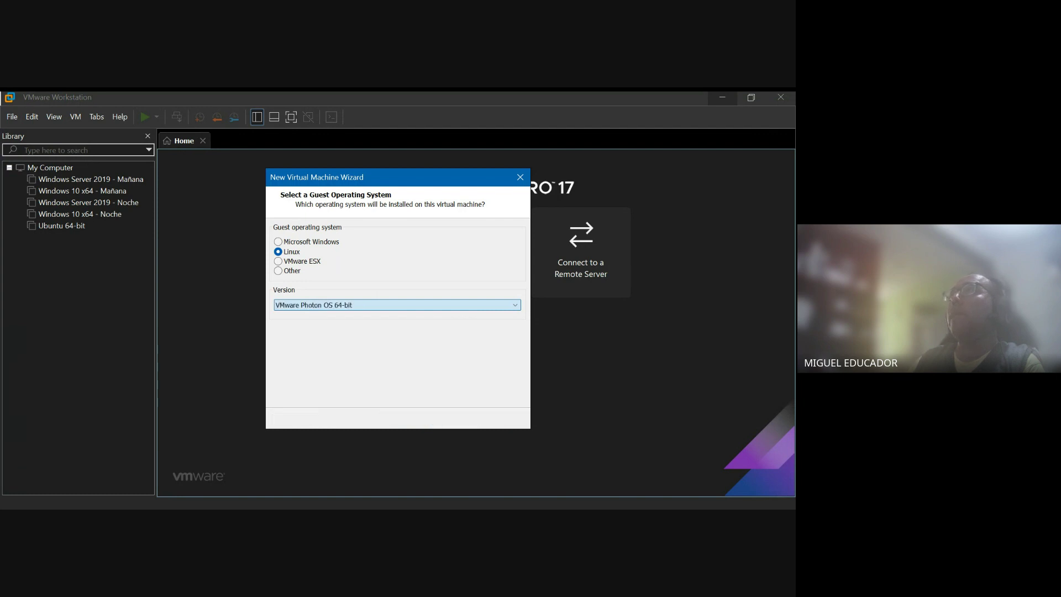
{"action": "key", "text": "Up"}
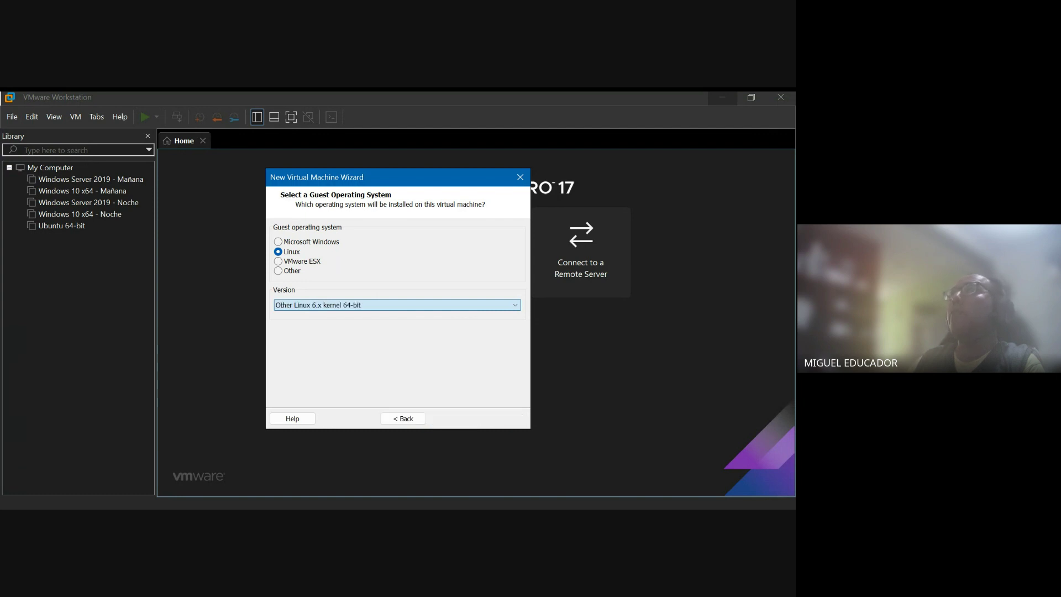
{"action": "key", "text": "o"}
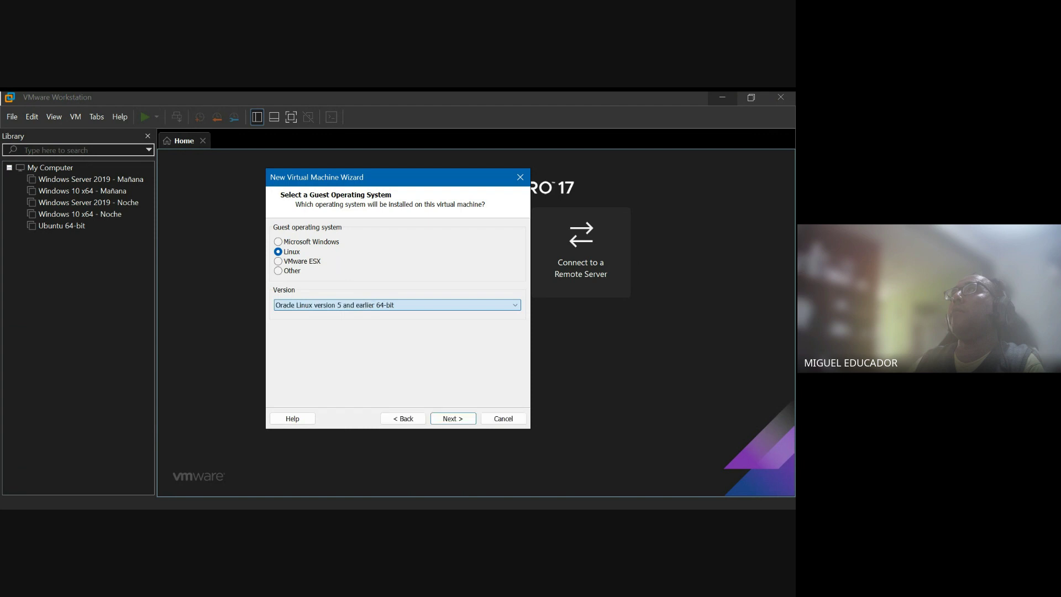
{"action": "key", "text": "c"}
{"action": "key", "text": "Down"}
{"action": "key", "text": "c"}
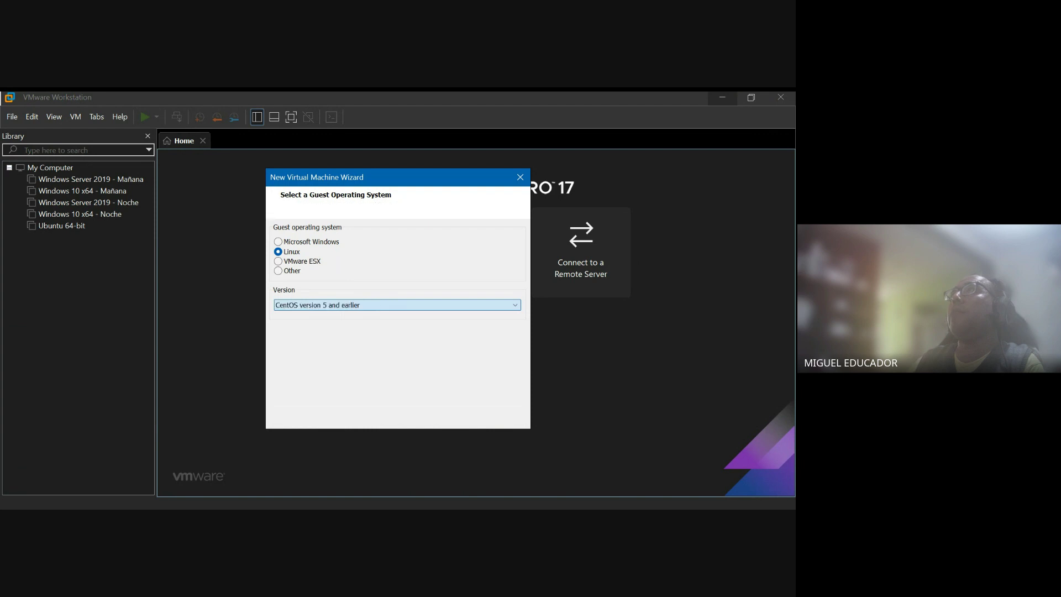
{"action": "key", "text": "c"}
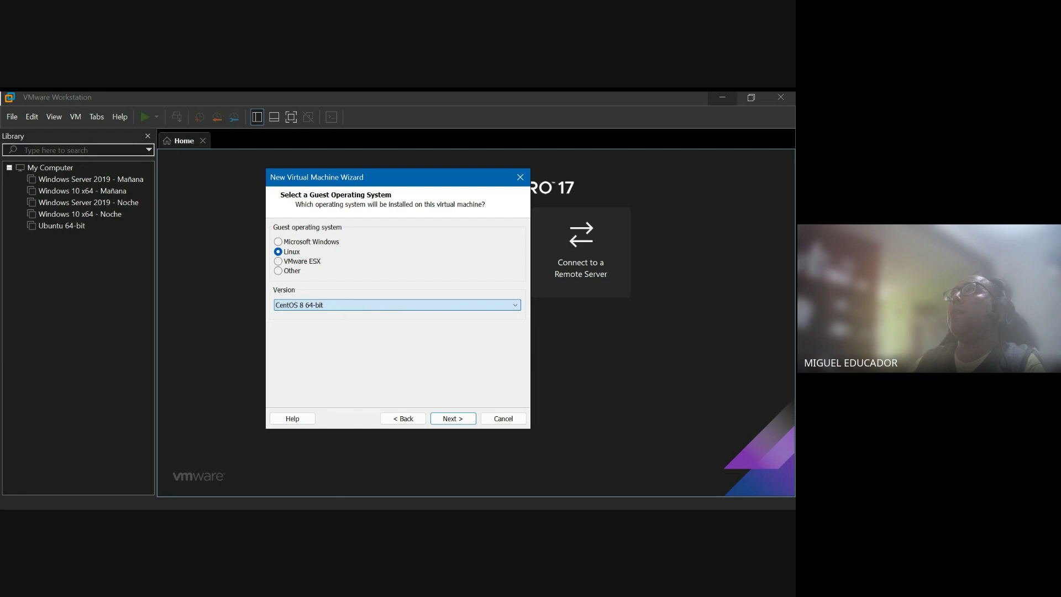
{"action": "key", "text": "d"}
{"action": "key", "text": "d"}
{"action": "key", "text": "c"}
{"action": "key", "text": "d"}
{"action": "key", "text": "c"}
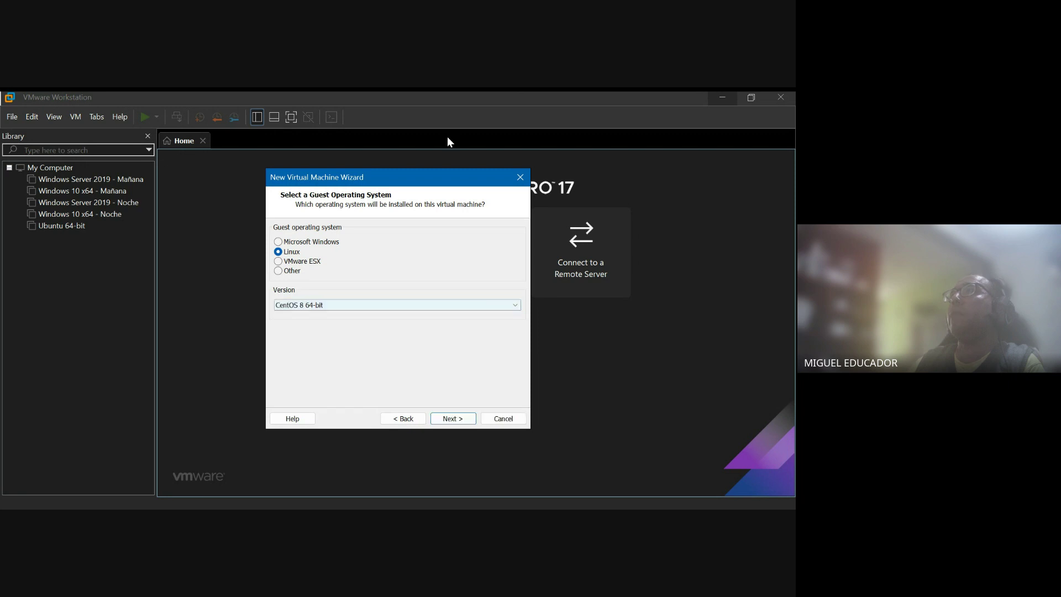
- Confirm CentOS 8 64-bit and advance to the Name the Virtual Machine page
{"action": "left_click", "coordinate": [453, 419]}
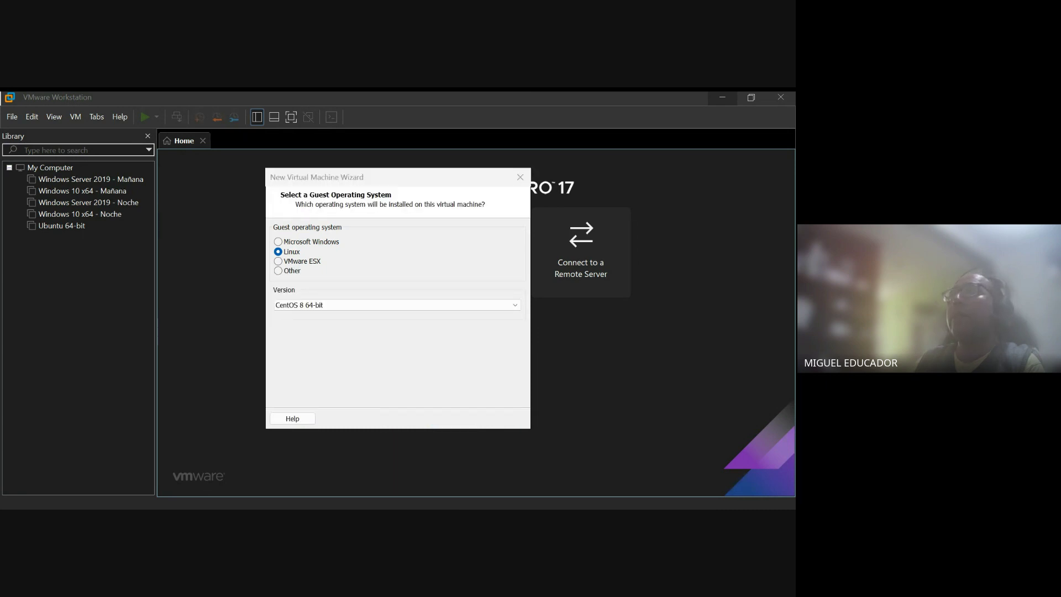
{"action": "left_click", "coordinate": [351, 260]}
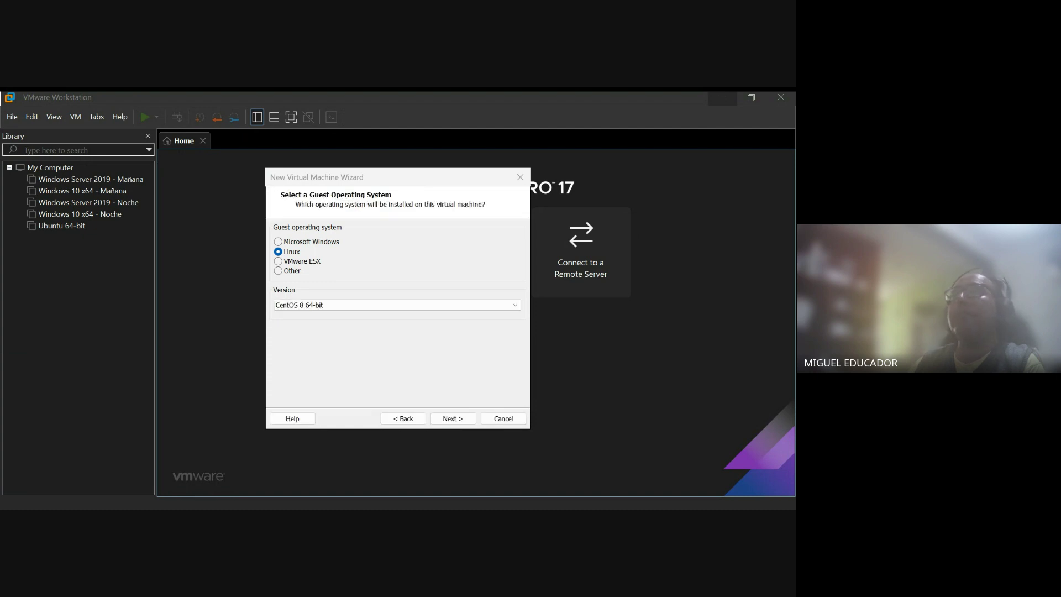
{"action": "left_click", "coordinate": [353, 296]}
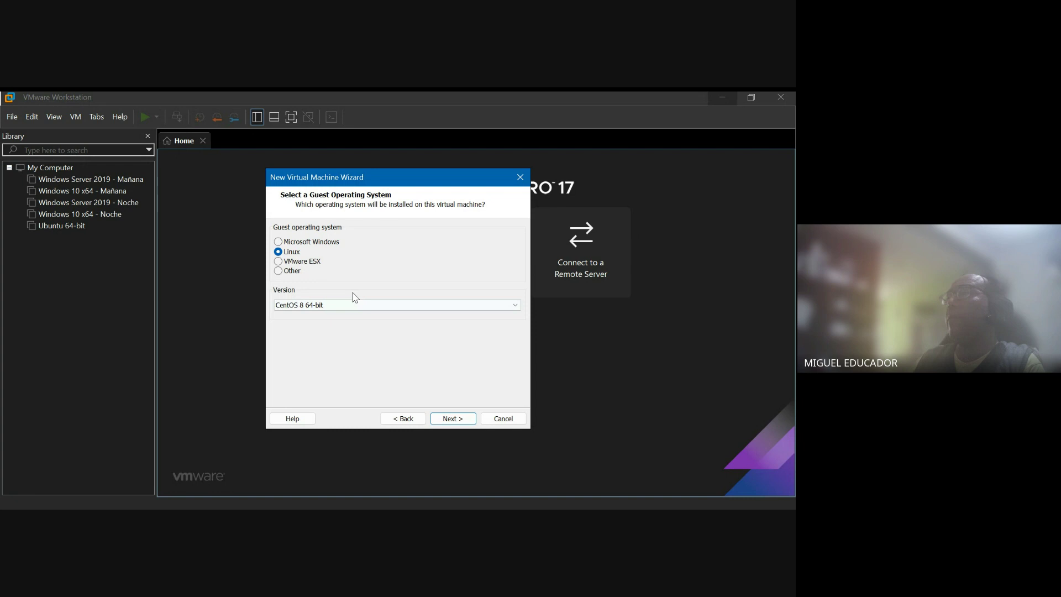
{"action": "left_click", "coordinate": [459, 419]}
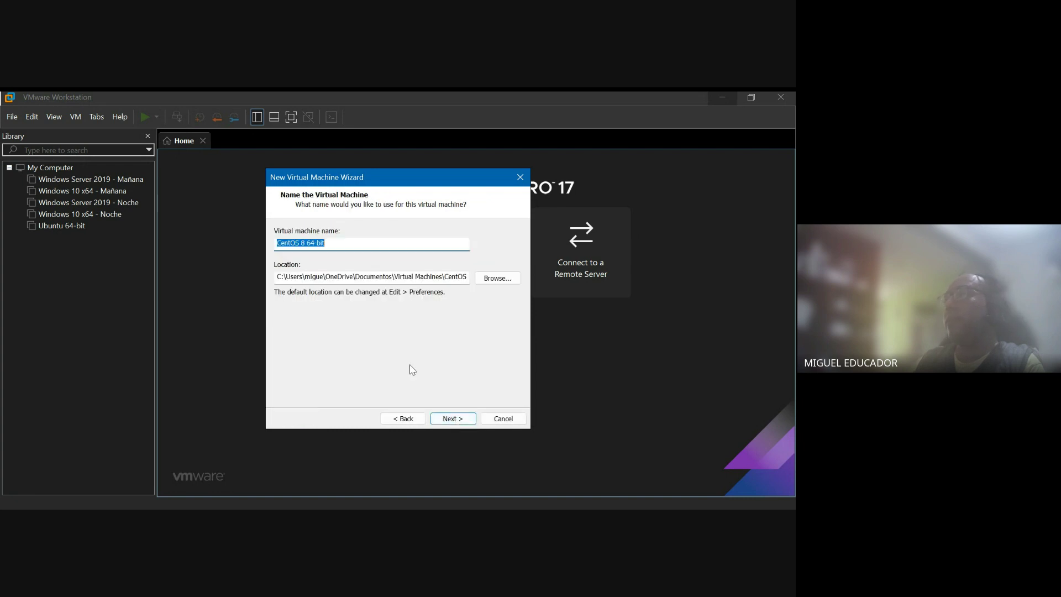
- Rename the VM to 'CentOS 9 64-bit' and bring up the Browse for Folder location dialog
{"action": "left_click", "coordinate": [307, 244]}
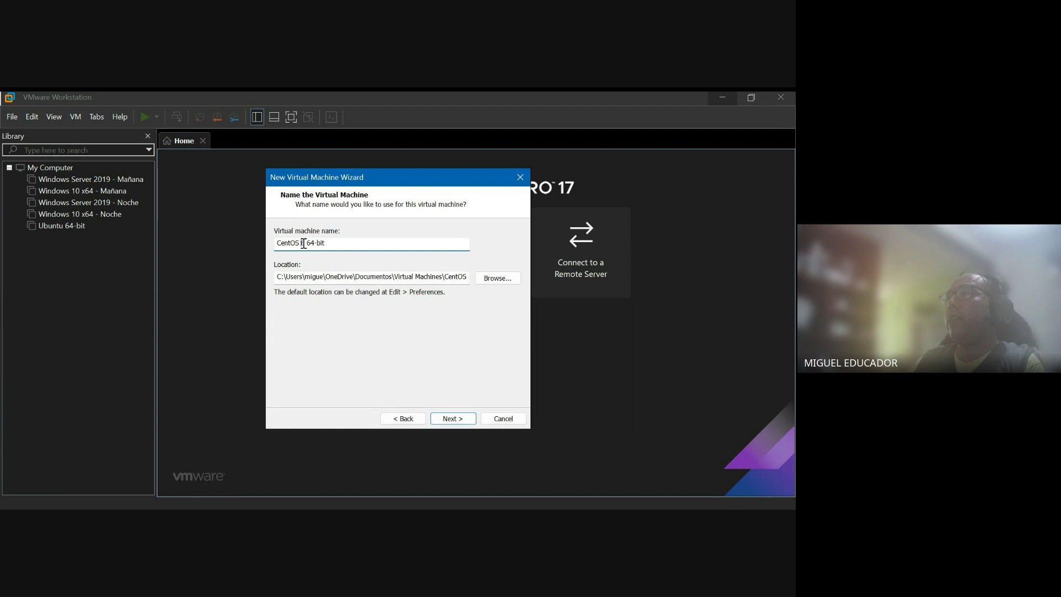
{"action": "type", "text": "9"}
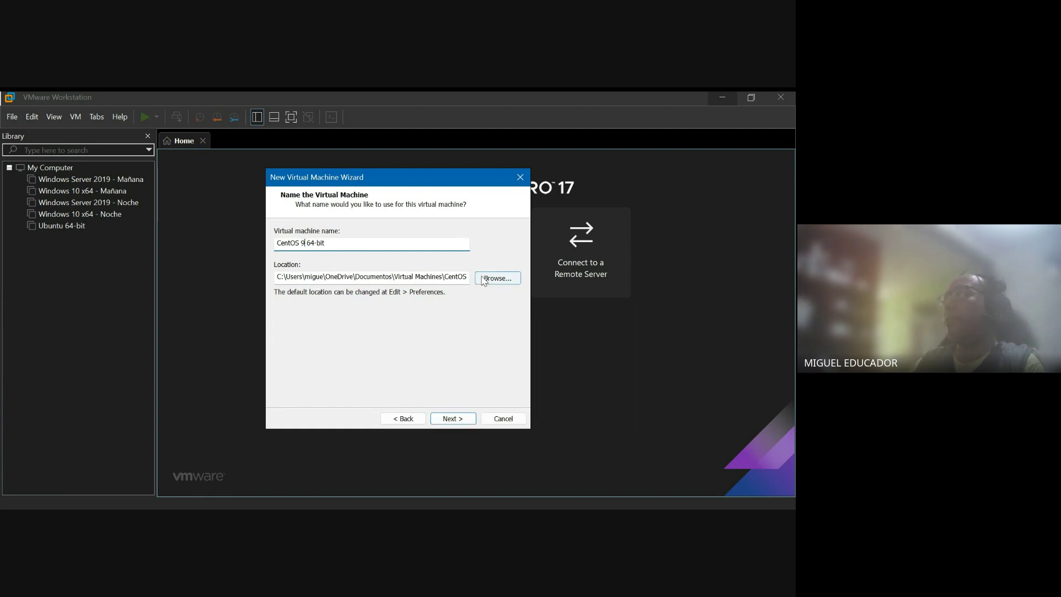
{"action": "left_click", "coordinate": [500, 279]}
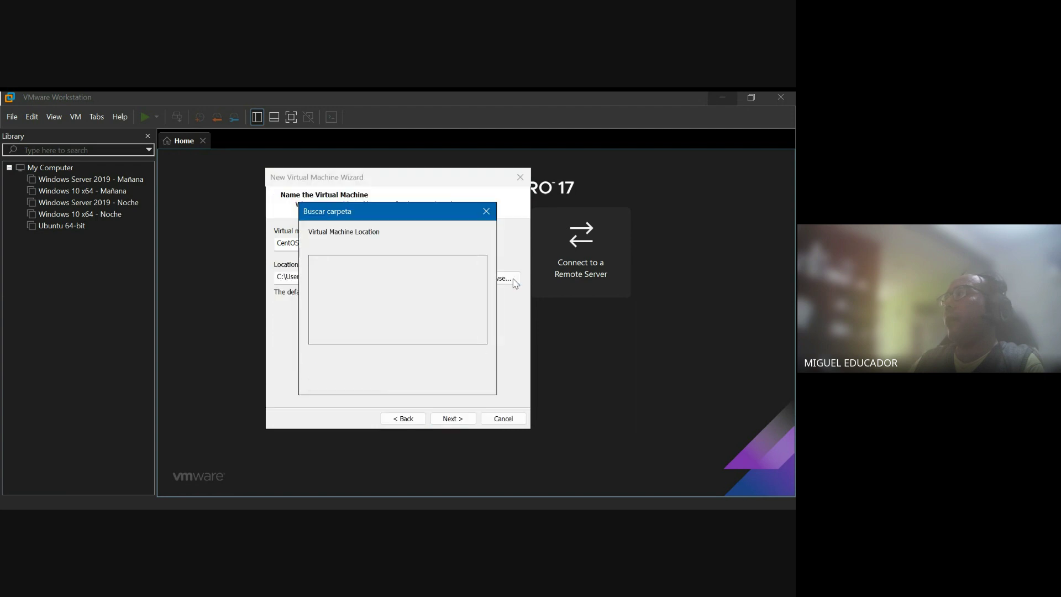
{"action": "left_click", "coordinate": [464, 384]}
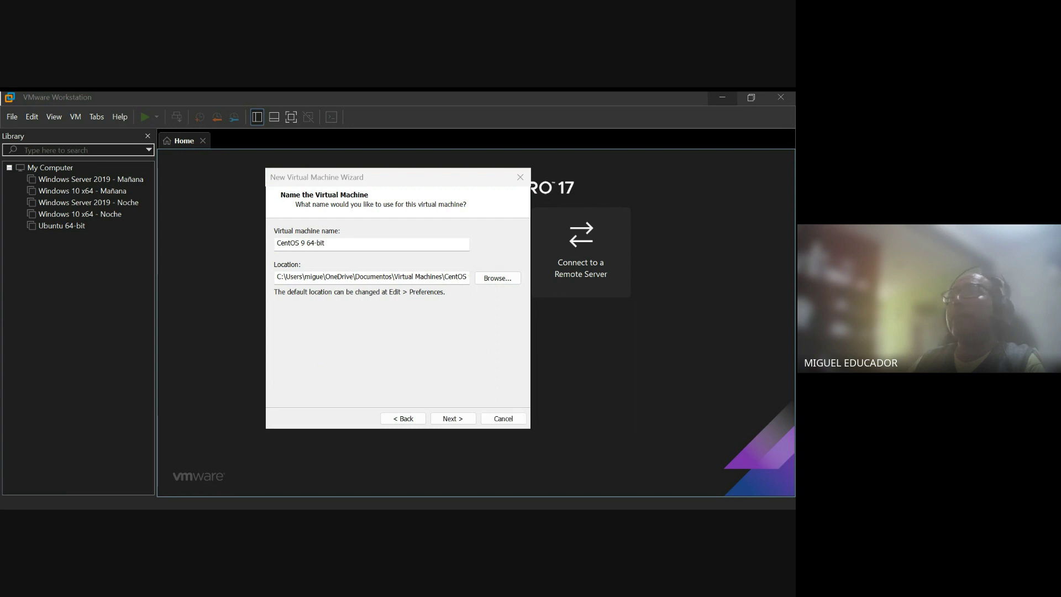
{"action": "left_click", "coordinate": [356, 290]}
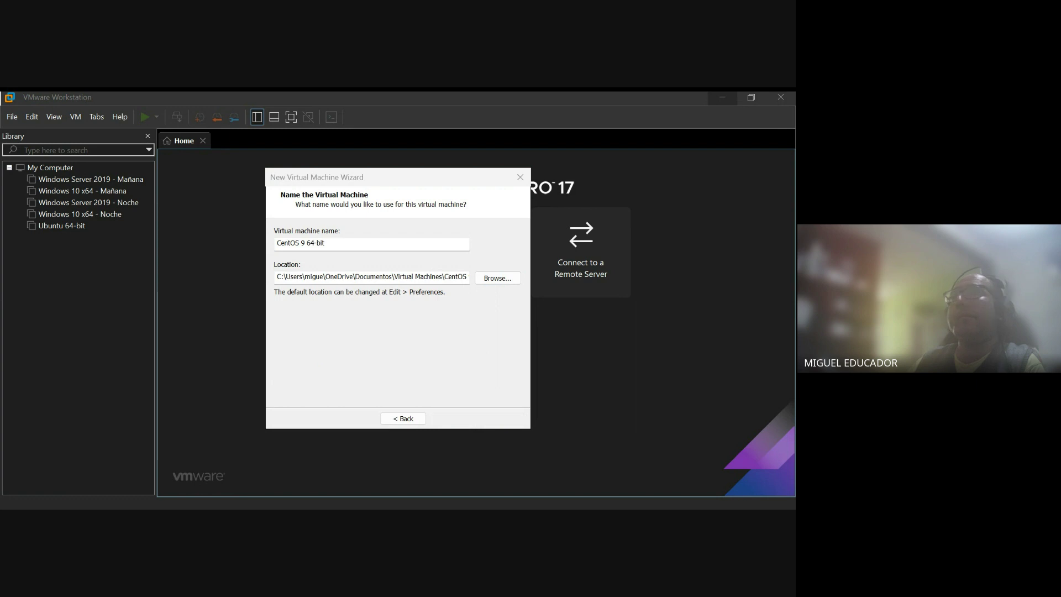
{"action": "left_click", "coordinate": [420, 243]}
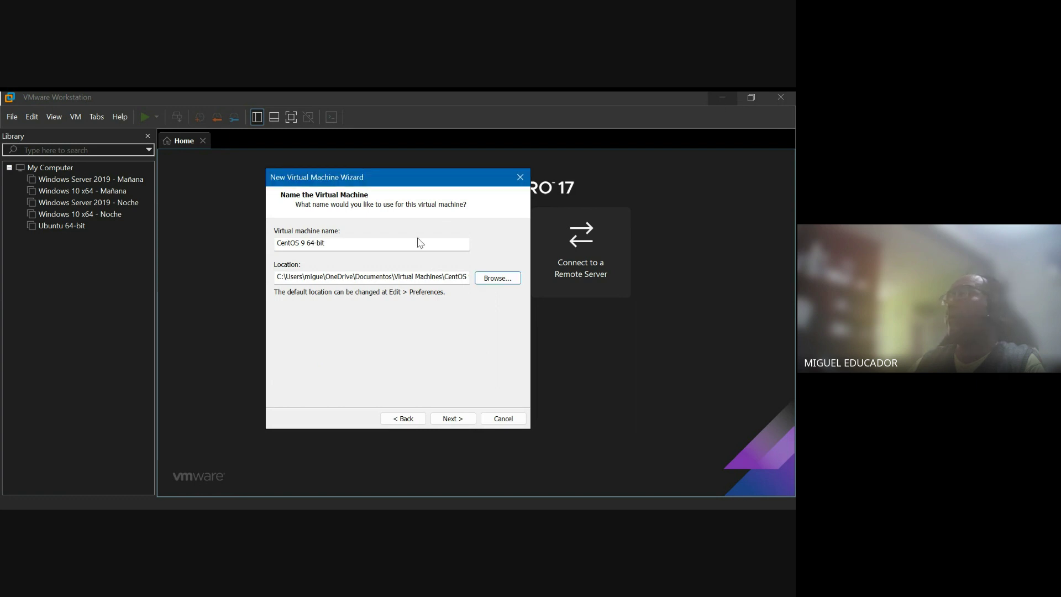
{"action": "left_click", "coordinate": [504, 280]}
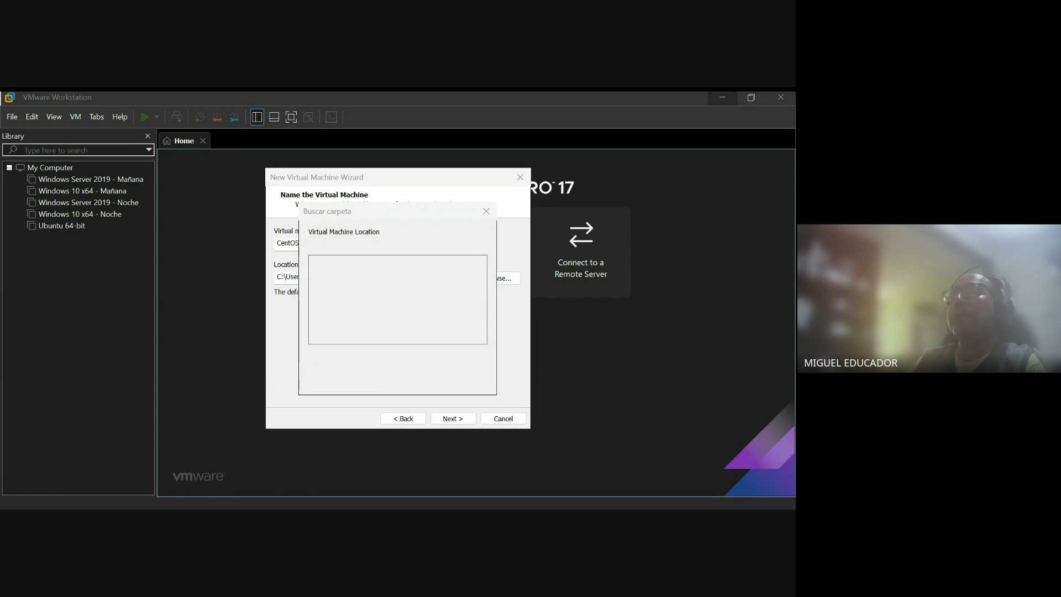
- Create a new folder LINUX_GNU_CENTOS_9 on drive F: and set it as the VM location
{"action": "left_click", "coordinate": [251, 260]}
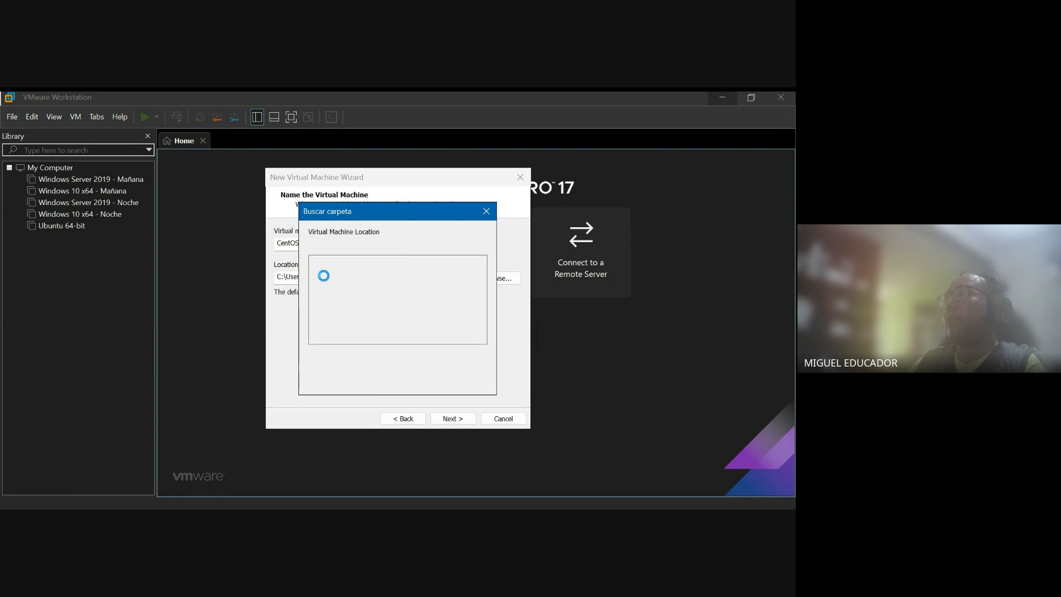
{"action": "left_click_drag", "start_coordinate": [483, 300], "coordinate": [484, 303]}
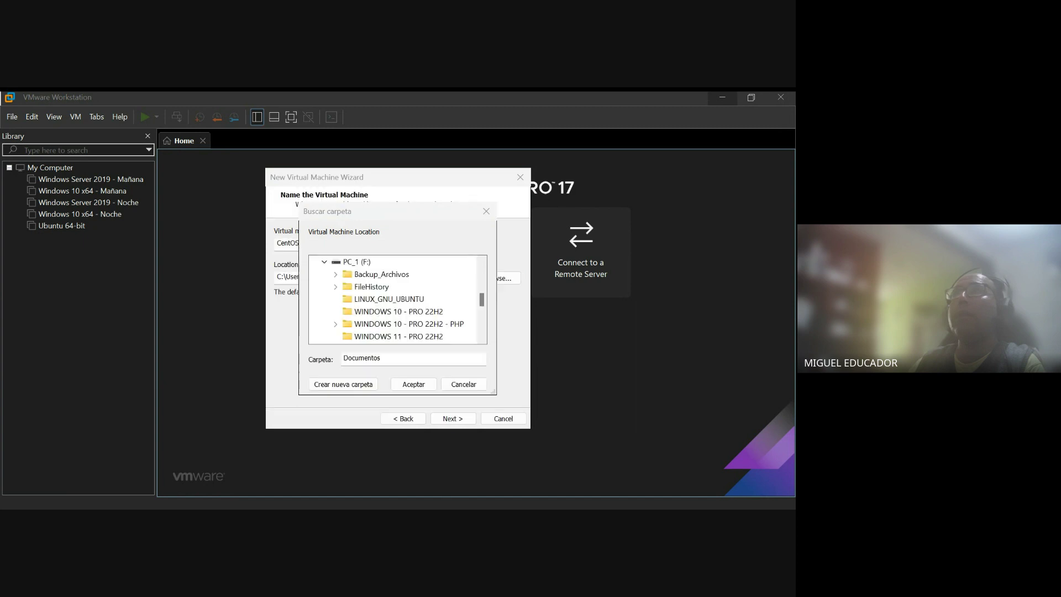
{"action": "key", "text": "alt+Tab"}
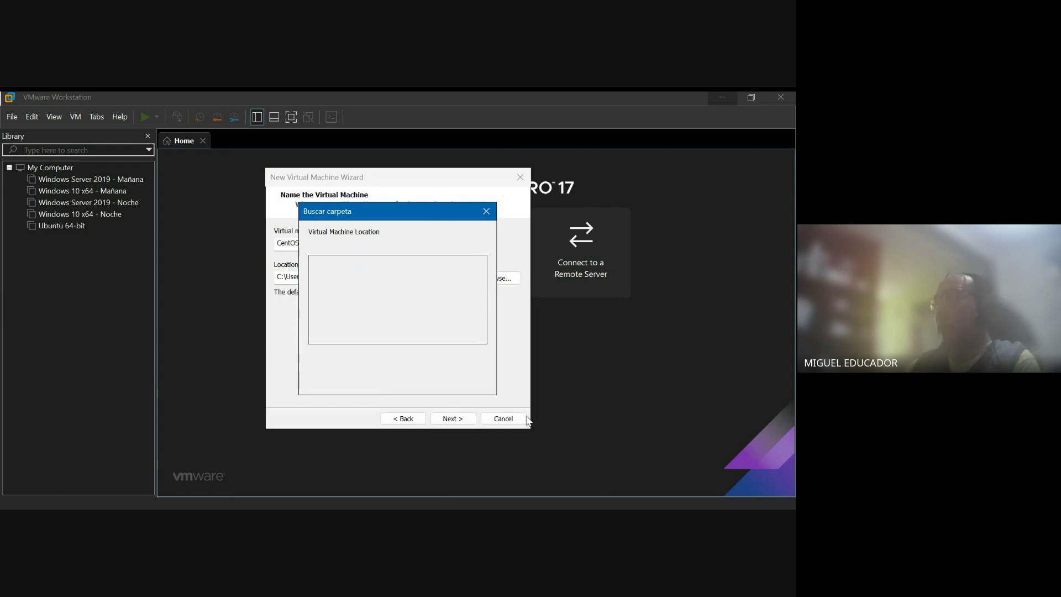
{"action": "type", "text": "LINUX_GNU_"}
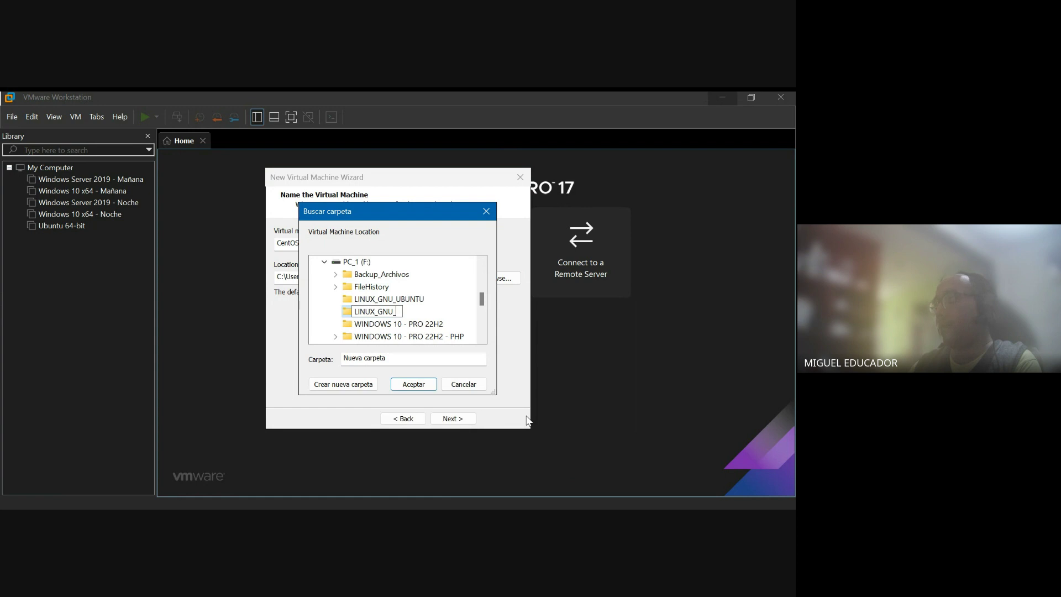
{"action": "type", "text": "CENTOS"}
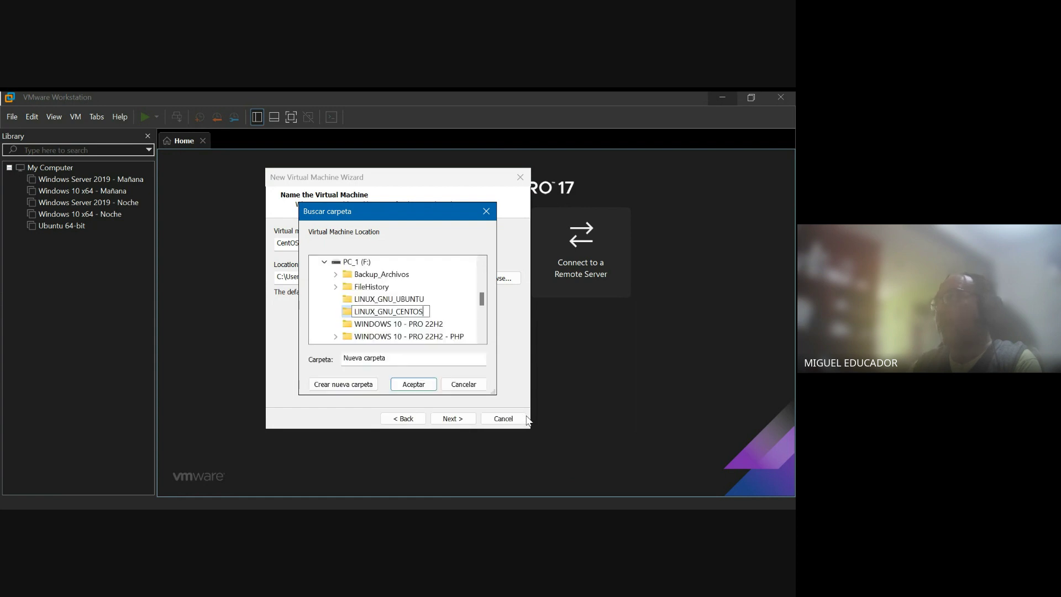
{"action": "type", "text": "_9"}
{"action": "key", "text": "Return"}
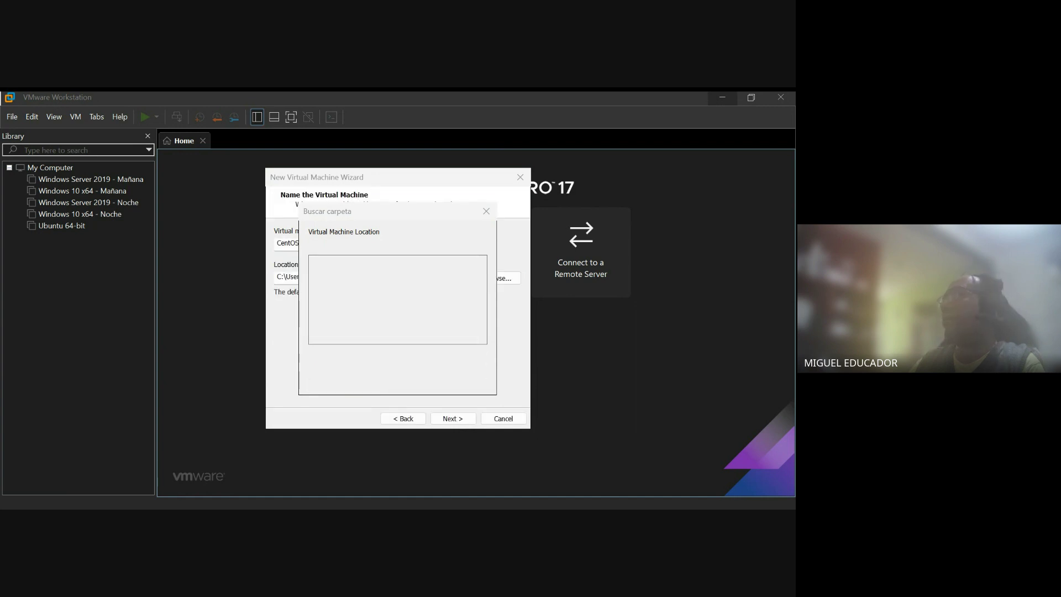
{"action": "left_click", "coordinate": [414, 387]}
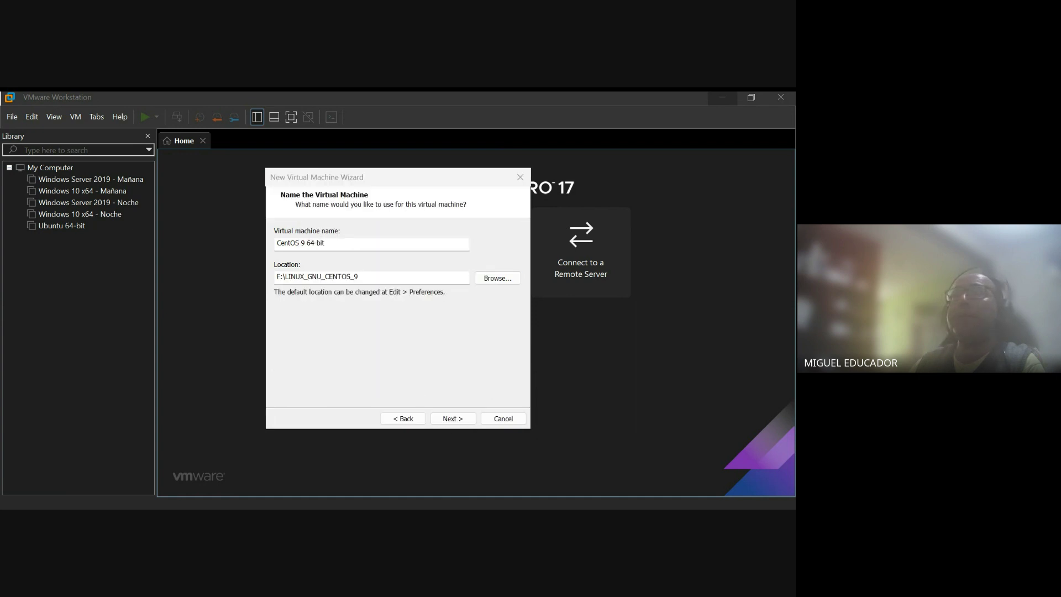
- Accept location F:\LINUX_GNU_CENTOS_9 and advance to the disk capacity page
{"action": "left_click", "coordinate": [274, 272]}
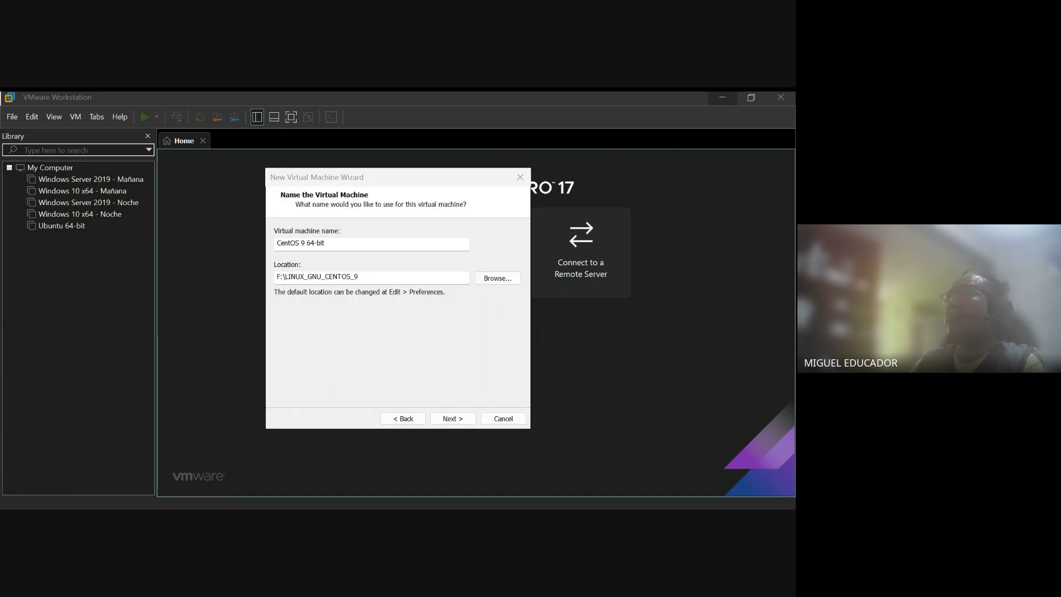
{"action": "left_click", "coordinate": [664, 195]}
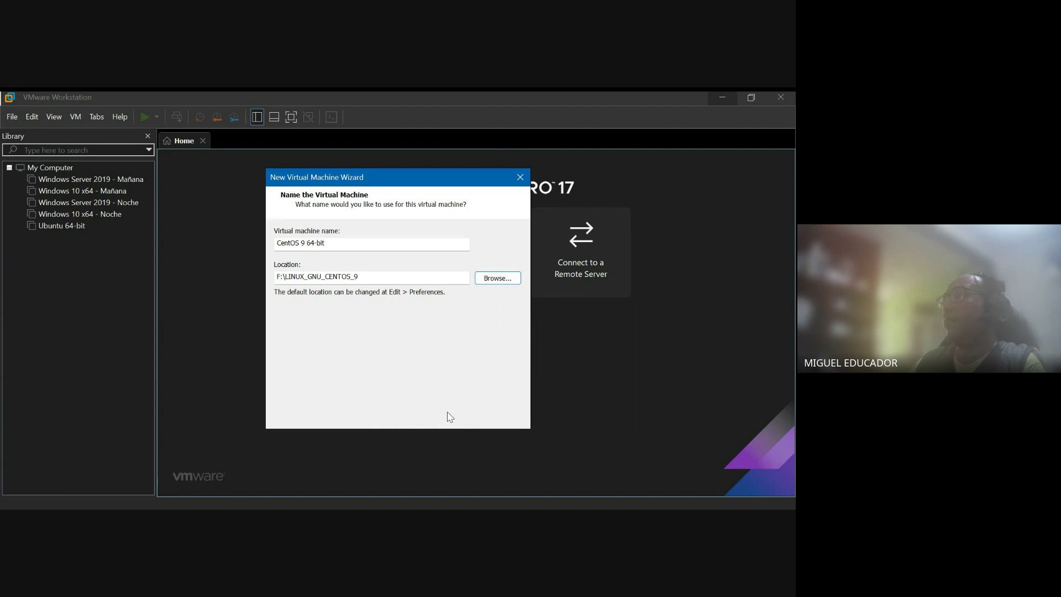
{"action": "left_click", "coordinate": [451, 419]}
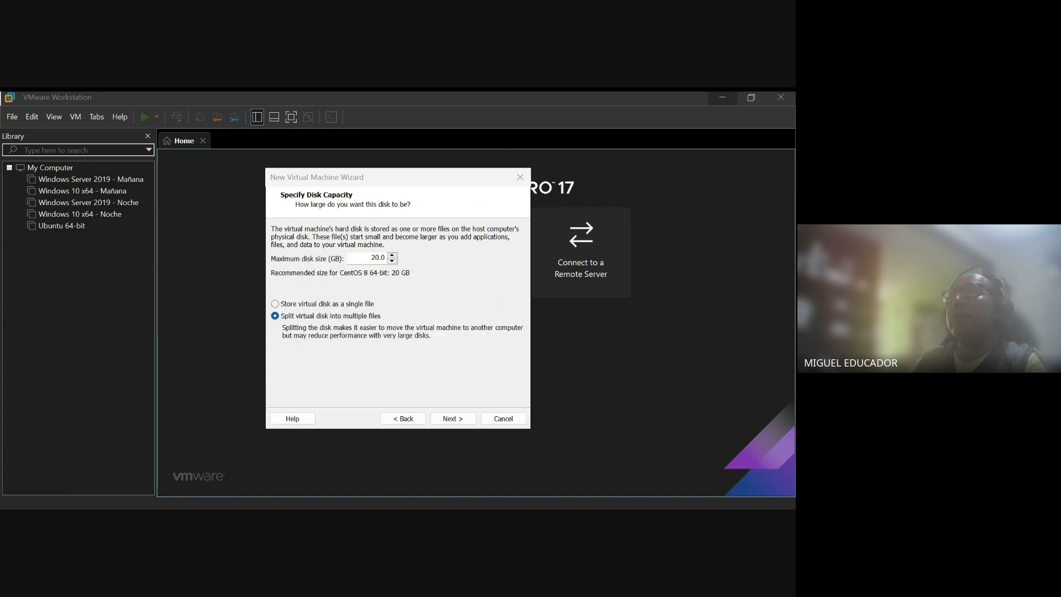
- Set maximum disk size to 50 GB stored as a single file, then reach the summary
{"action": "left_click", "coordinate": [293, 291]}
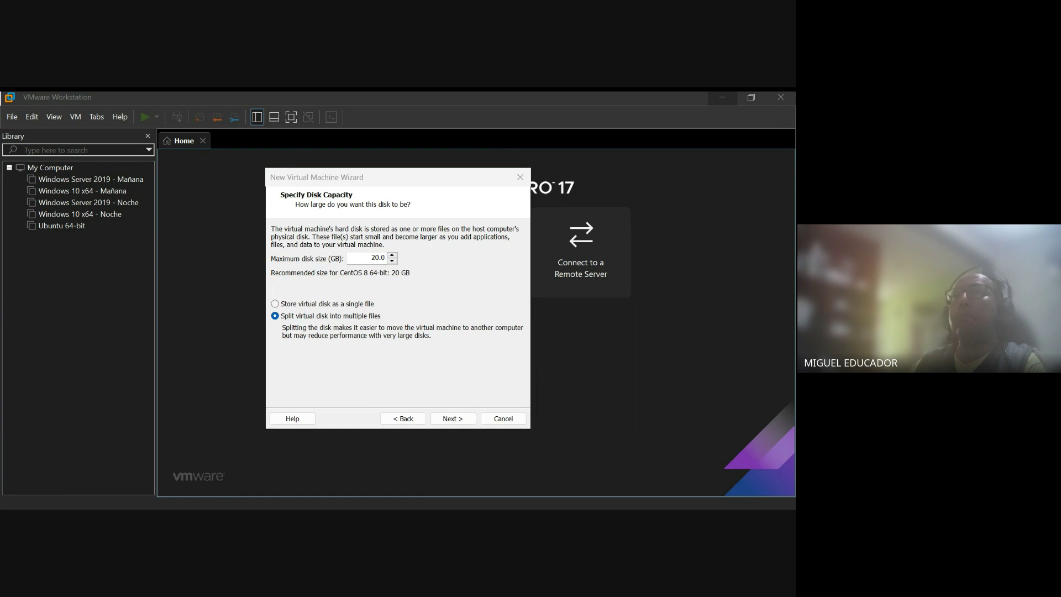
{"action": "left_click", "coordinate": [464, 273]}
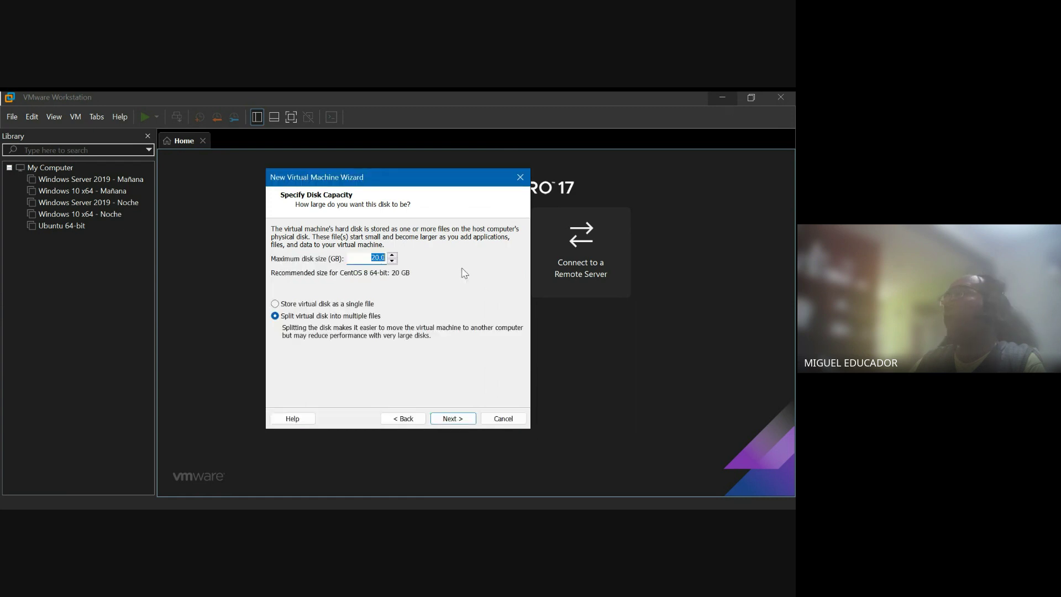
{"action": "left_click", "coordinate": [362, 259]}
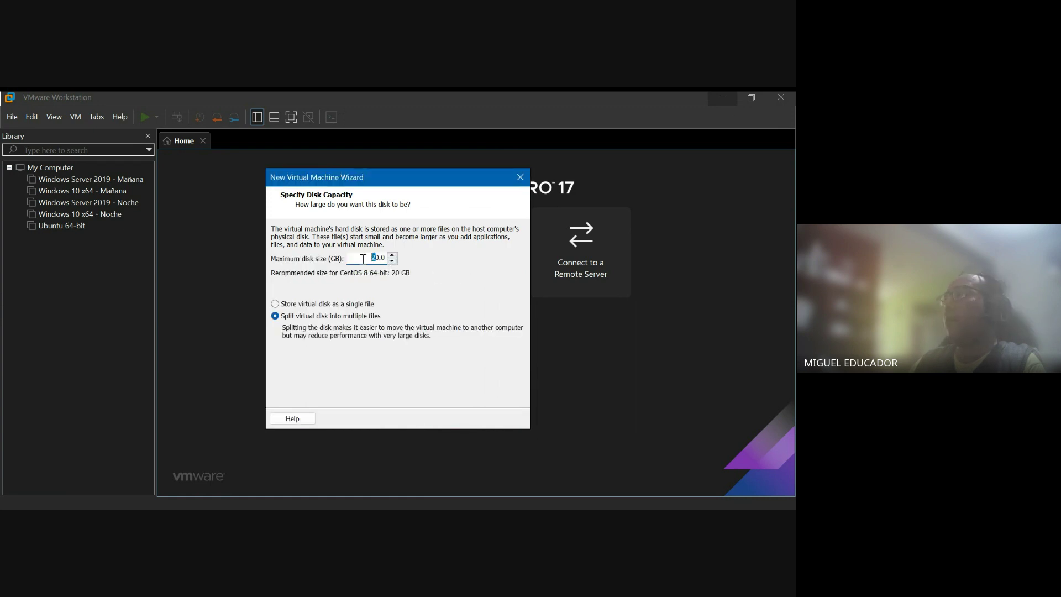
{"action": "type", "text": "5"}
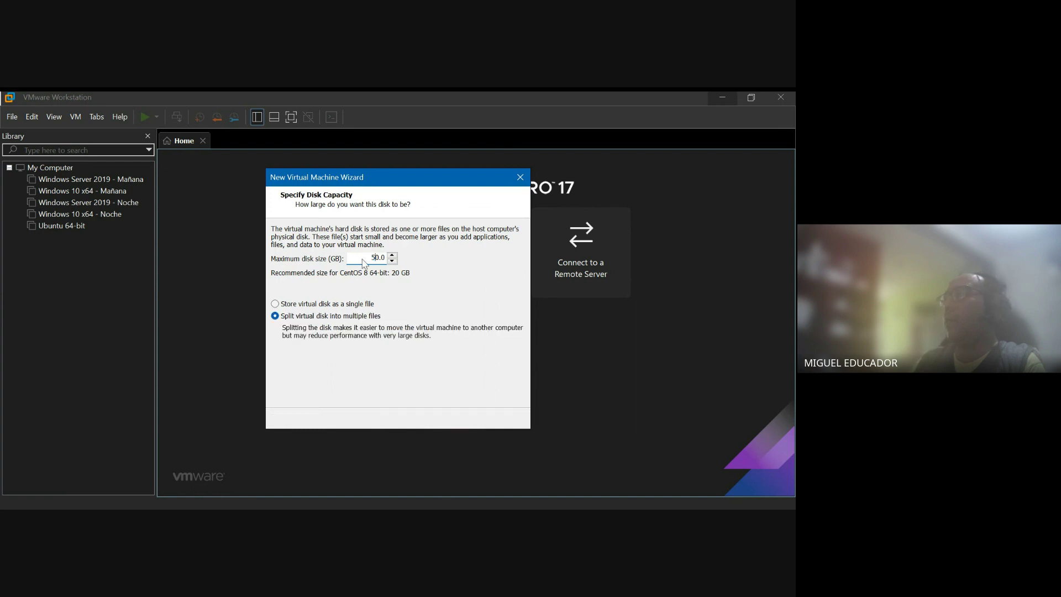
{"action": "left_click", "coordinate": [302, 306]}
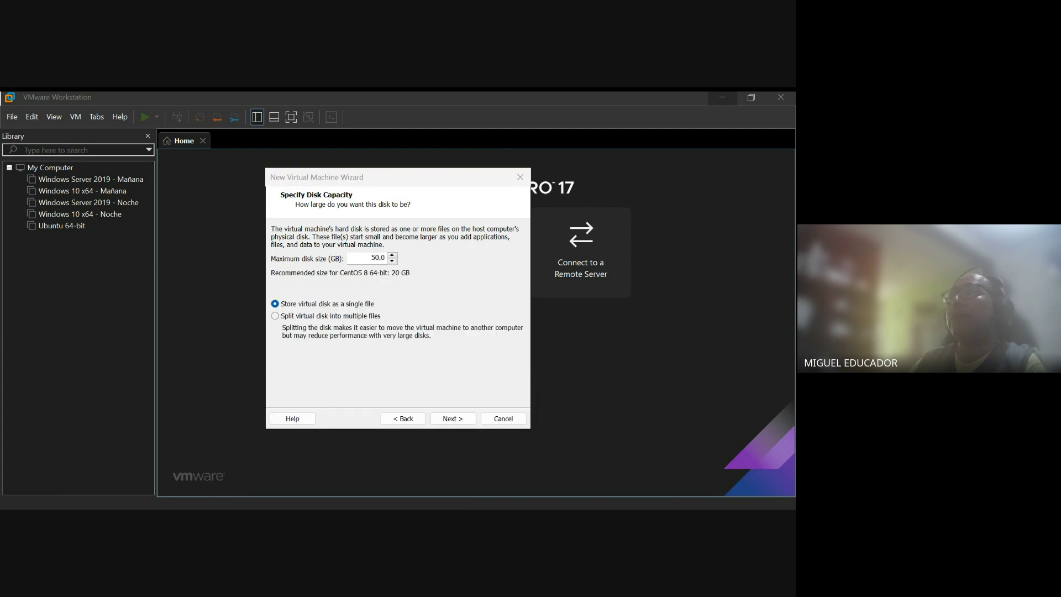
{"action": "left_click", "coordinate": [244, 265]}
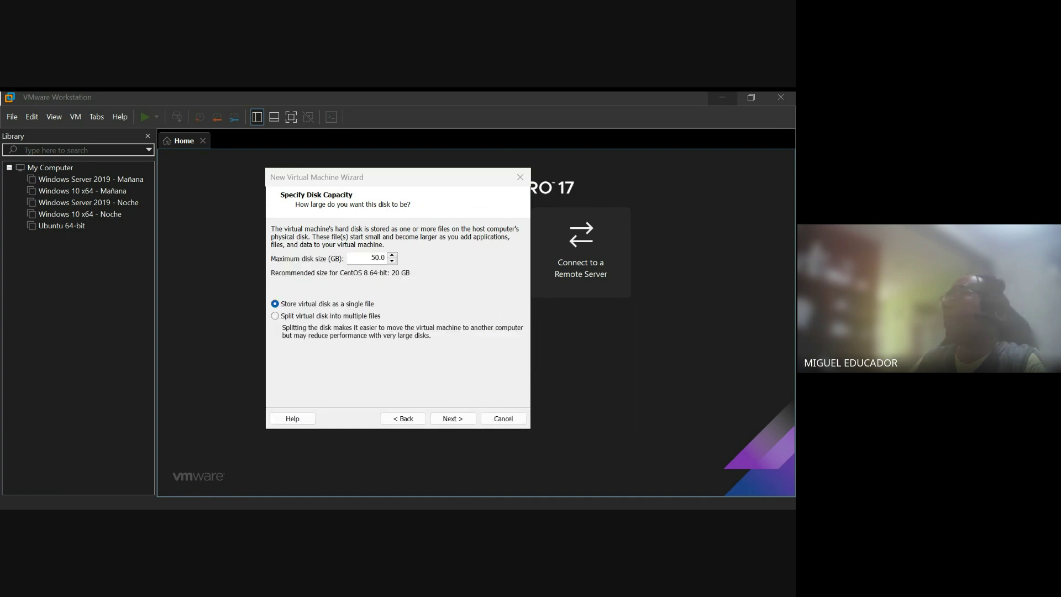
{"action": "left_click", "coordinate": [453, 418]}
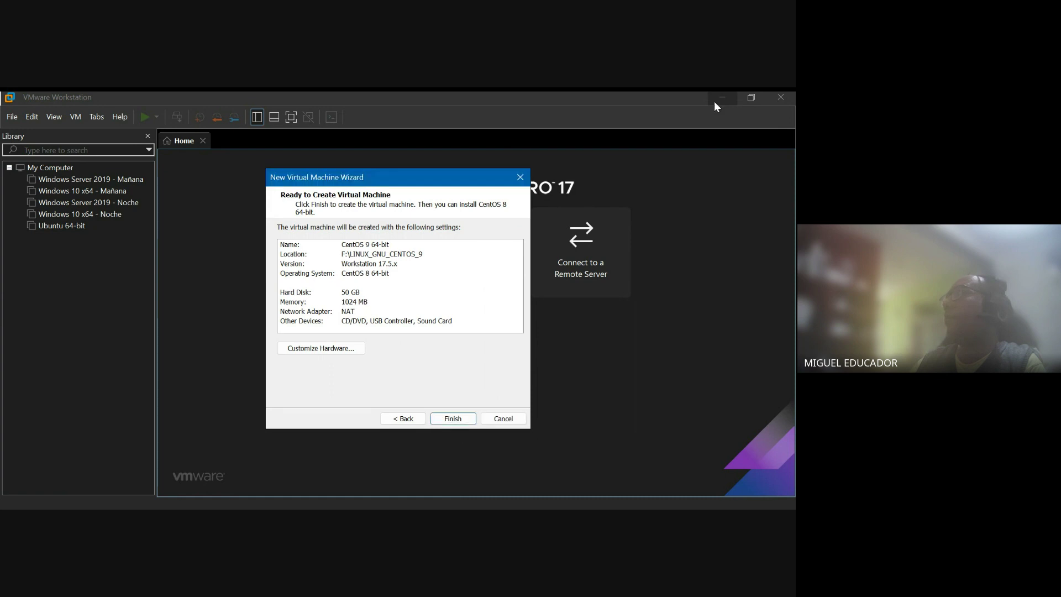
- Finish creating CentOS 9 64-bit, close the Library sidebar, and open Edit virtual machine settings
{"action": "left_click", "coordinate": [458, 423]}
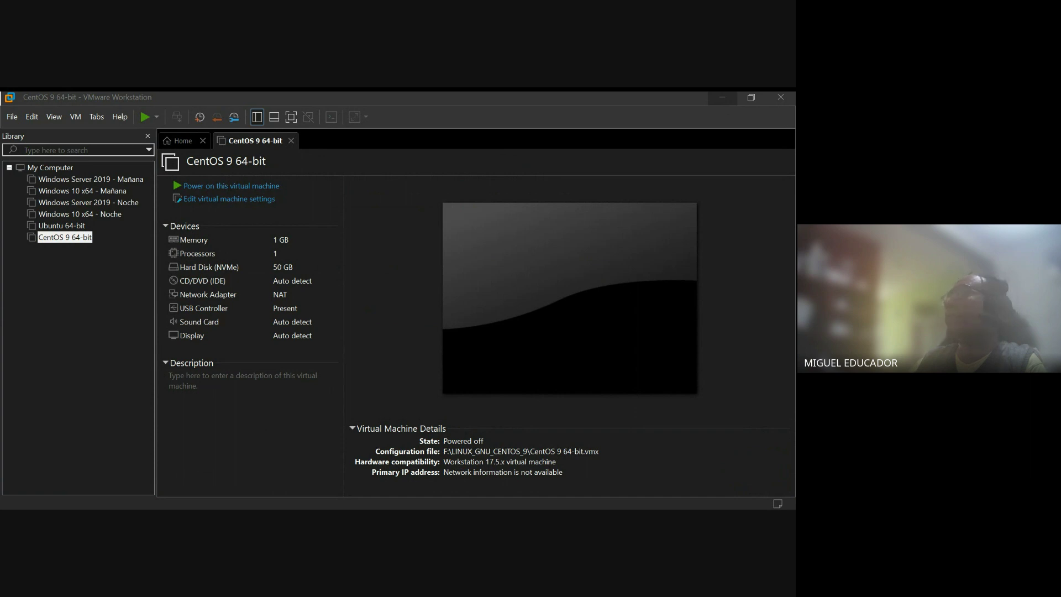
{"action": "left_click", "coordinate": [324, 170]}
{"action": "left_click", "coordinate": [148, 137]}
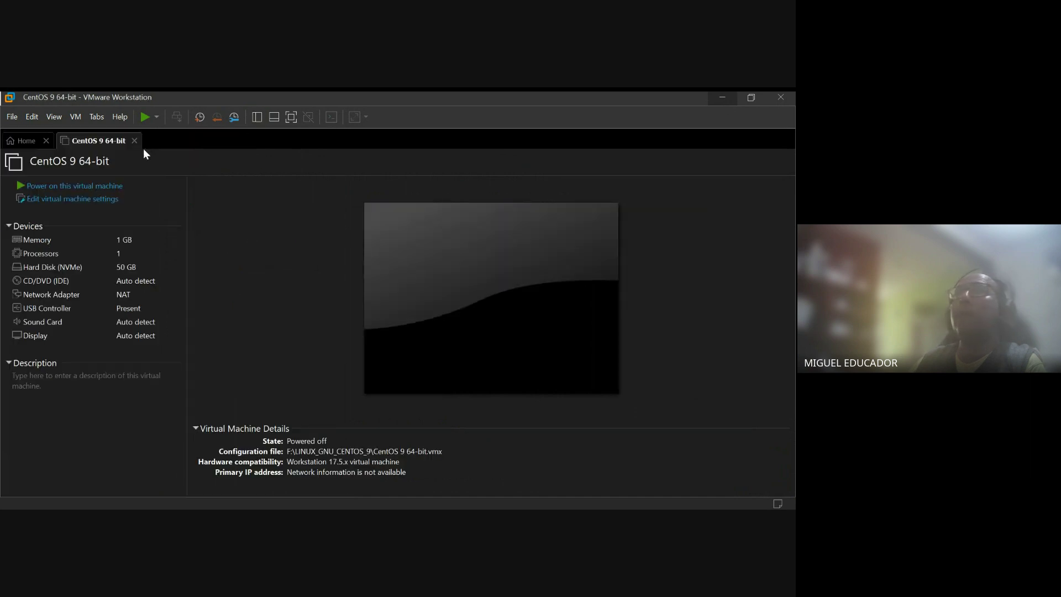
{"action": "left_click", "coordinate": [67, 199]}
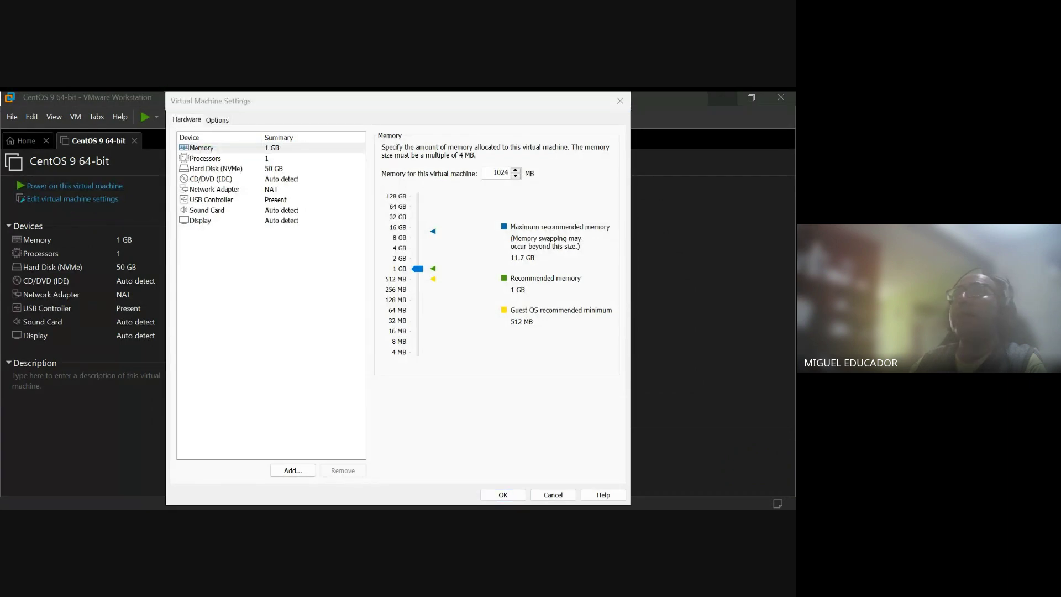
- Set the VM's memory to 4096 MB and switch to the Processors settings
{"action": "left_click", "coordinate": [270, 275]}
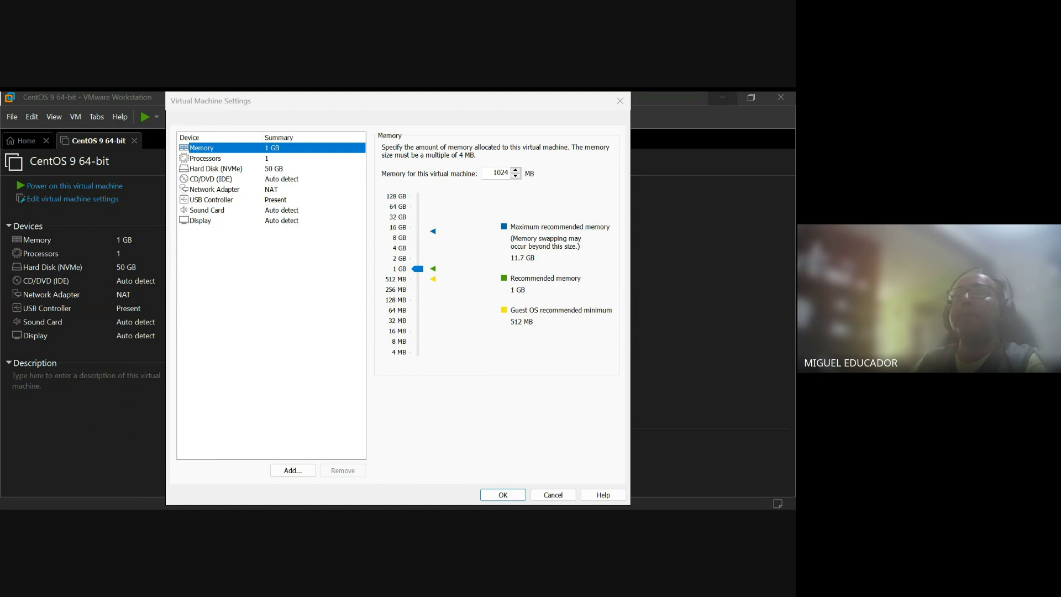
{"action": "left_click", "coordinate": [728, 104]}
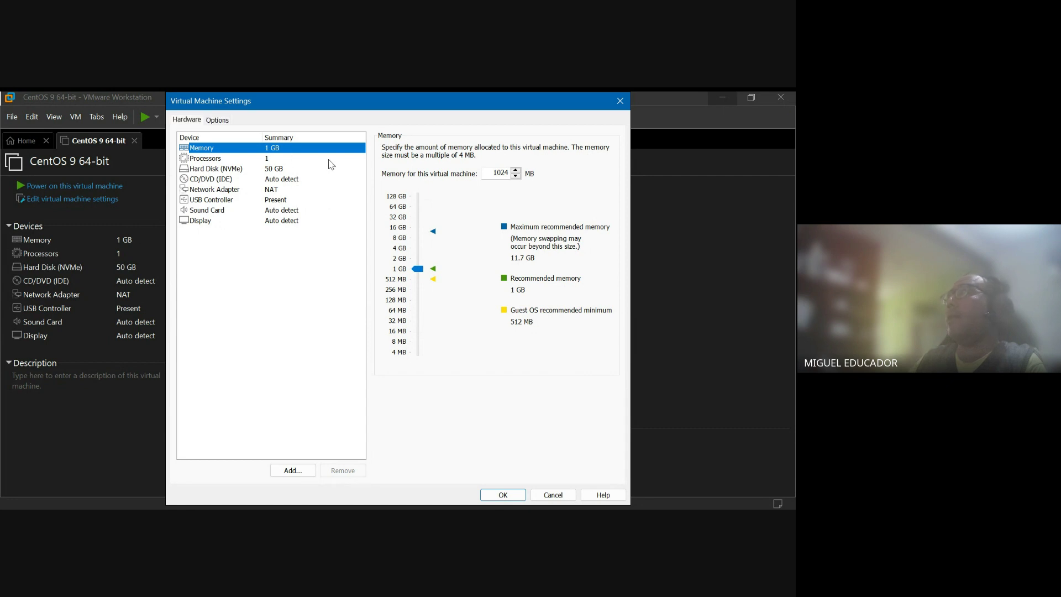
{"action": "left_click_drag", "start_coordinate": [418, 269], "coordinate": [417, 251]}
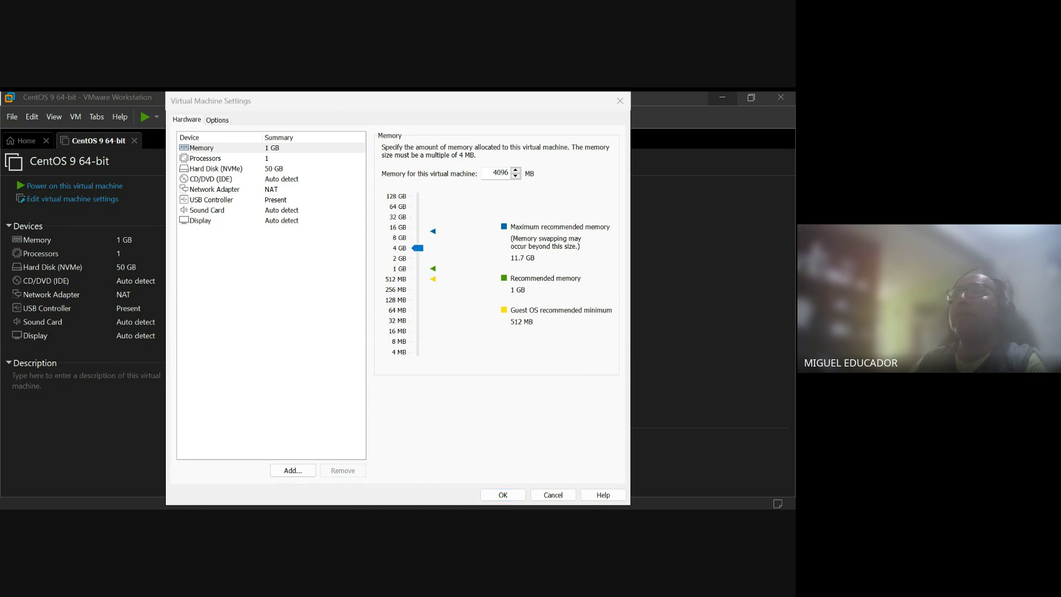
{"action": "left_click", "coordinate": [280, 256]}
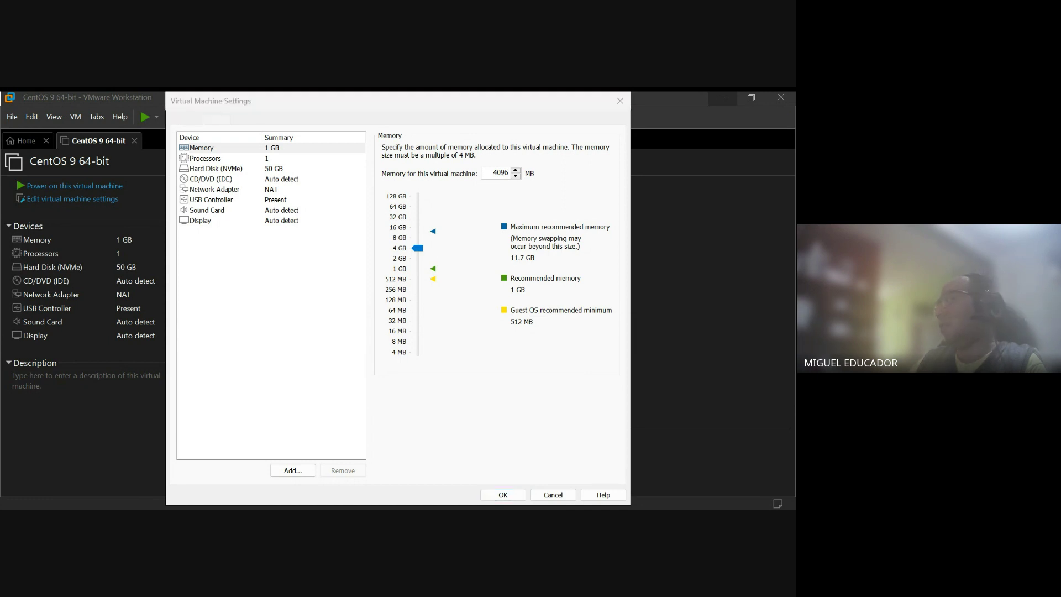
{"action": "key", "text": "alt+Tab"}
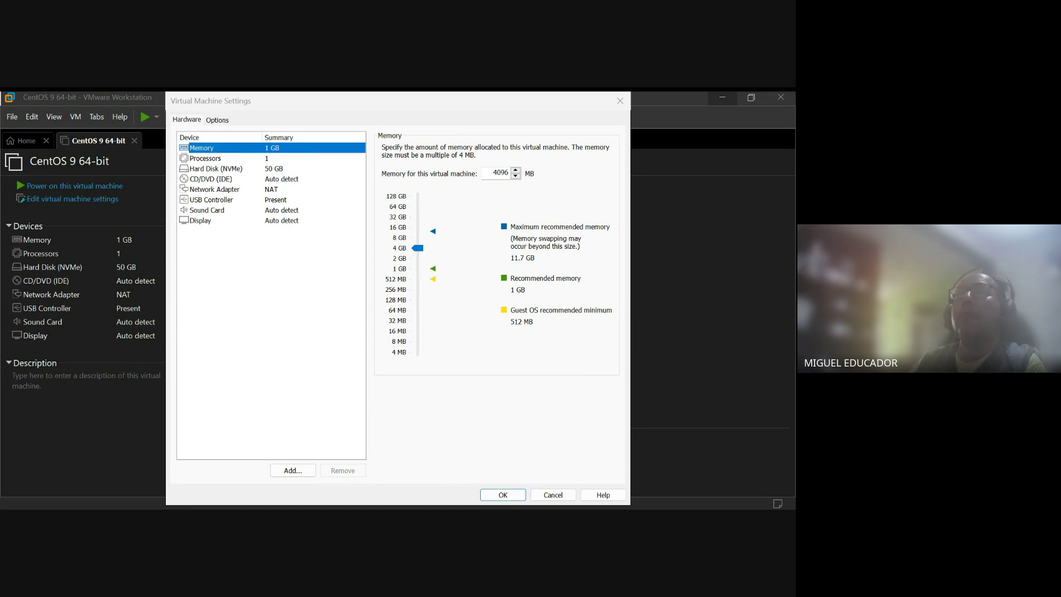
{"action": "key", "text": "alt+Tab"}
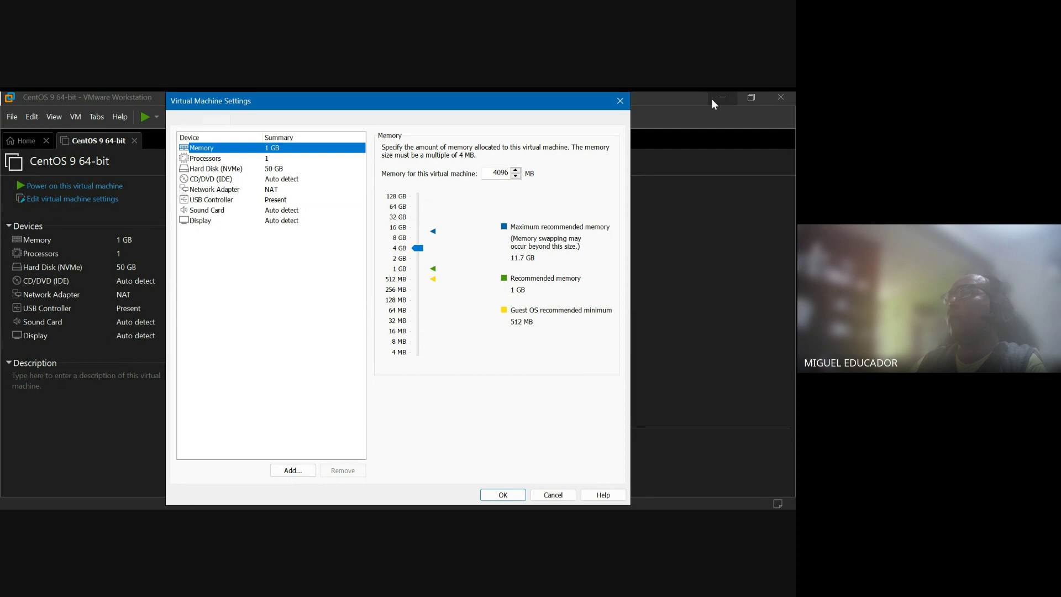
{"action": "left_click", "coordinate": [213, 159]}
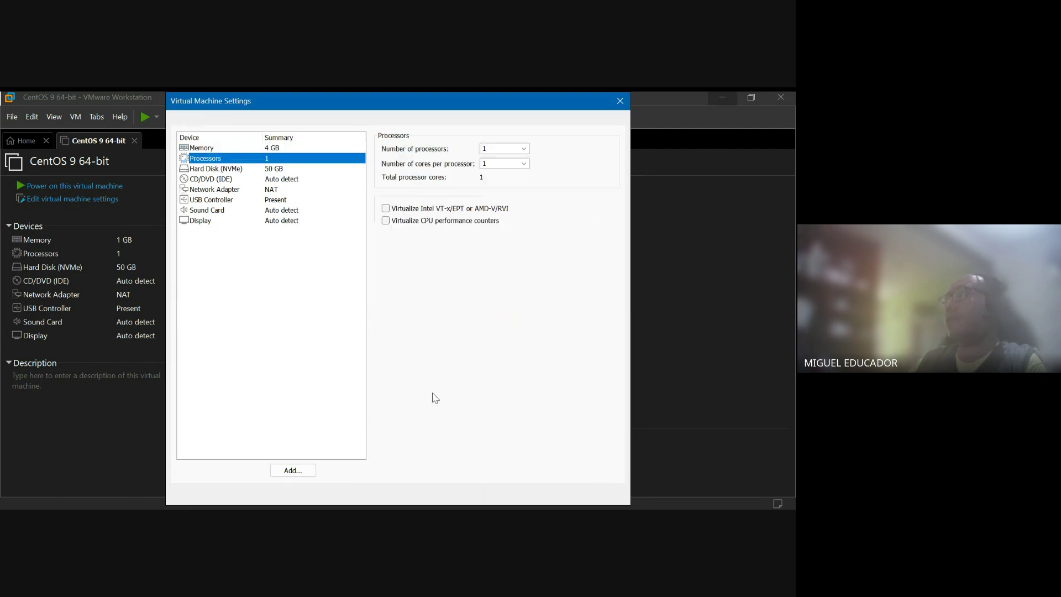
{"action": "key", "text": "alt+Tab"}
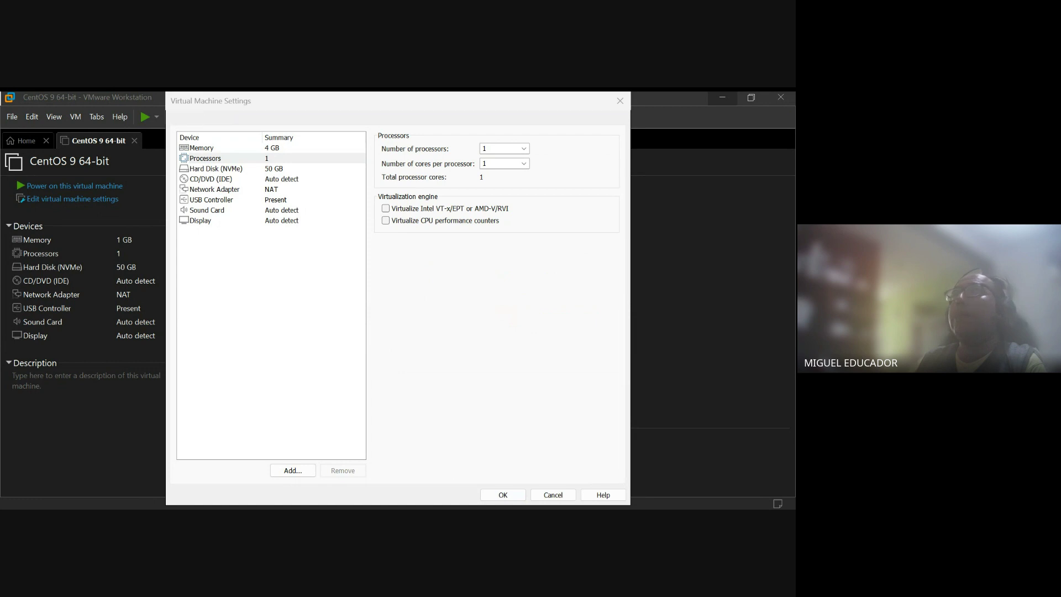
- Give the CentOS 9 VM 2 processors with 2 cores each (4 total), then view the NVMe hard disk settings
{"action": "left_click", "coordinate": [336, 265]}
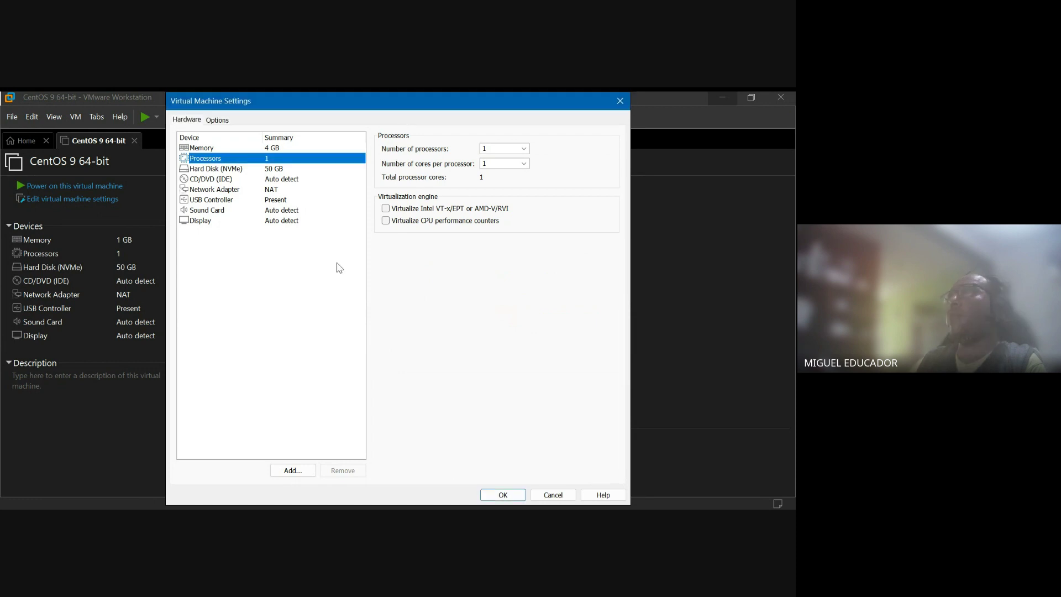
{"action": "left_click", "coordinate": [52, 102]}
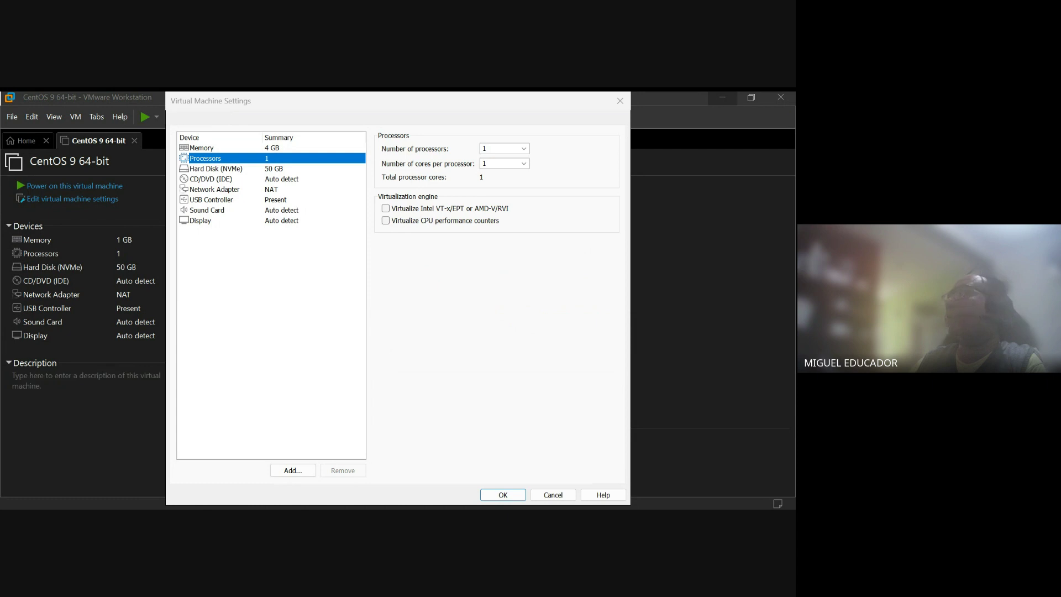
{"action": "double_click", "coordinate": [496, 150]}
{"action": "type", "text": "2"}
{"action": "key", "text": "Tab"}
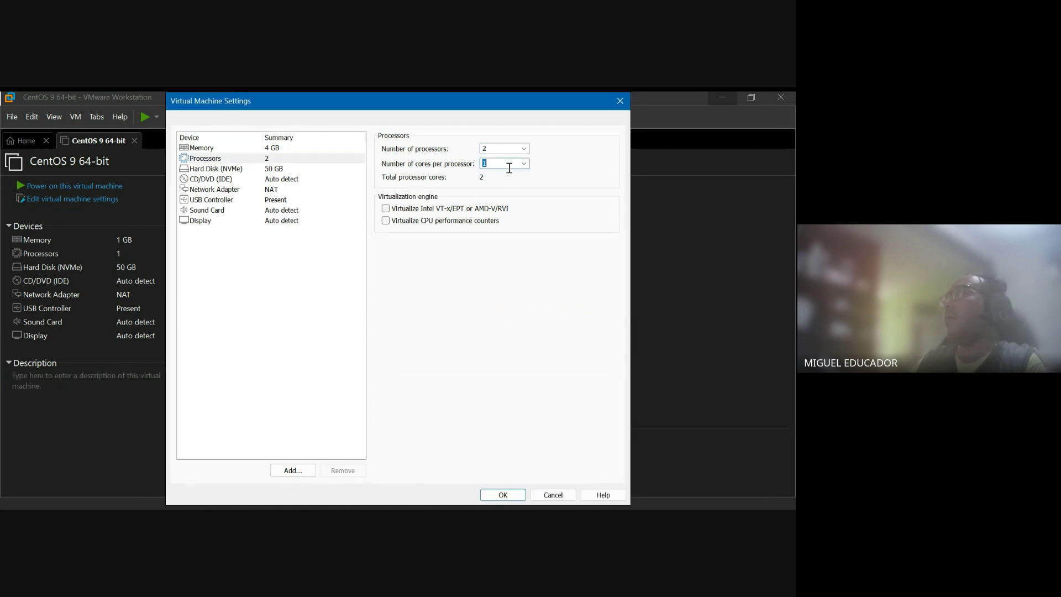
{"action": "type", "text": "2"}
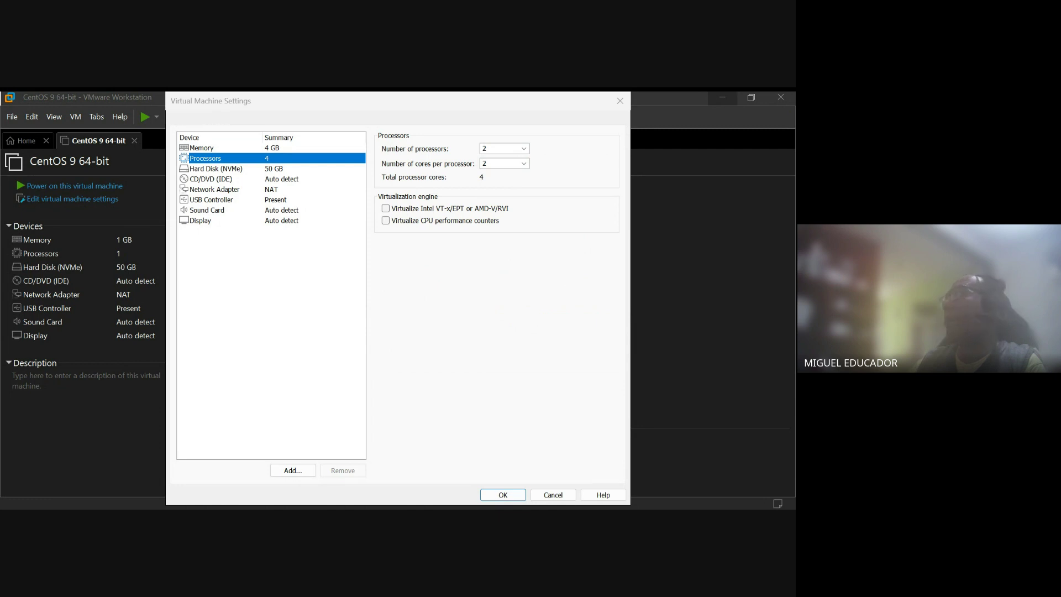
{"action": "left_click", "coordinate": [723, 107]}
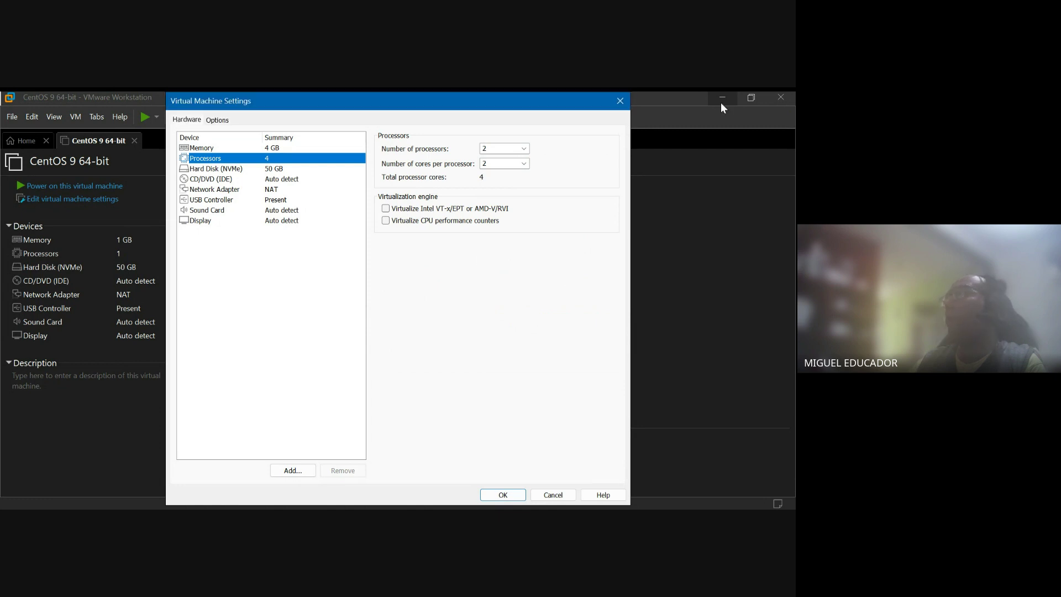
{"action": "left_click", "coordinate": [279, 169]}
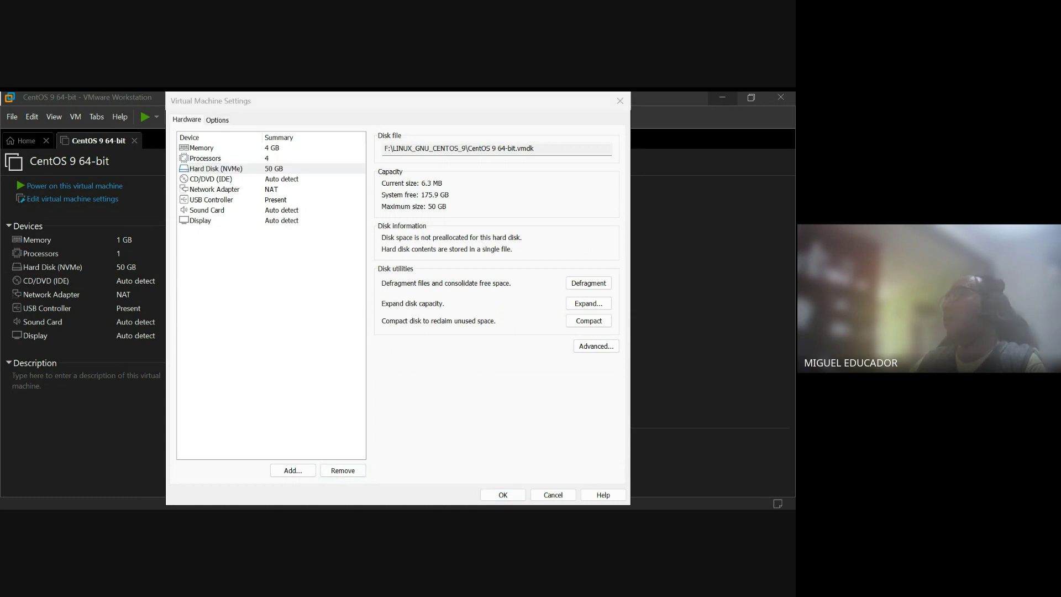
{"action": "left_click", "coordinate": [684, 111]}
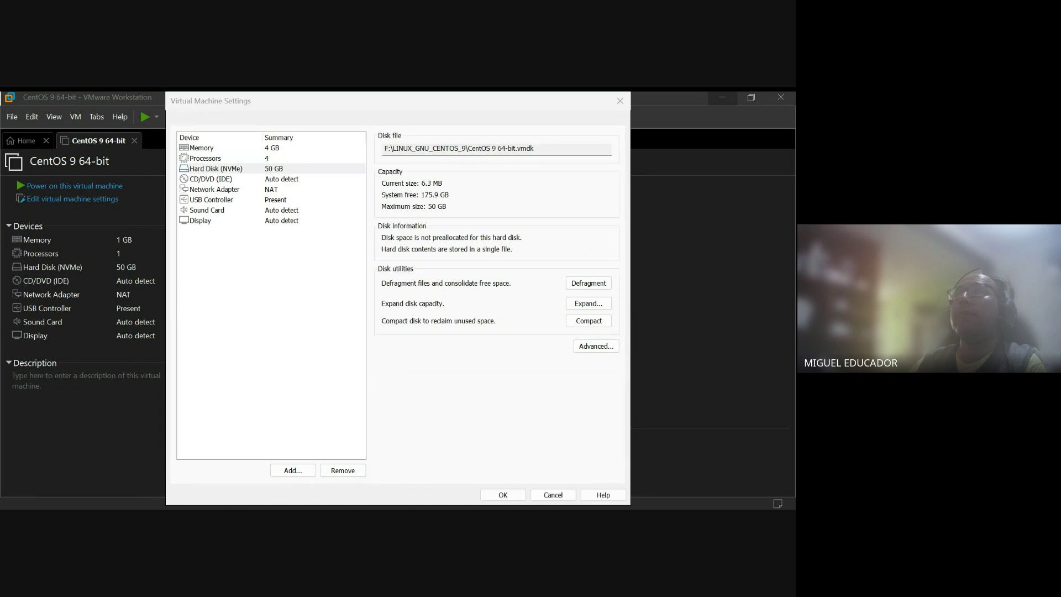
{"action": "left_click", "coordinate": [242, 263]}
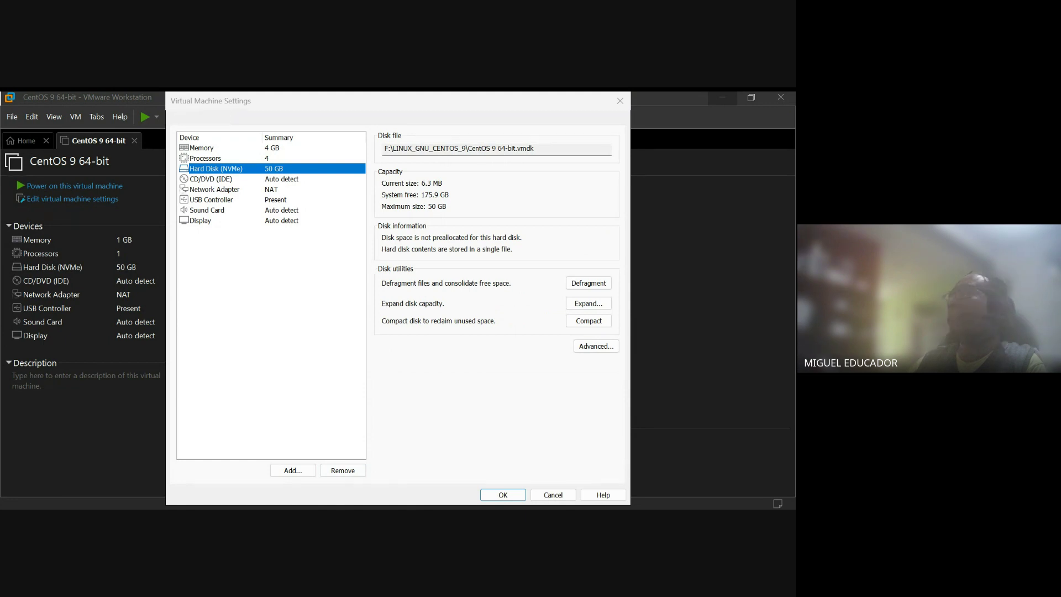
{"action": "left_click", "coordinate": [462, 205]}
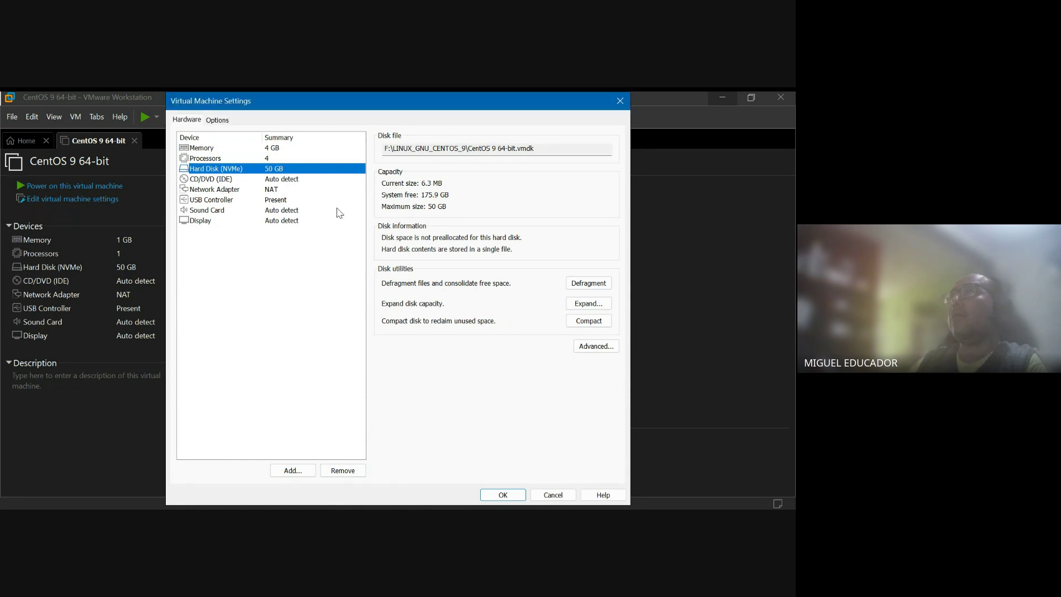
- Switch the CD/DVD (IDE) drive to use an ISO image file and browse for it
{"action": "left_click", "coordinate": [267, 179]}
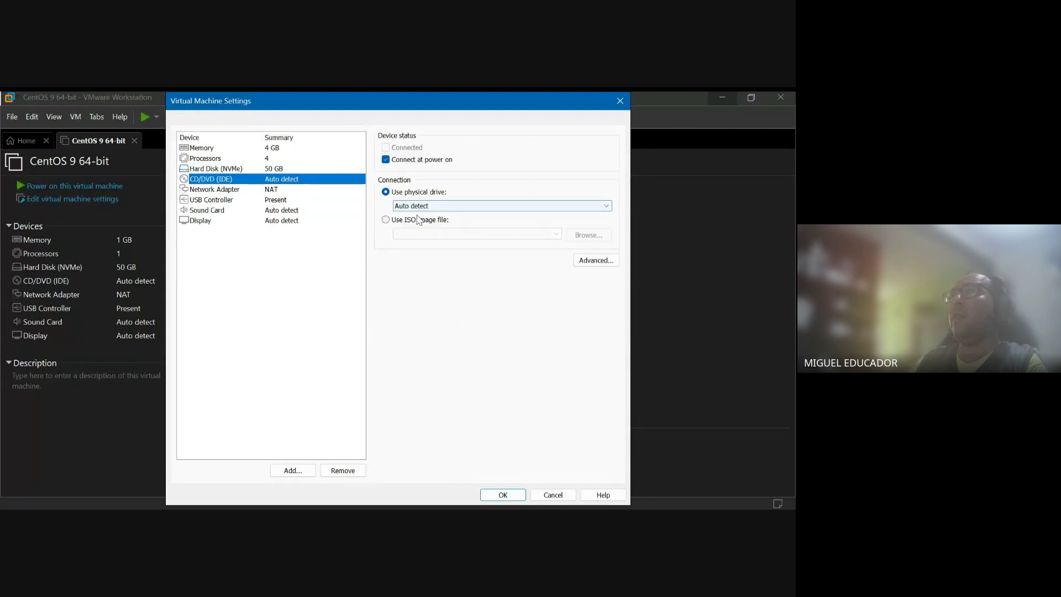
{"action": "left_click", "coordinate": [412, 219]}
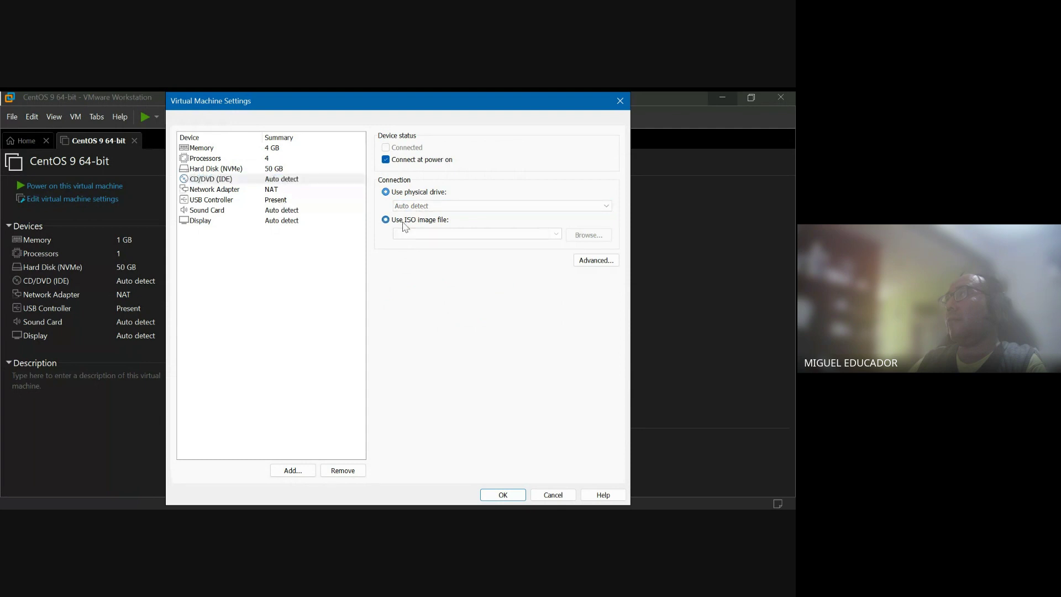
{"action": "left_click", "coordinate": [588, 235]}
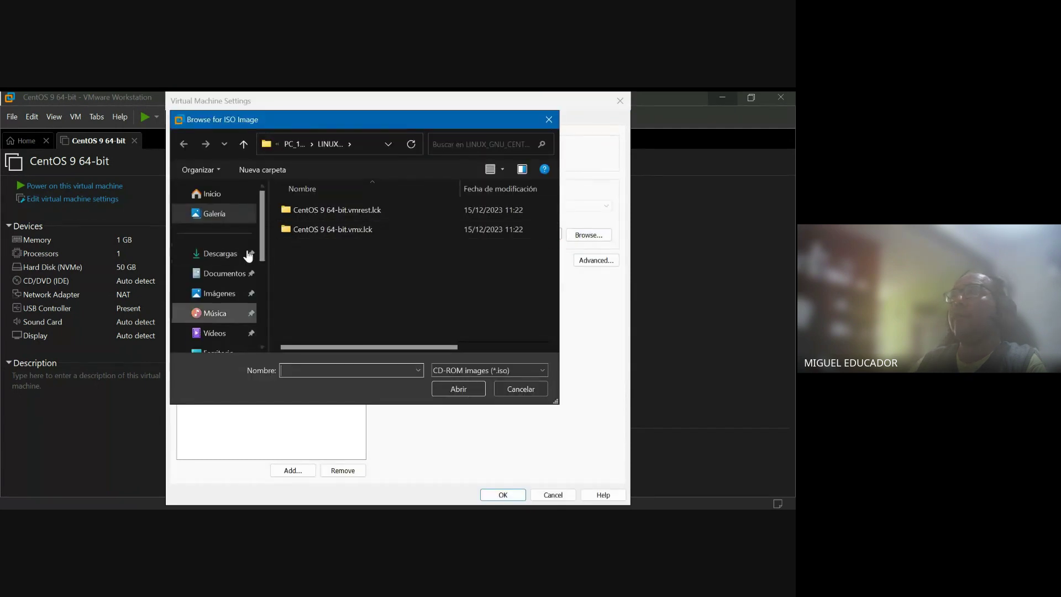
- Look for the CentOS-Stream ISO in Escritorio, cancel, and reopen the Browse for ISO Image dialog
{"action": "scroll", "coordinate": [227, 304], "scroll_direction": "down", "scroll_amount": 2}
{"action": "left_click", "coordinate": [219, 269]}
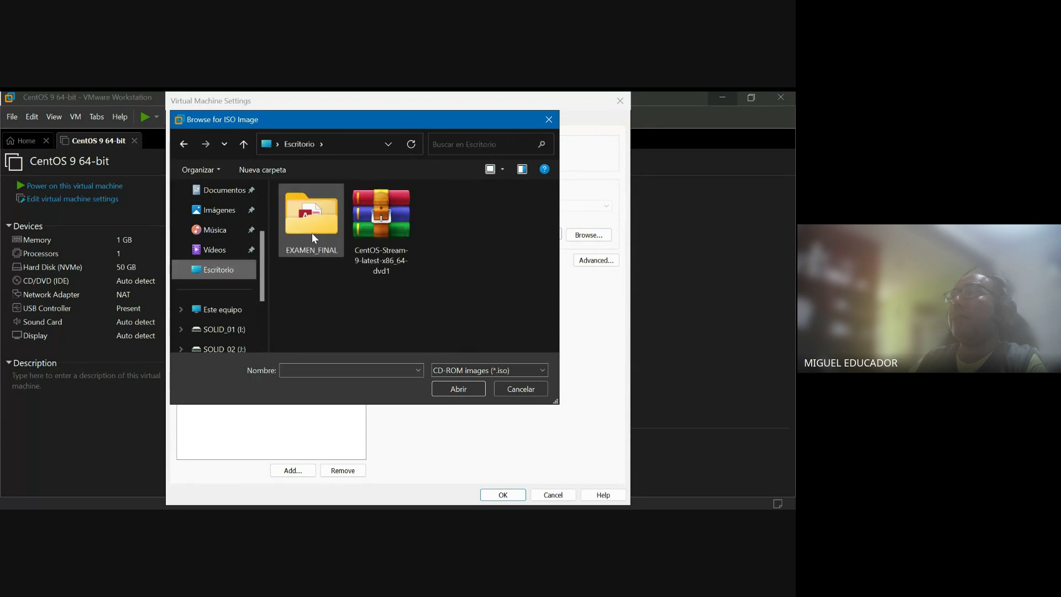
{"action": "left_click", "coordinate": [365, 226]}
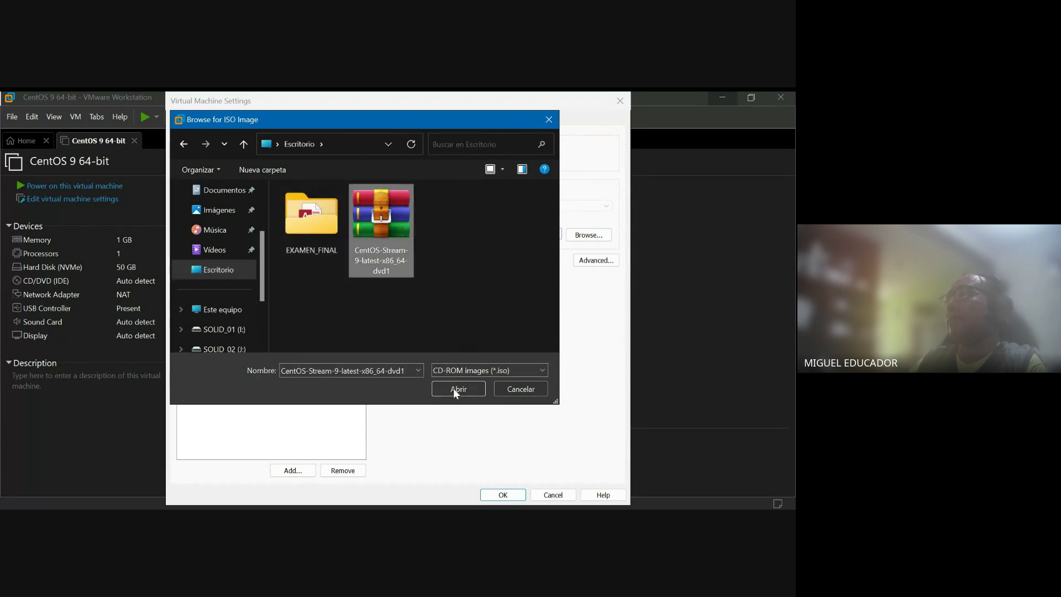
{"action": "left_click", "coordinate": [525, 392]}
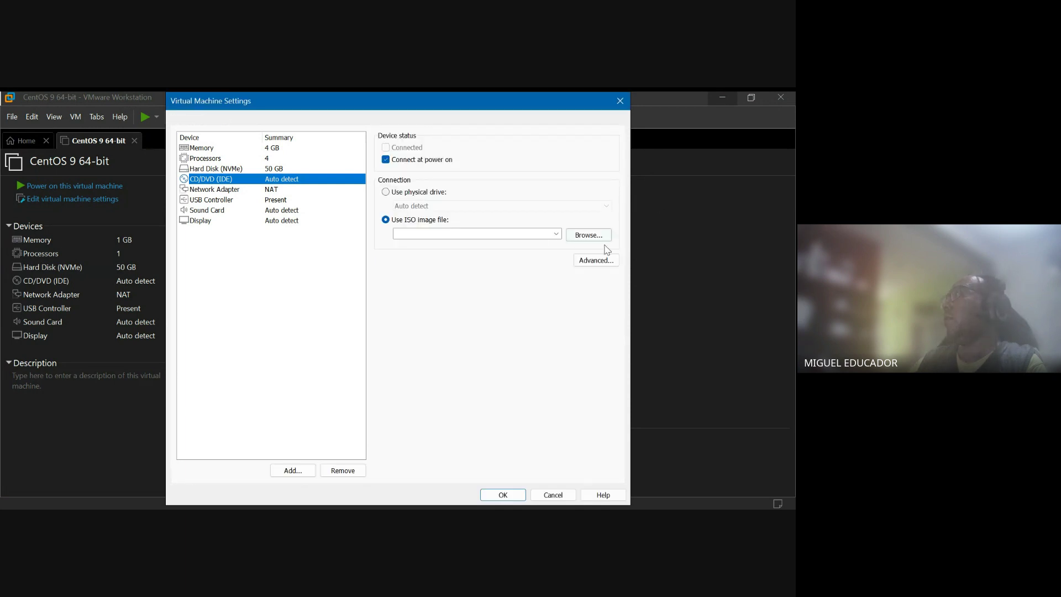
{"action": "left_click", "coordinate": [589, 235]}
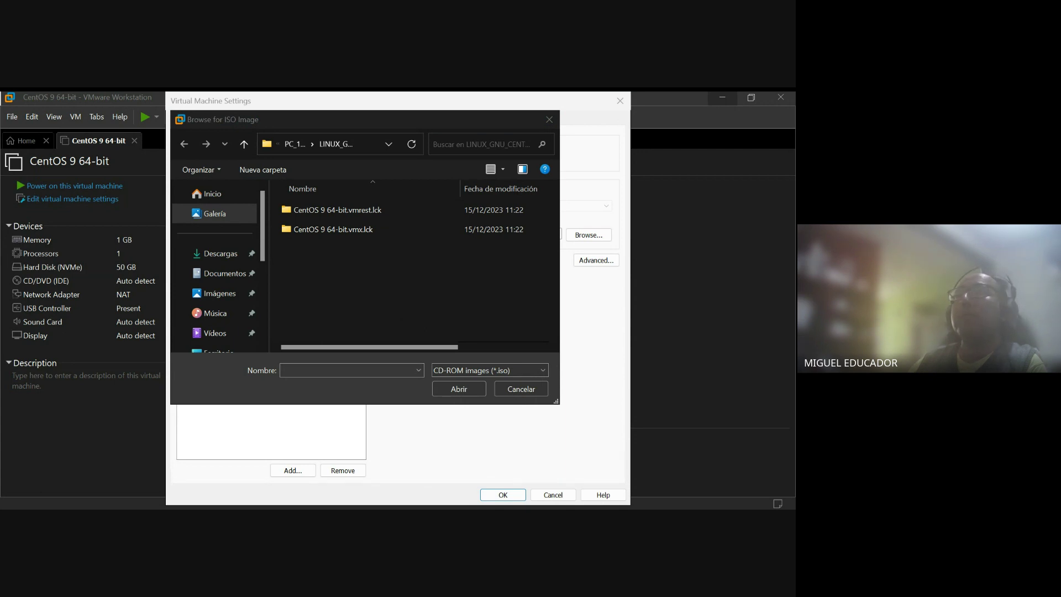
- Attach CentOS-Stream-9-latest-x86_64-dvd1 from Escritorio as the CD/DVD drive's ISO image
{"action": "left_click", "coordinate": [724, 108]}
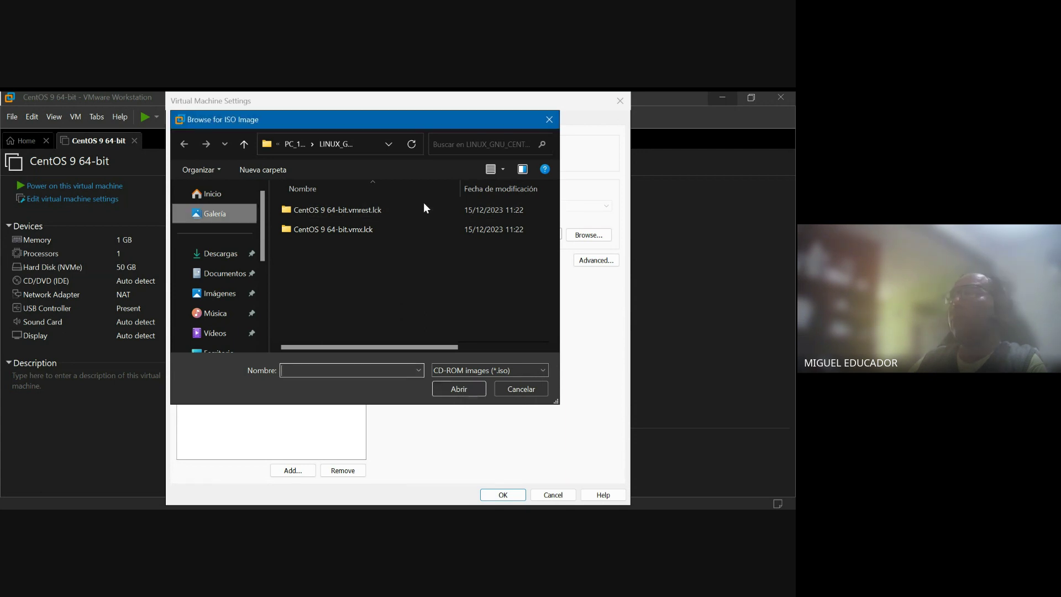
{"action": "scroll", "coordinate": [240, 249], "scroll_direction": "down", "scroll_amount": 3}
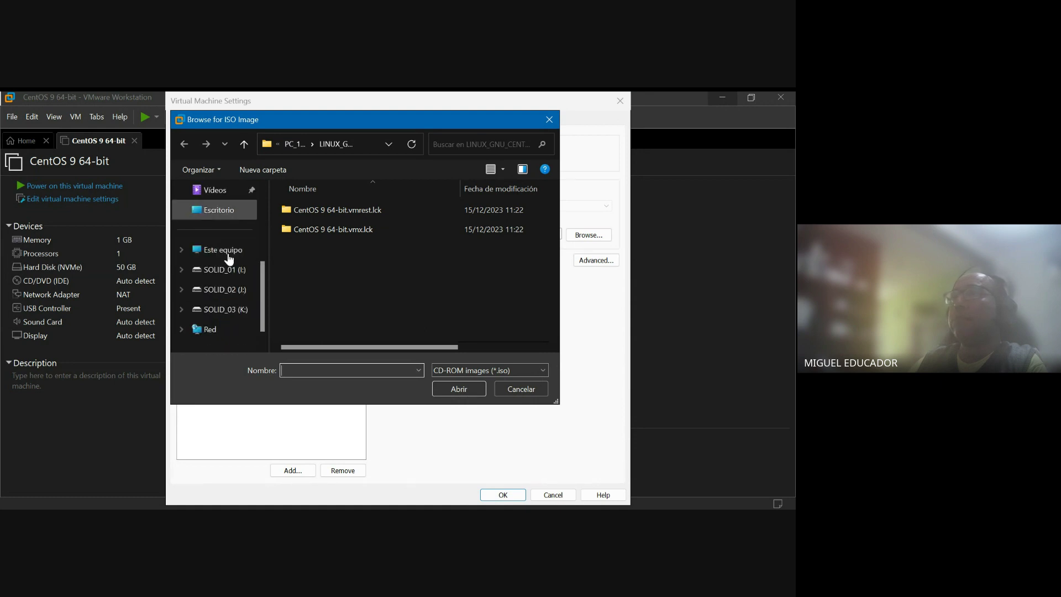
{"action": "left_click", "coordinate": [224, 211]}
{"action": "left_click", "coordinate": [386, 228]}
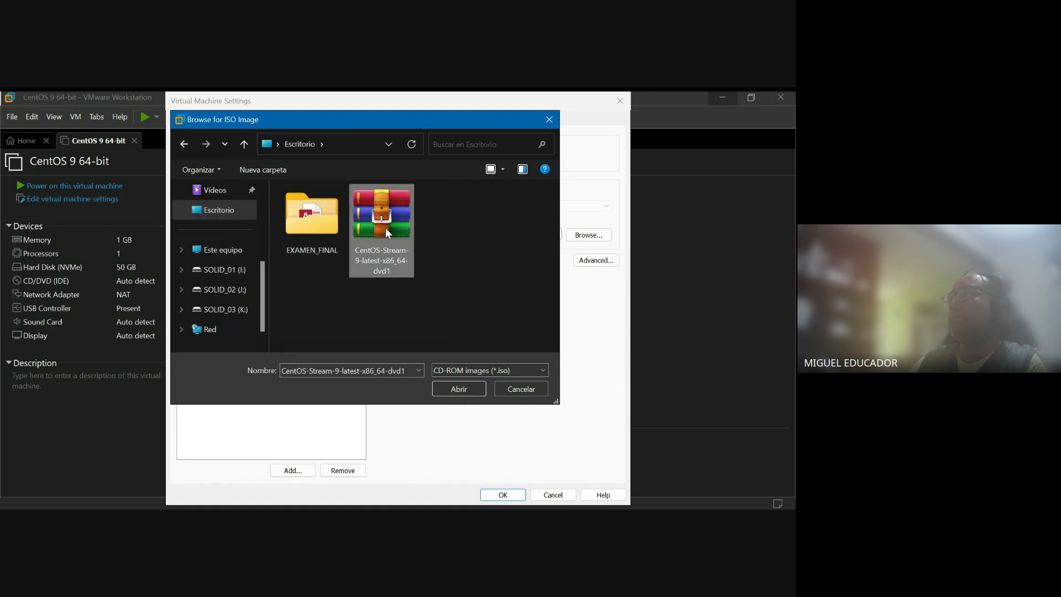
{"action": "left_click", "coordinate": [454, 387]}
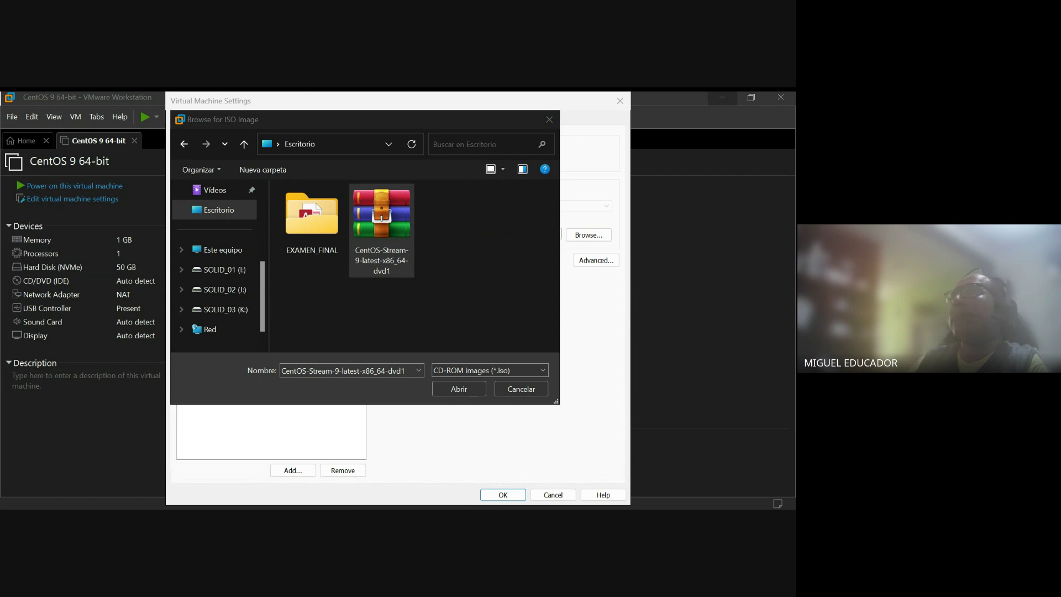
{"action": "left_click", "coordinate": [382, 229]}
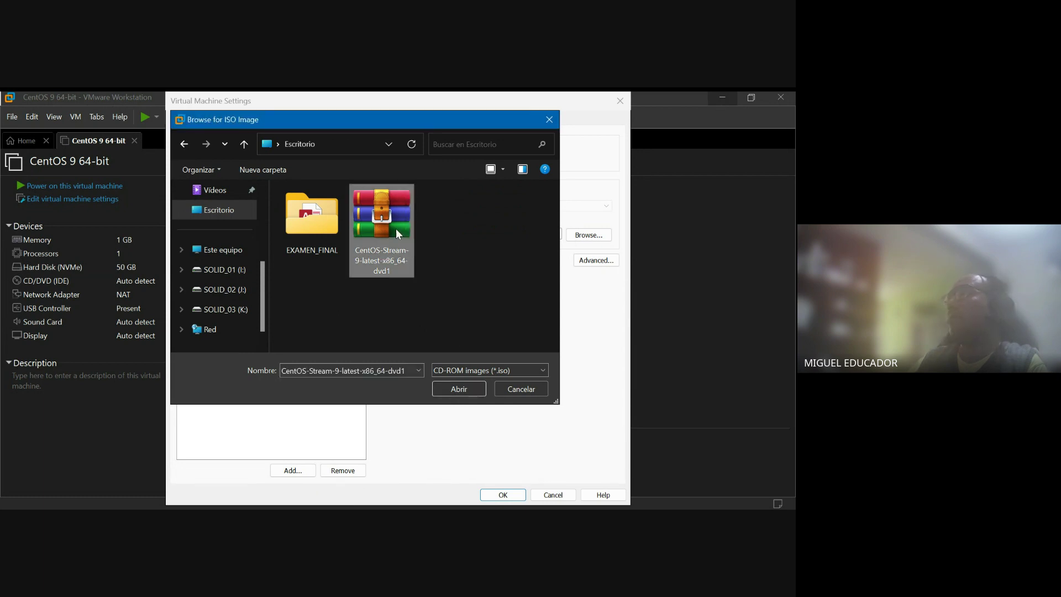
{"action": "left_click", "coordinate": [459, 389]}
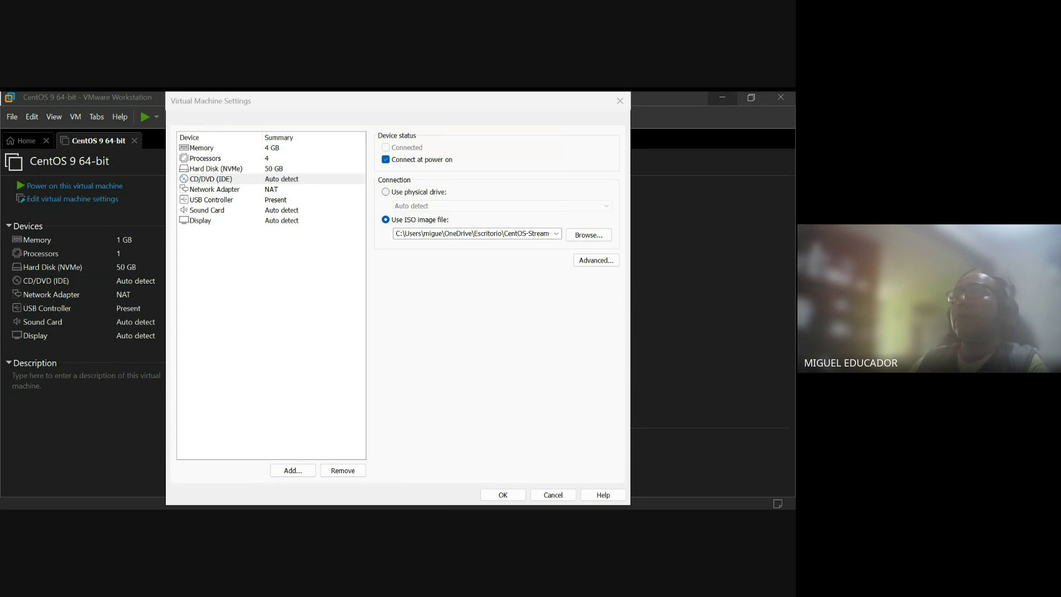
- Return to Virtual Machine Settings and view the Network Adapter settings, showing NAT
{"action": "left_click", "coordinate": [250, 266]}
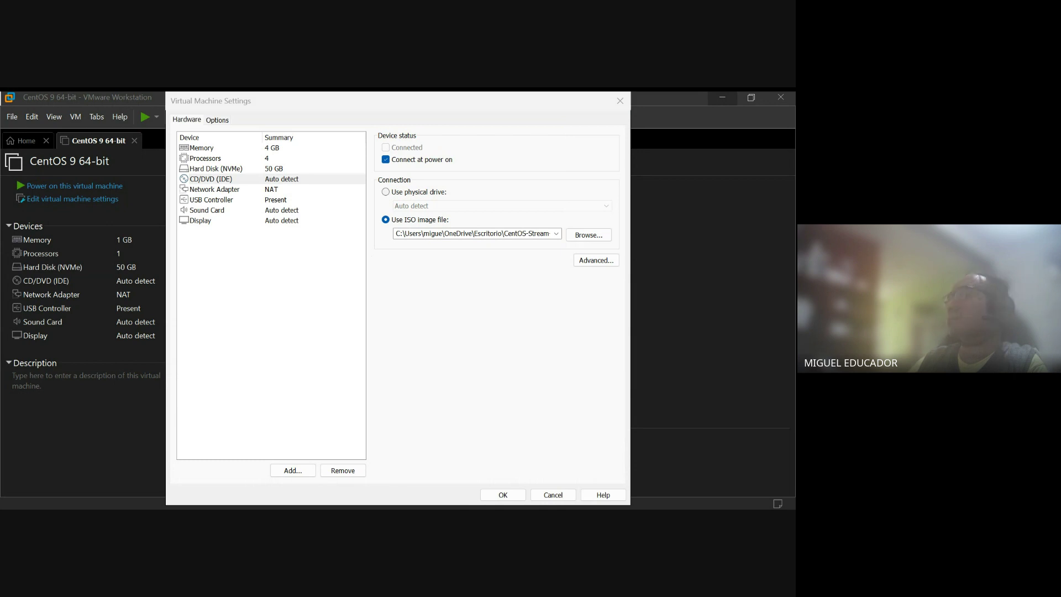
{"action": "key", "text": "alt+Tab"}
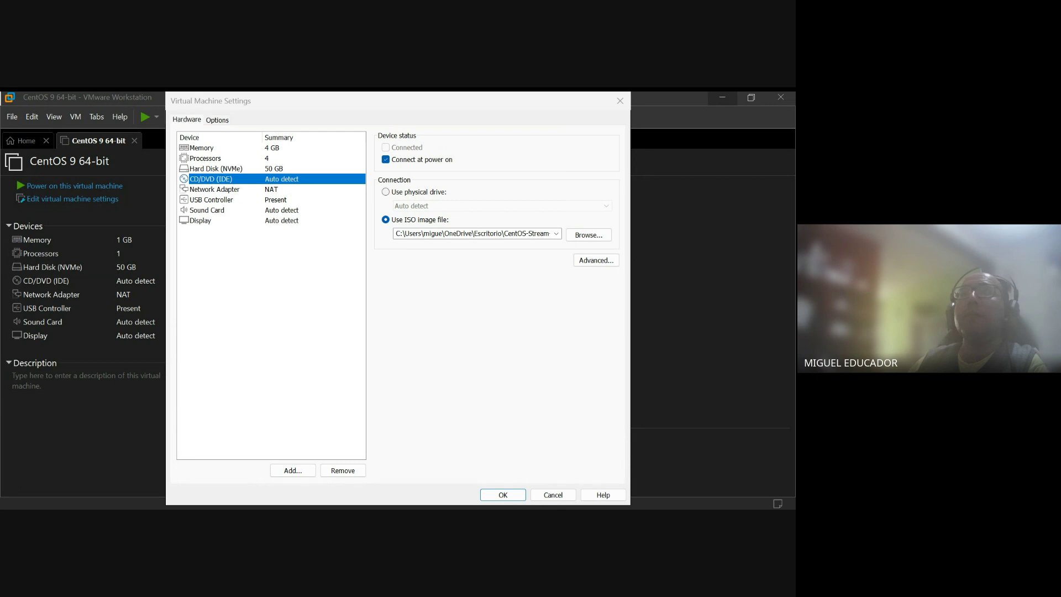
{"action": "left_click", "coordinate": [487, 335]}
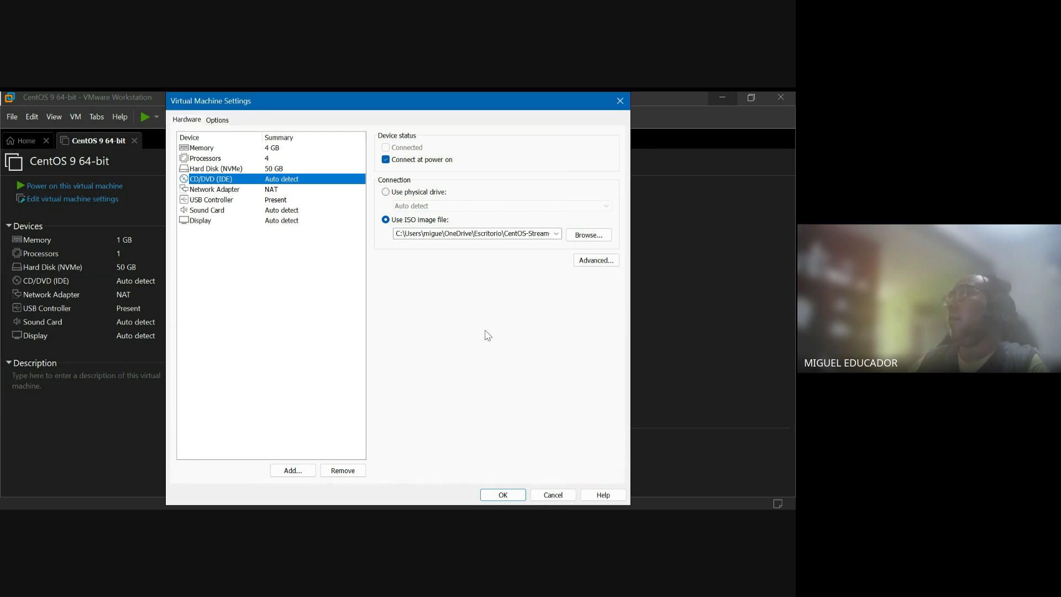
{"action": "left_click", "coordinate": [288, 191]}
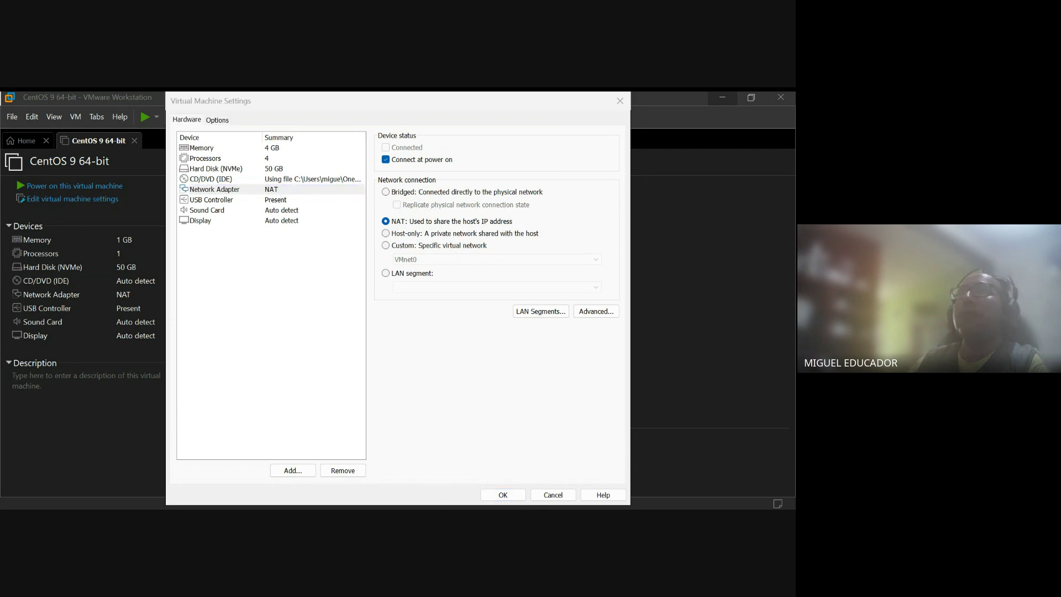
- Apply and close the VM settings so the CentOS 9 summary lists 4 GB memory, 4 processors and the ISO
{"action": "left_click", "coordinate": [279, 275]}
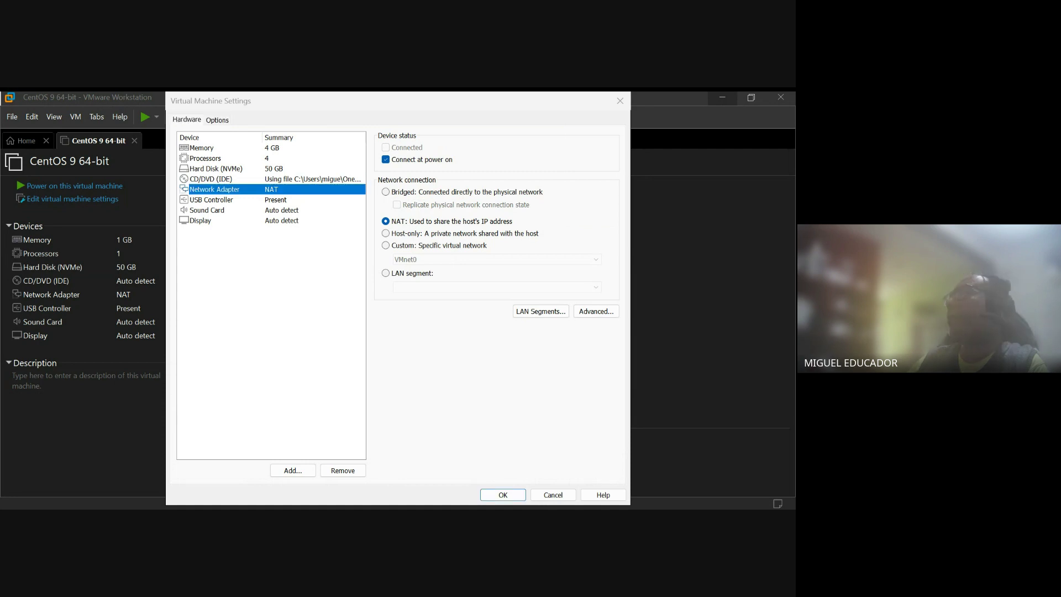
{"action": "left_click", "coordinate": [503, 495]}
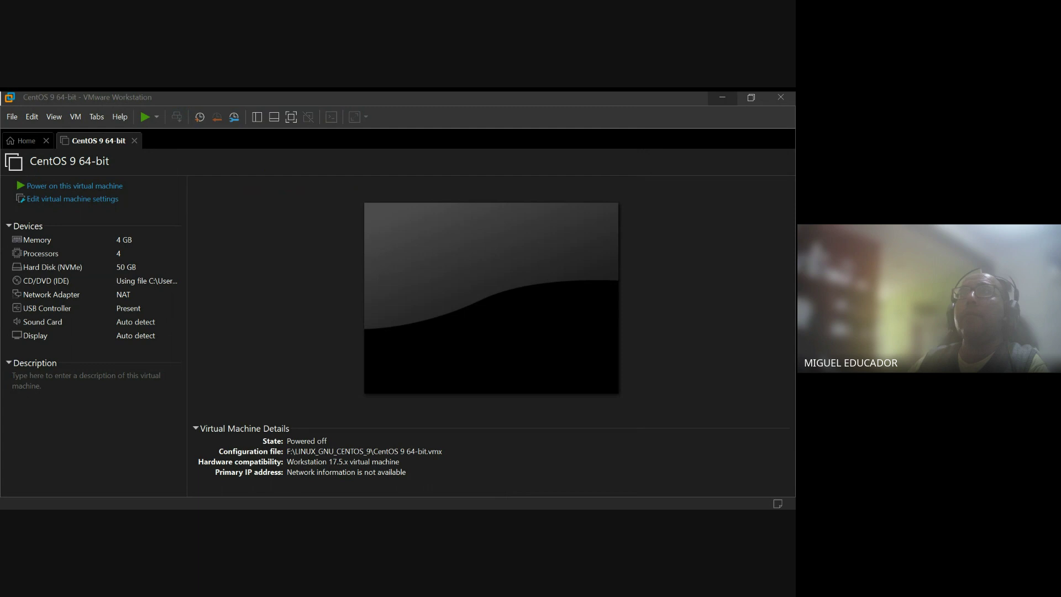
{"action": "left_click", "coordinate": [433, 105]}
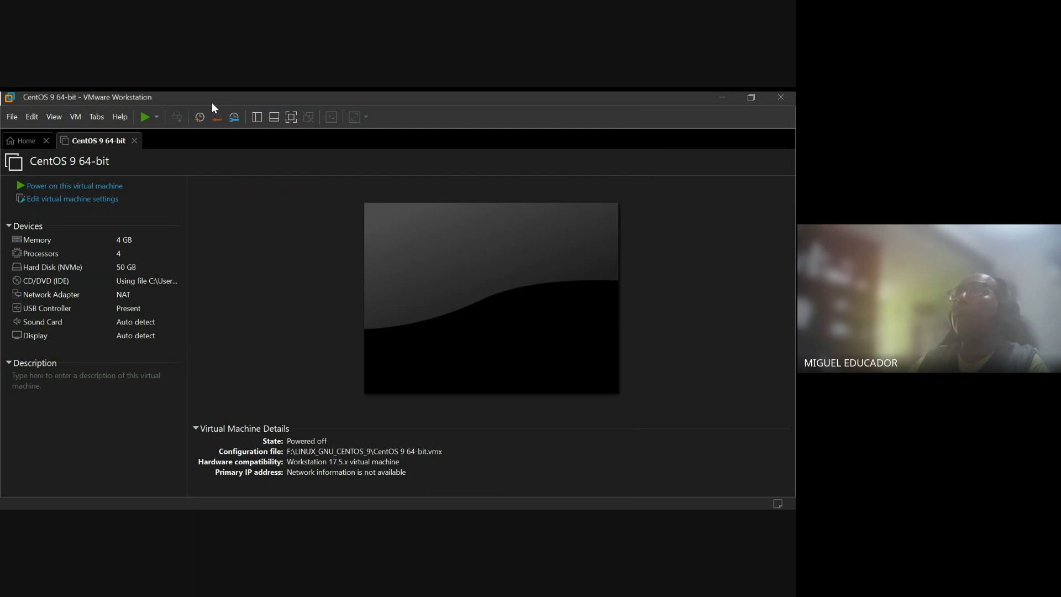
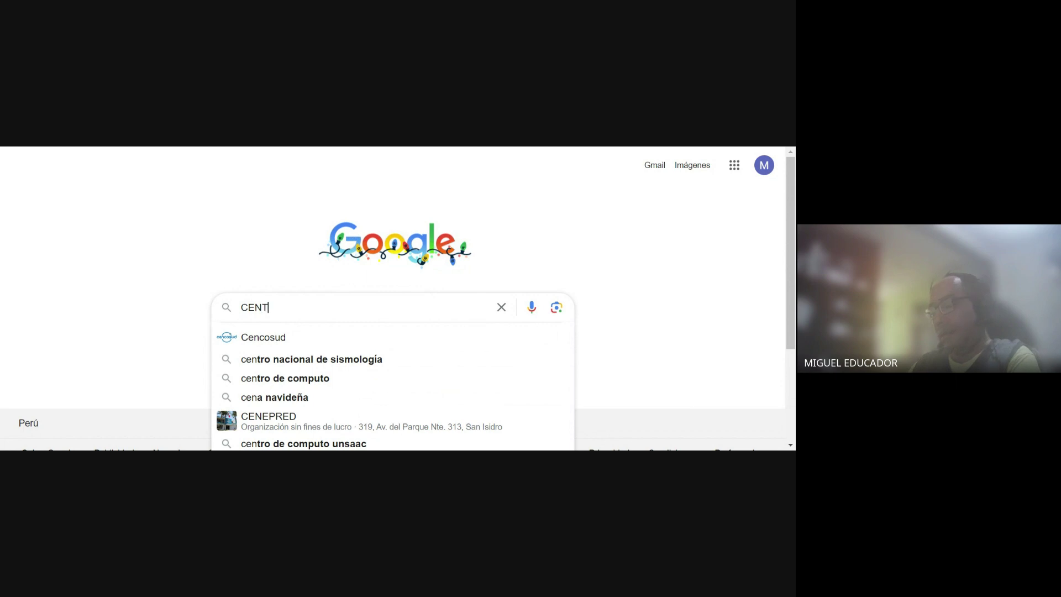
- Search Google for CENTOS and open The CentOS Project result
{"action": "key", "text": "Return"}
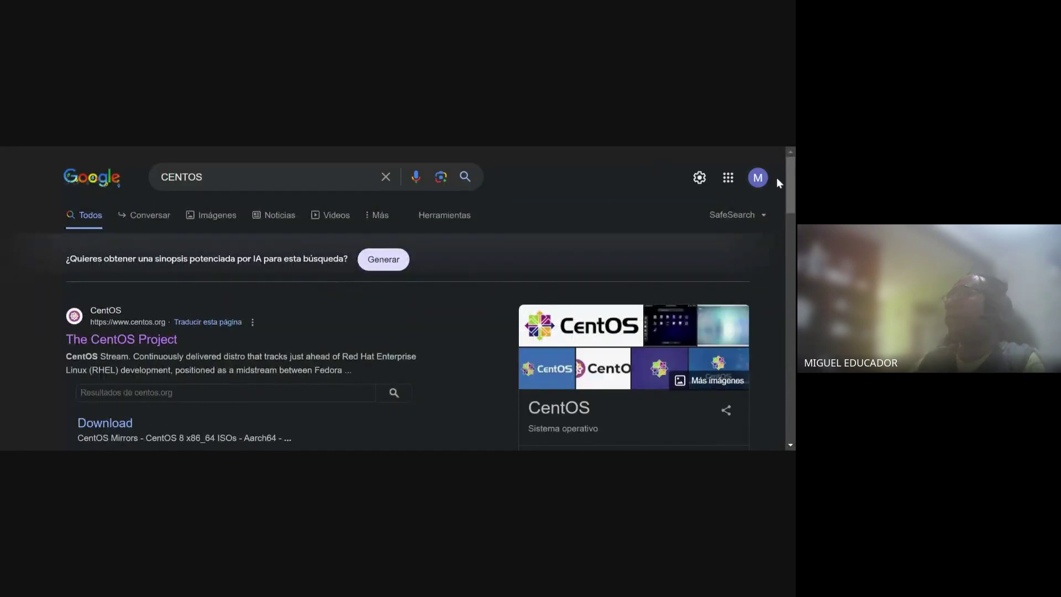
{"action": "left_click_drag", "start_coordinate": [787, 180], "coordinate": [788, 181]}
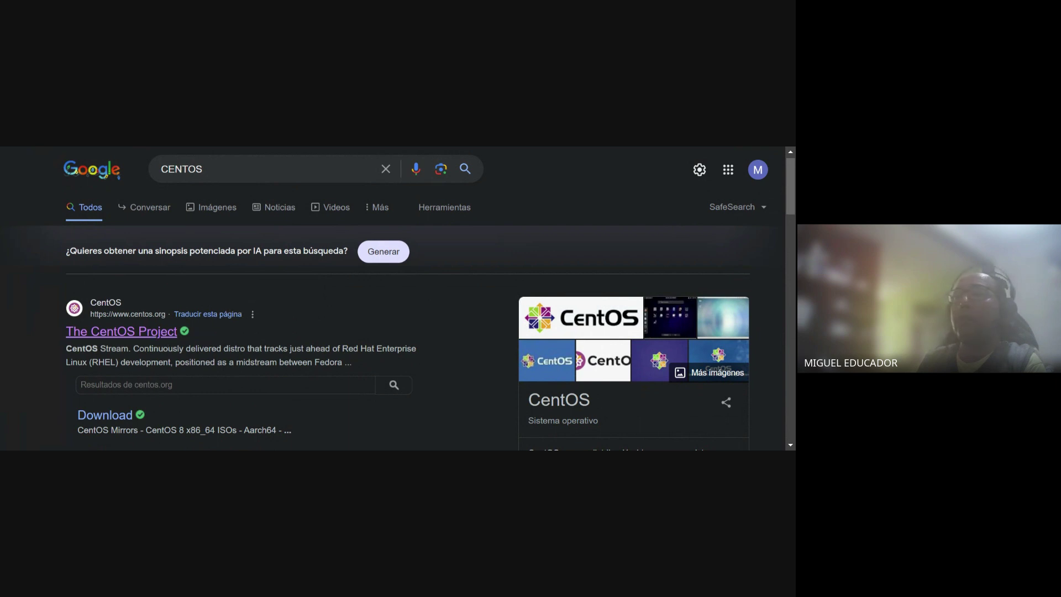
{"action": "left_click", "coordinate": [122, 331]}
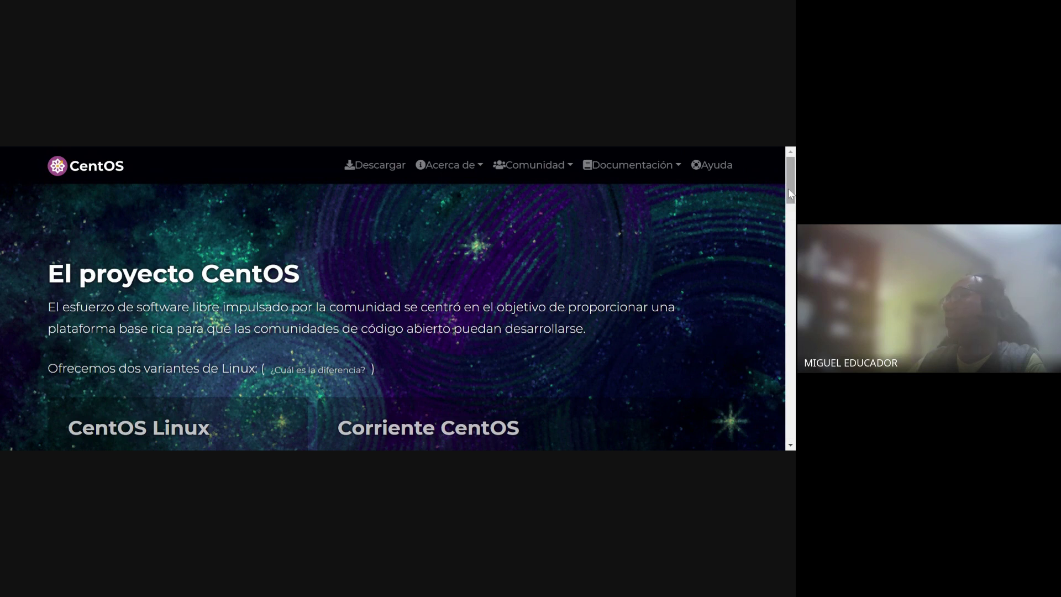
- Scroll the CentOS homepage and open the 'Corriente CentOS' (CentOS Stream) page
{"action": "left_click_drag", "start_coordinate": [792, 191], "coordinate": [794, 221]}
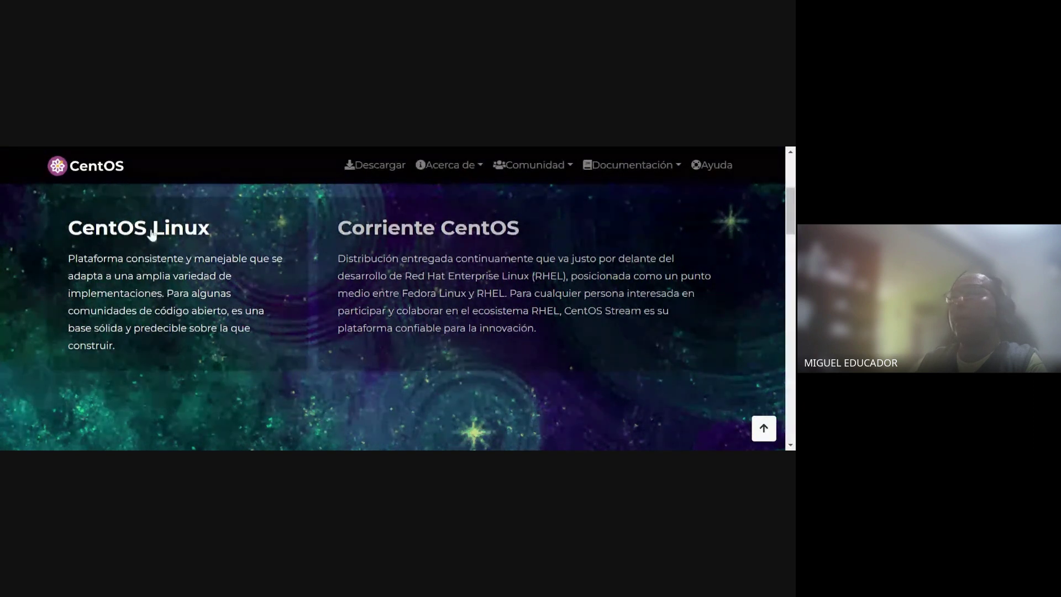
{"action": "left_click", "coordinate": [443, 237]}
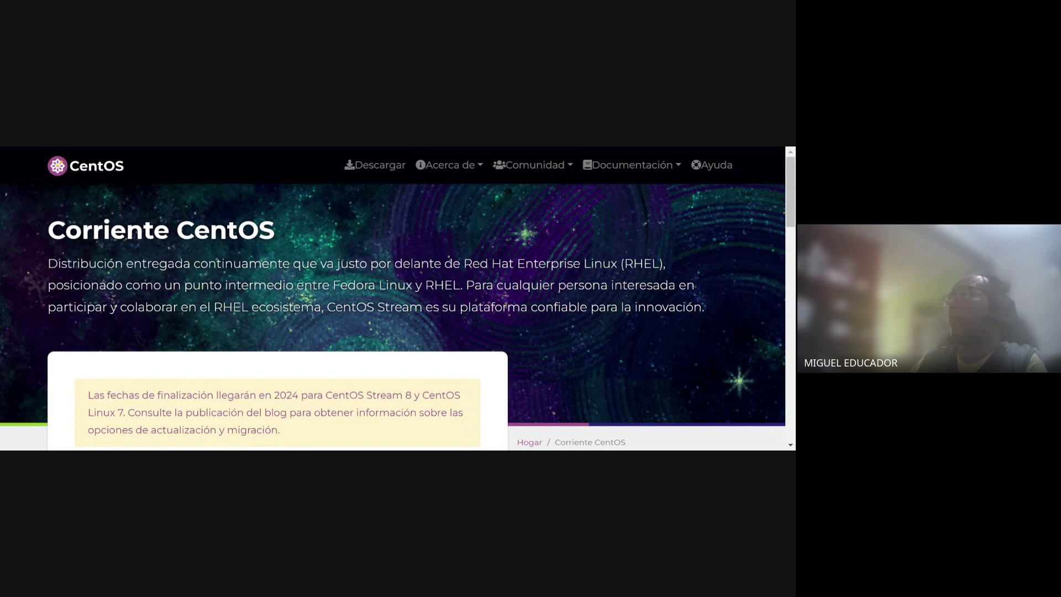
{"action": "scroll", "coordinate": [640, 297], "scroll_direction": "down", "scroll_amount": 5}
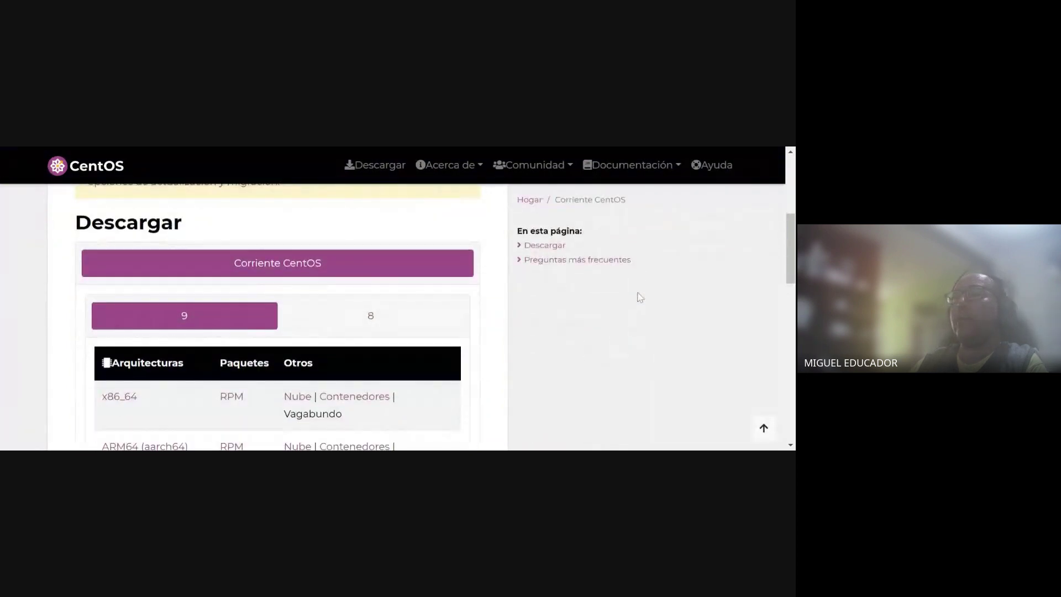
- Scroll down to the Descargar table listing CentOS Stream 9 x86_64 and ARM64 packages
{"action": "scroll", "coordinate": [640, 298], "scroll_direction": "down", "scroll_amount": 1}
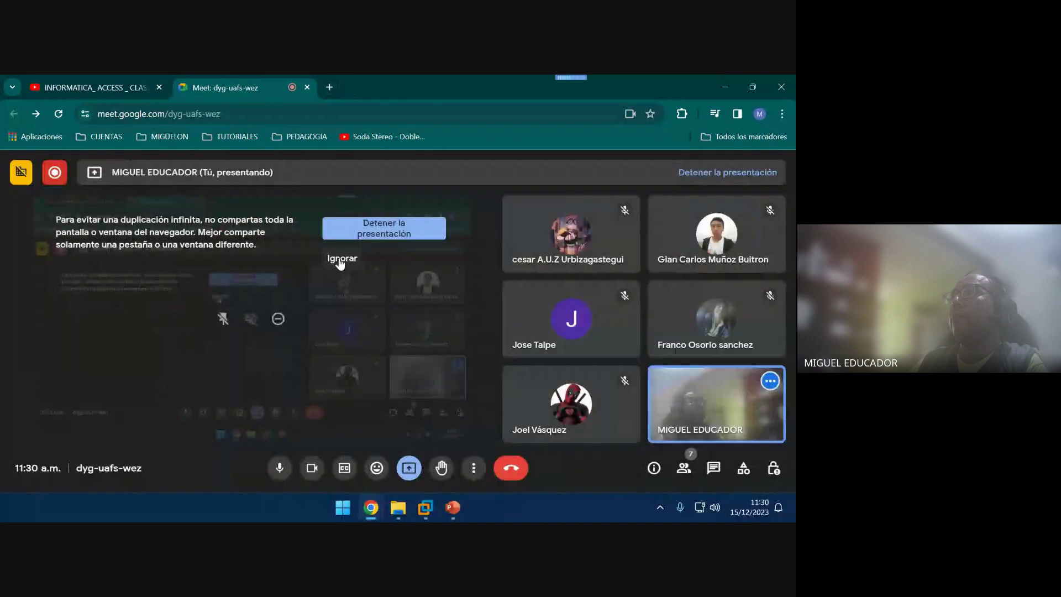
- Dismiss the duplication warning, minimize the browser and VMware, and empty the Recycle Bin
{"action": "left_click", "coordinate": [341, 259]}
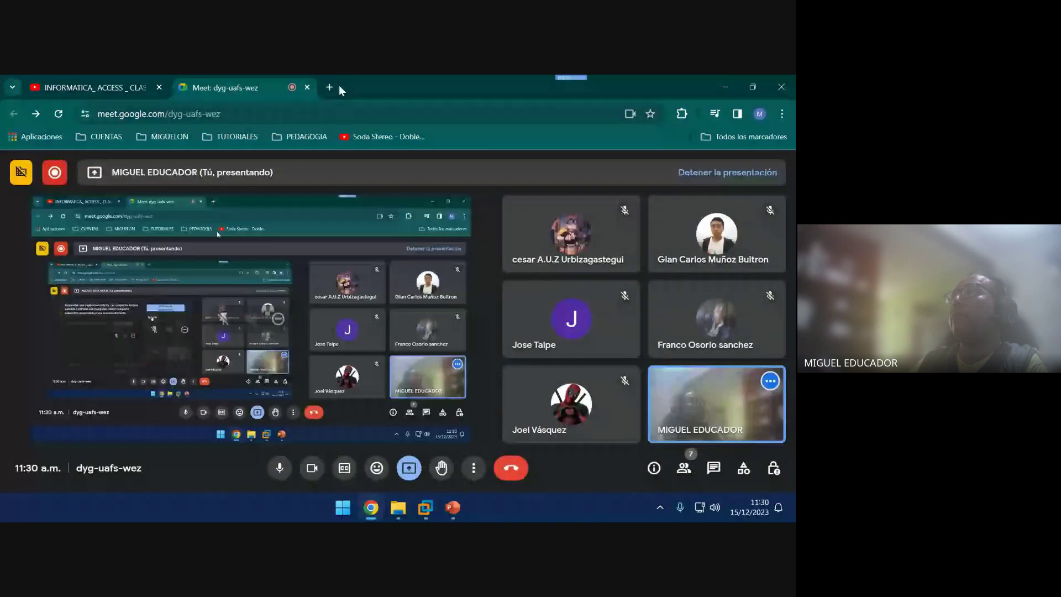
{"action": "left_click", "coordinate": [339, 87]}
{"action": "left_click", "coordinate": [725, 87]}
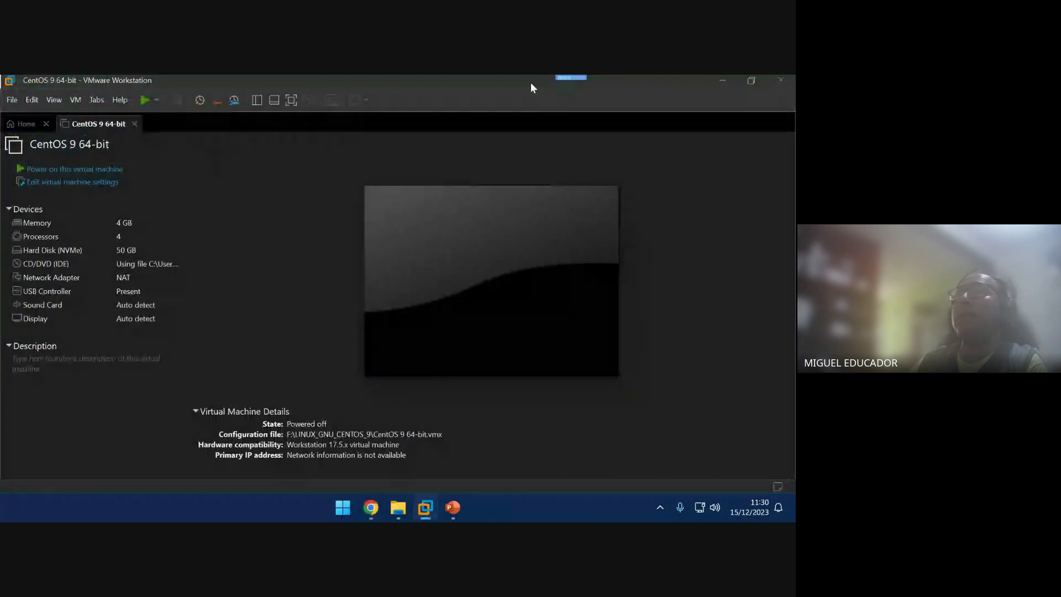
{"action": "left_click", "coordinate": [727, 81]}
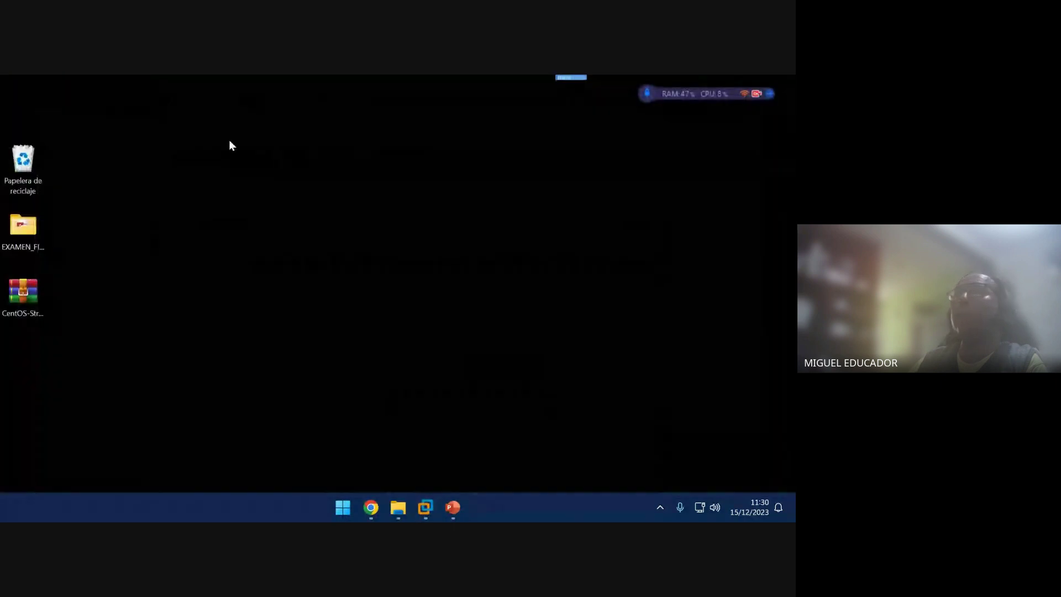
{"action": "right_click", "coordinate": [33, 158]}
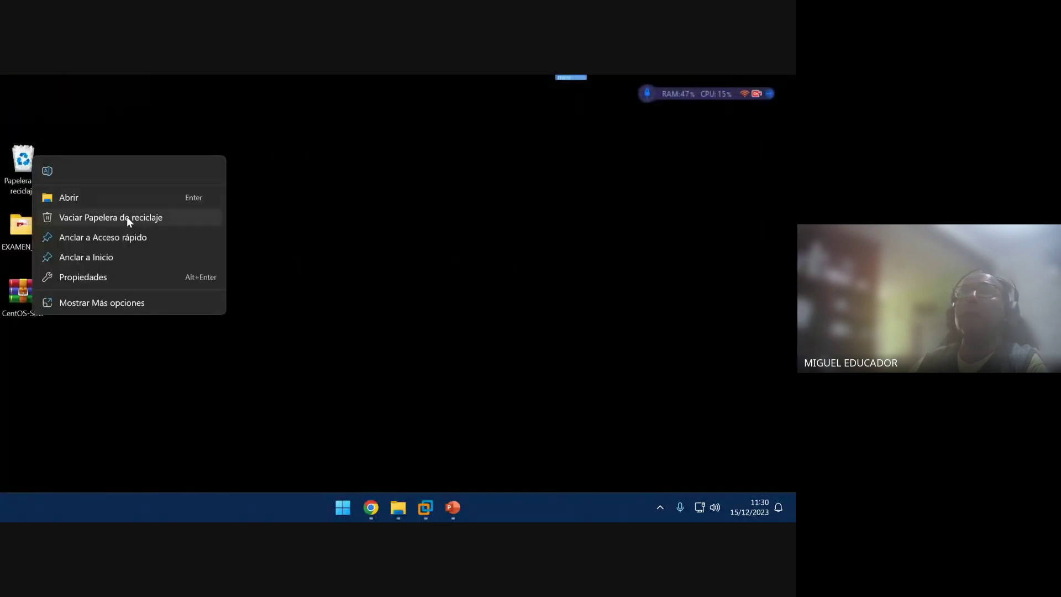
{"action": "left_click", "coordinate": [130, 217]}
{"action": "left_click", "coordinate": [436, 338]}
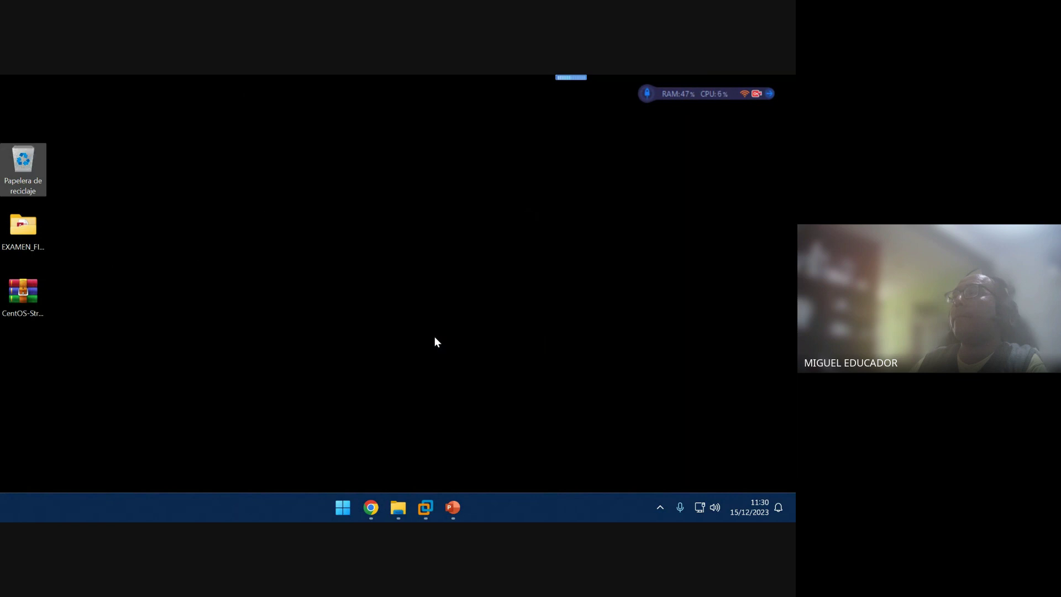
- Regroup Recycle Bin, EXAMEN_FINAL and the CentOS archive at the desktop's top-left
{"action": "left_click_drag", "start_coordinate": [30, 174], "coordinate": [22, 94]}
{"action": "left_click_drag", "start_coordinate": [28, 231], "coordinate": [26, 183]}
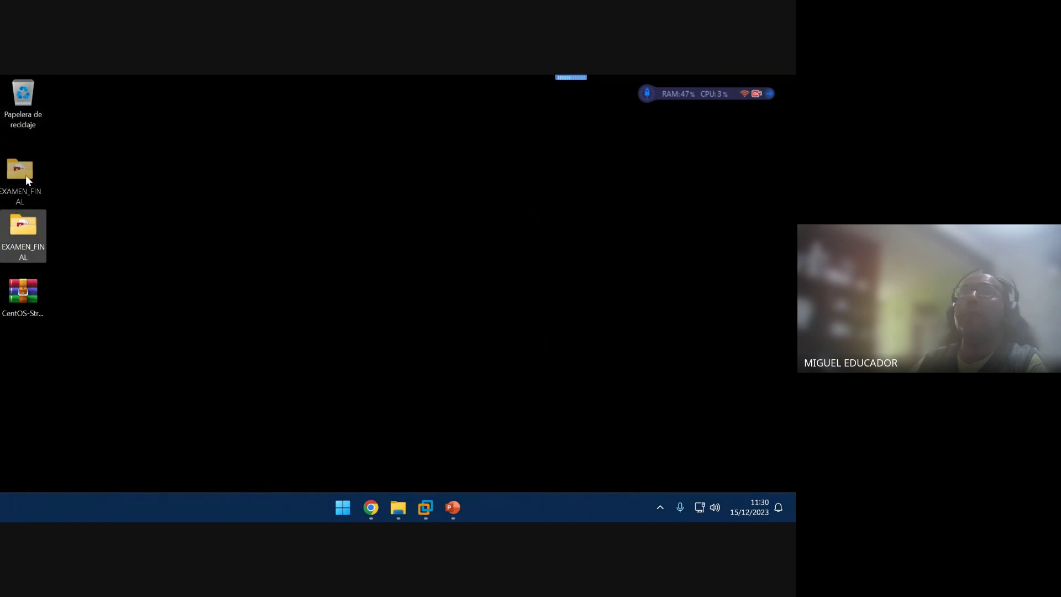
{"action": "left_click_drag", "start_coordinate": [73, 121], "coordinate": [71, 105]}
{"action": "left_click_drag", "start_coordinate": [23, 293], "coordinate": [22, 160]}
- Insert a full-desktop screen clipping into the PowerPoint presentation
{"action": "mouse_move", "coordinate": [450, 509]}
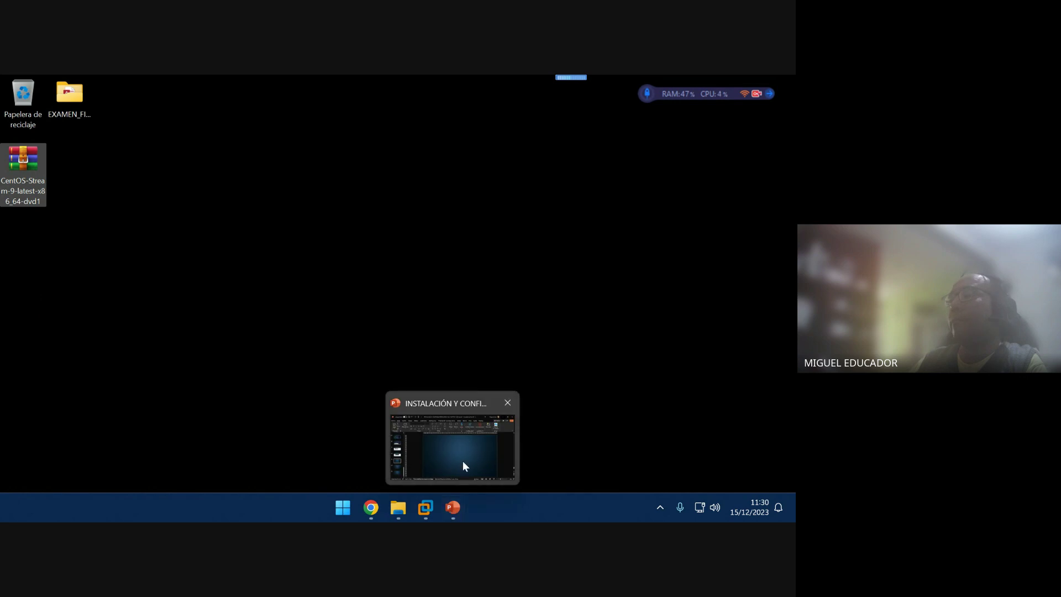
{"action": "left_click", "coordinate": [463, 461]}
{"action": "left_click", "coordinate": [85, 114]}
{"action": "left_click", "coordinate": [223, 140]}
{"action": "left_click", "coordinate": [228, 159]}
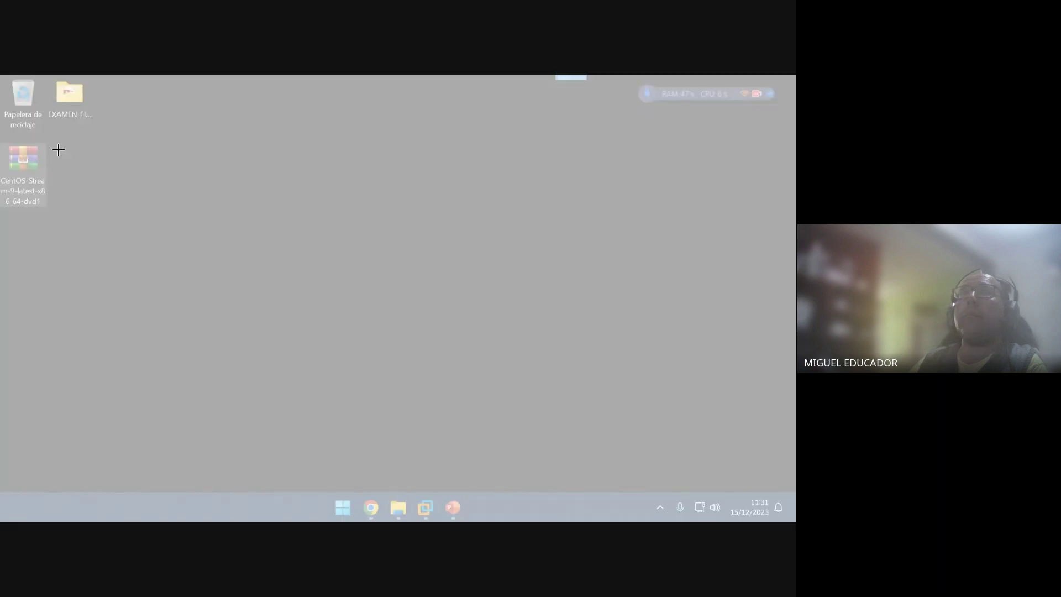
{"action": "left_click_drag", "start_coordinate": [3, 77], "coordinate": [792, 491]}
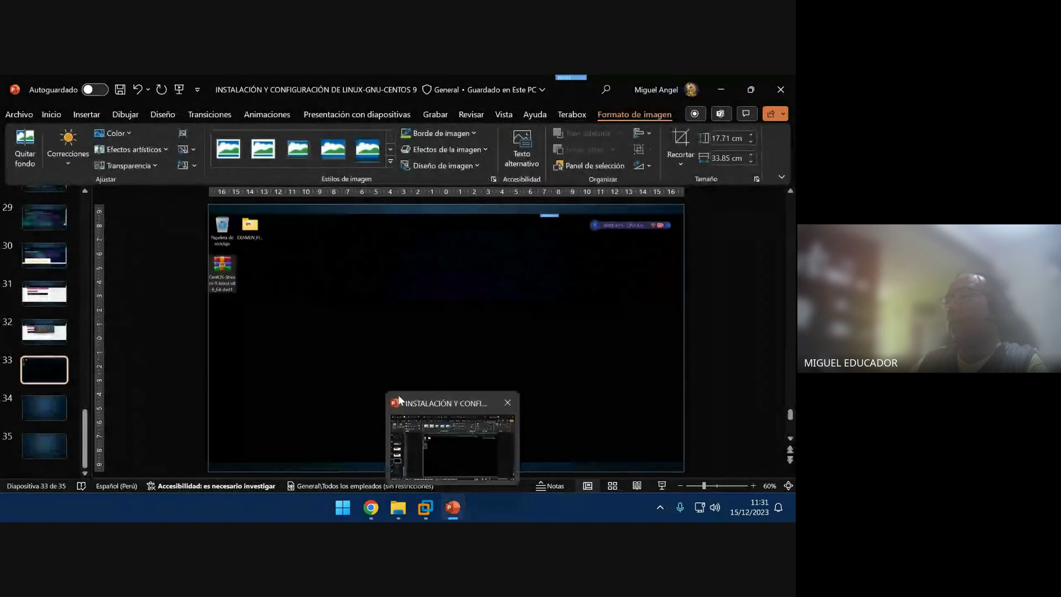
- Save, duplicate blank slide 34 with Ctrl+D to reach 40 slides, then minimize PowerPoint
{"action": "left_click", "coordinate": [29, 417]}
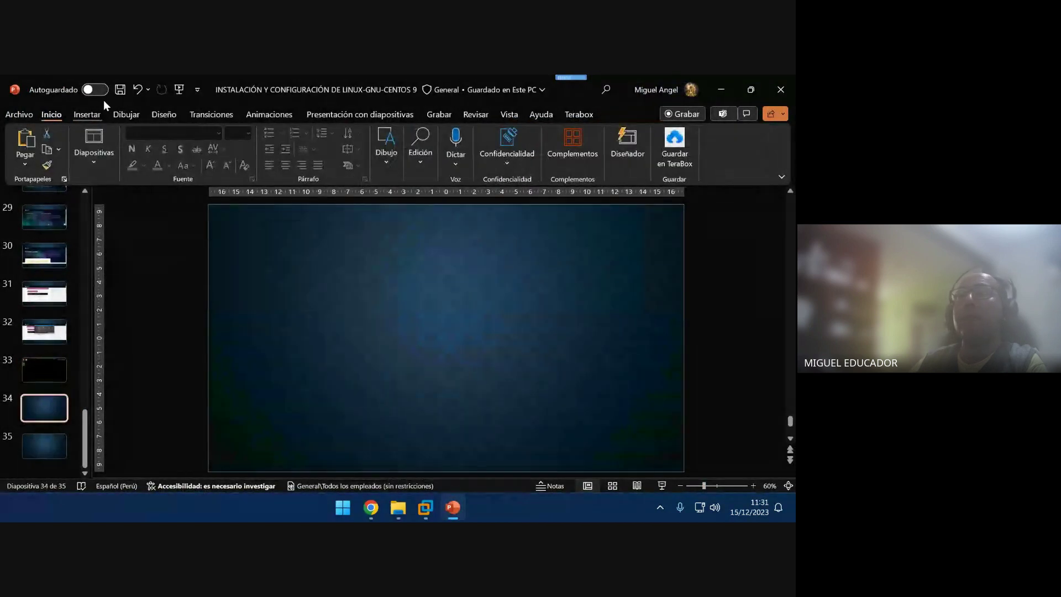
{"action": "left_click", "coordinate": [114, 89]}
{"action": "key", "text": "ctrl+d"}
{"action": "key", "text": "ctrl+d"}
{"action": "key", "text": "ctrl+d"}
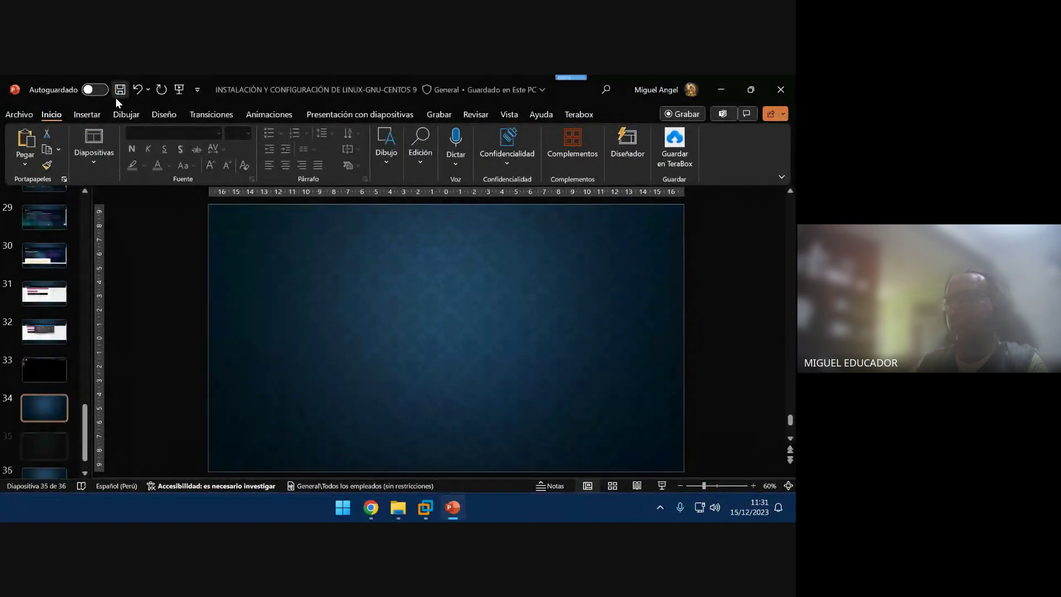
{"action": "key", "text": "ctrl+d"}
{"action": "key", "text": "ctrl+d"}
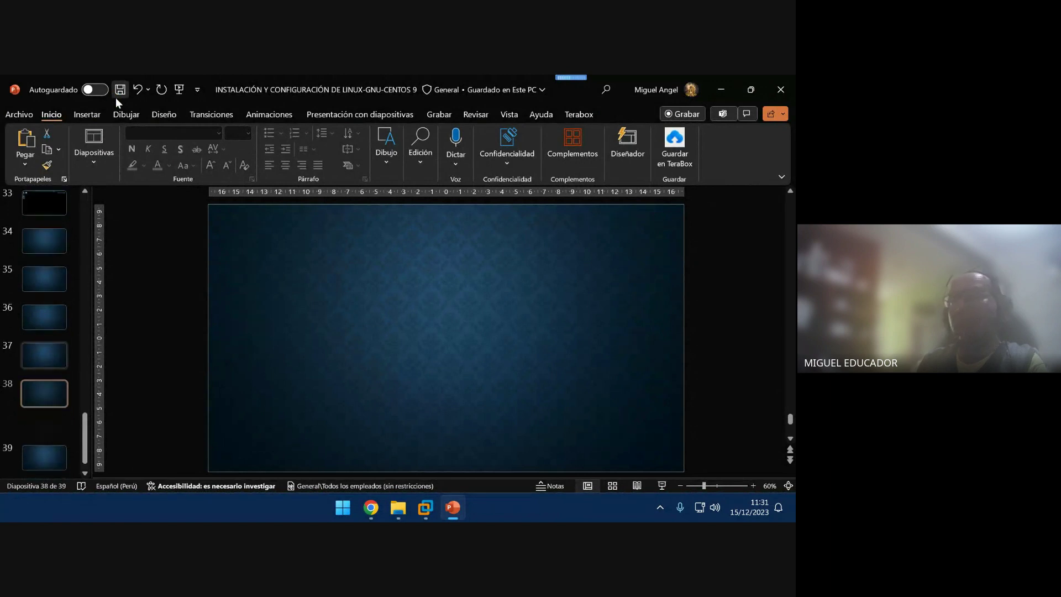
{"action": "left_click", "coordinate": [55, 214]}
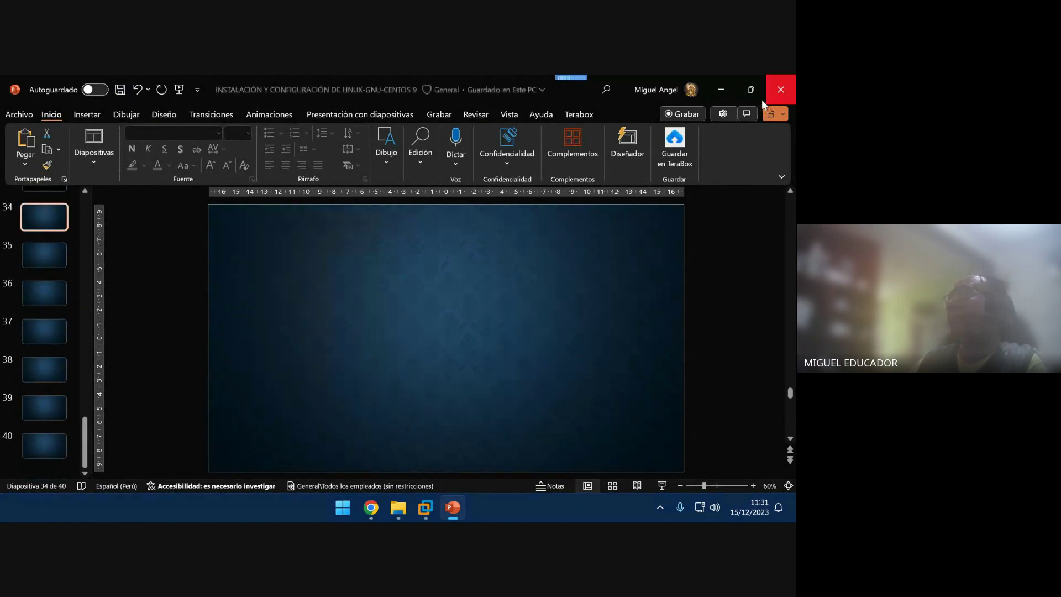
{"action": "left_click", "coordinate": [721, 90]}
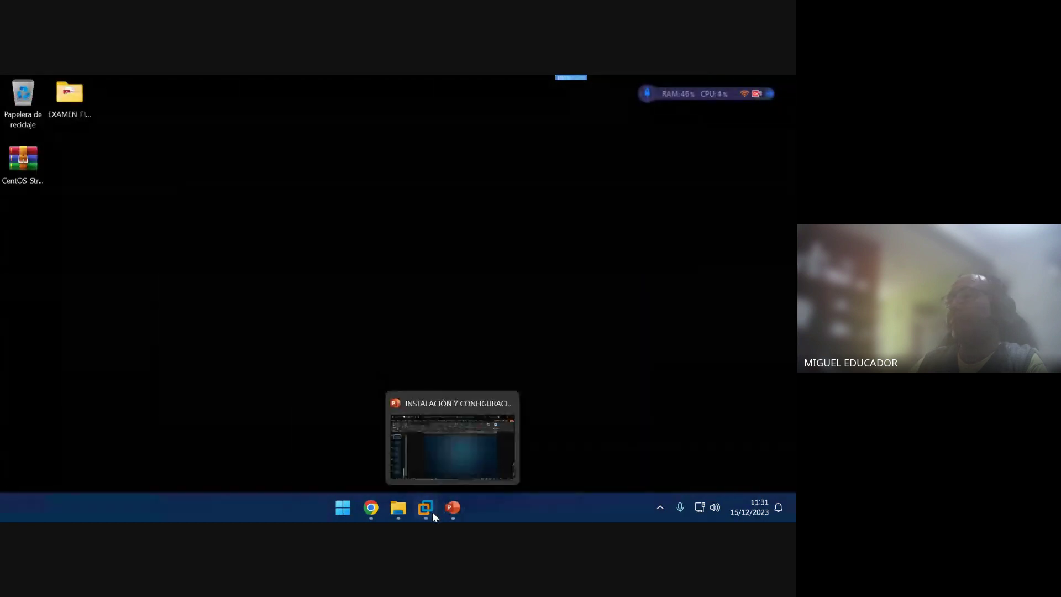
- Review and close the CentOS 9 VM's 4096 MB memory settings, check the Meet call, and return to VMware
{"action": "left_click", "coordinate": [473, 419]}
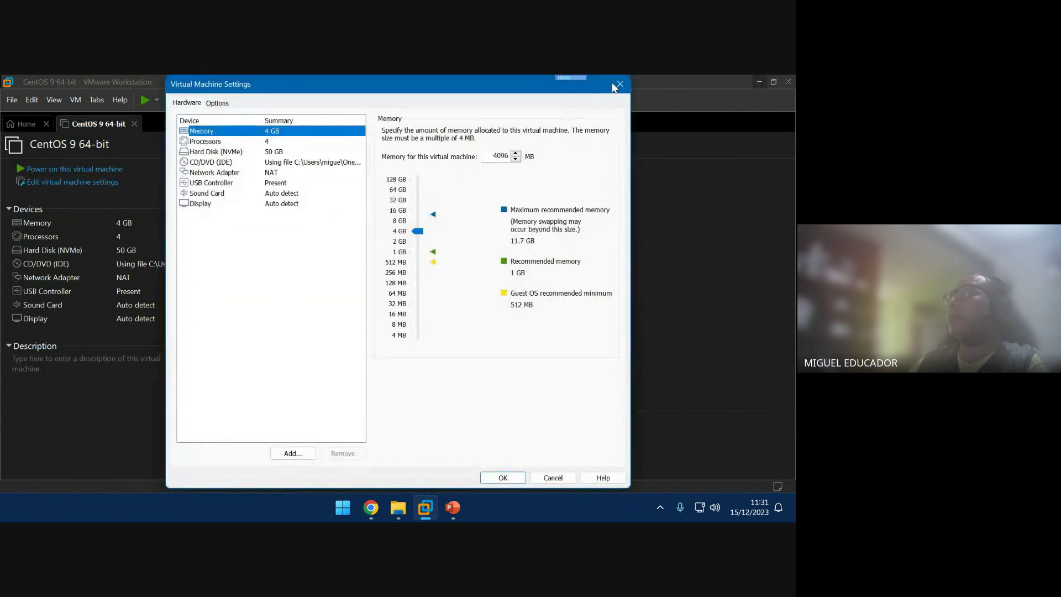
{"action": "left_click", "coordinate": [619, 84]}
{"action": "mouse_move", "coordinate": [362, 501]}
{"action": "left_click", "coordinate": [292, 434]}
{"action": "left_click", "coordinate": [246, 84]}
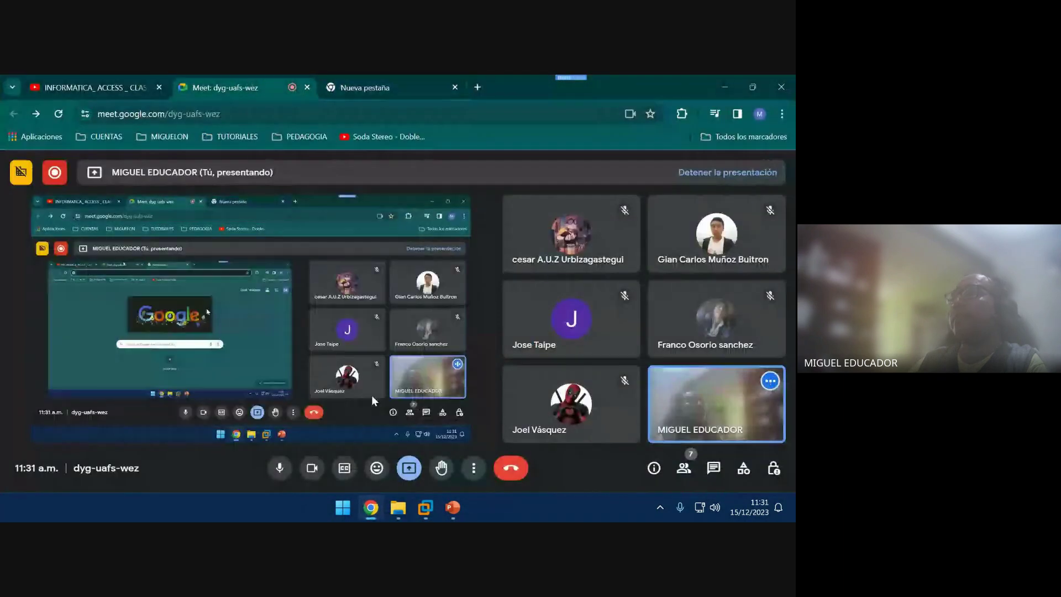
{"action": "left_click", "coordinate": [409, 469]}
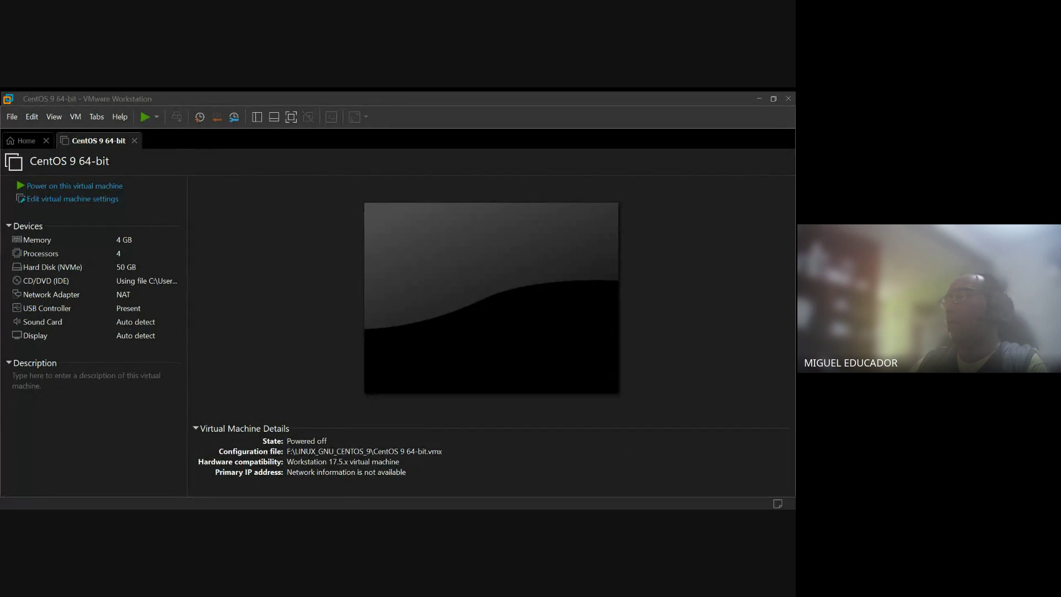
{"action": "left_click", "coordinate": [450, 383]}
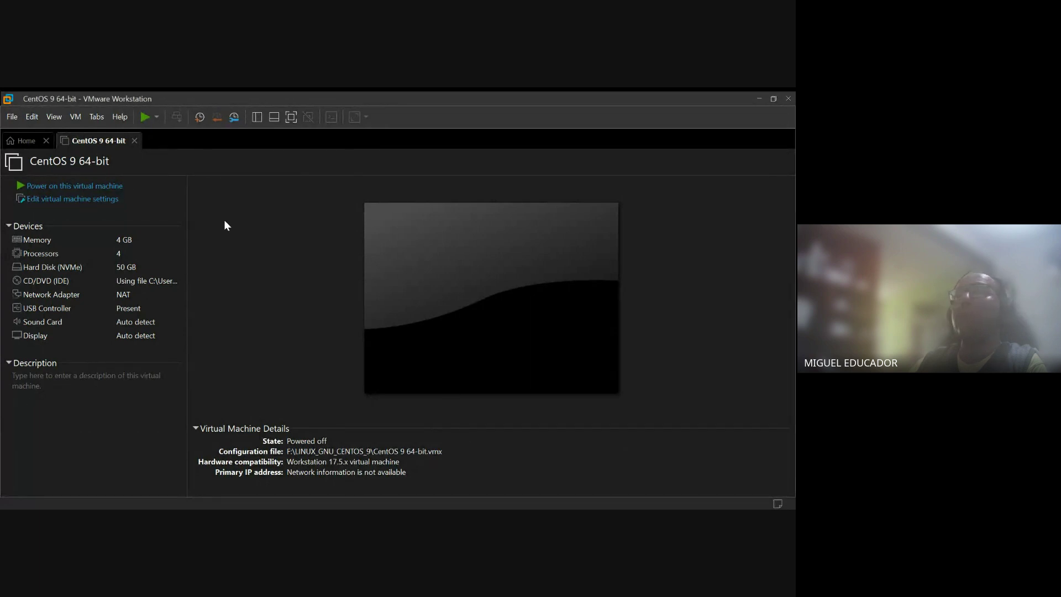
- Power on the CentOS 9 VM, dismiss the hint bar, and stretch its display
{"action": "left_click", "coordinate": [120, 187]}
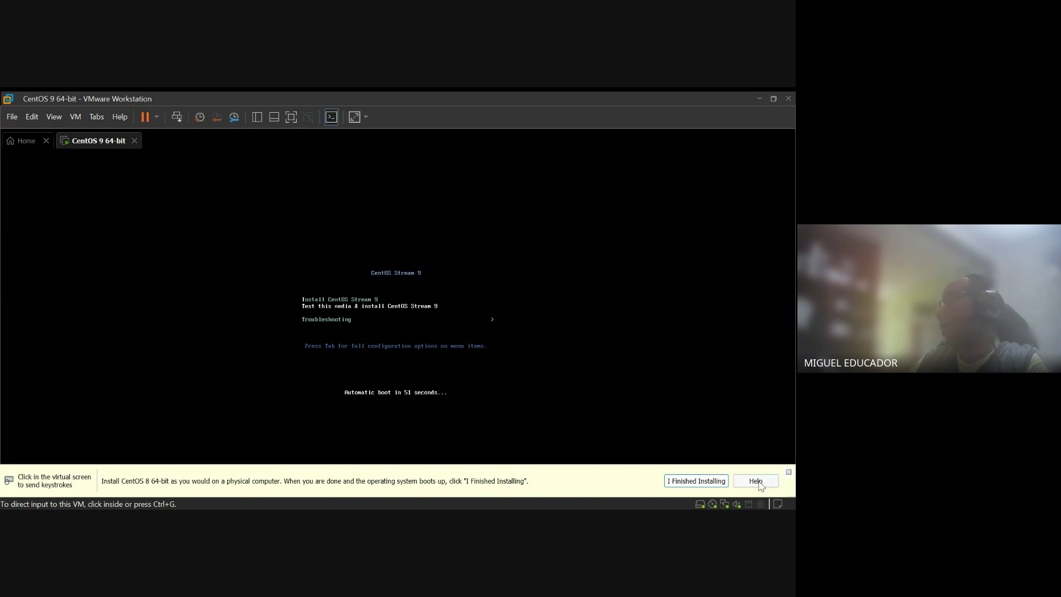
{"action": "left_click", "coordinate": [791, 475]}
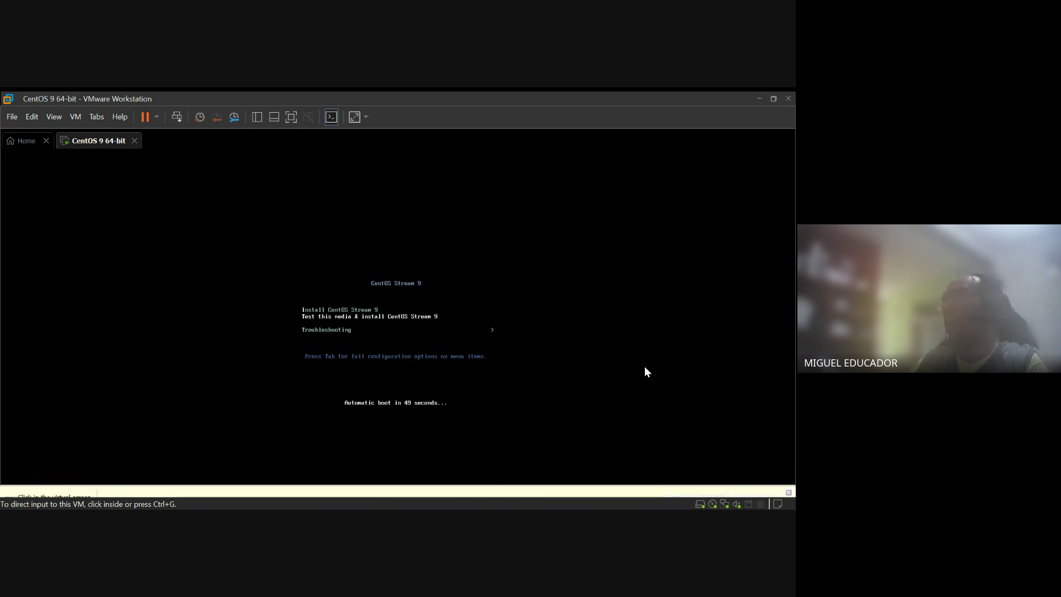
{"action": "left_click", "coordinate": [354, 116]}
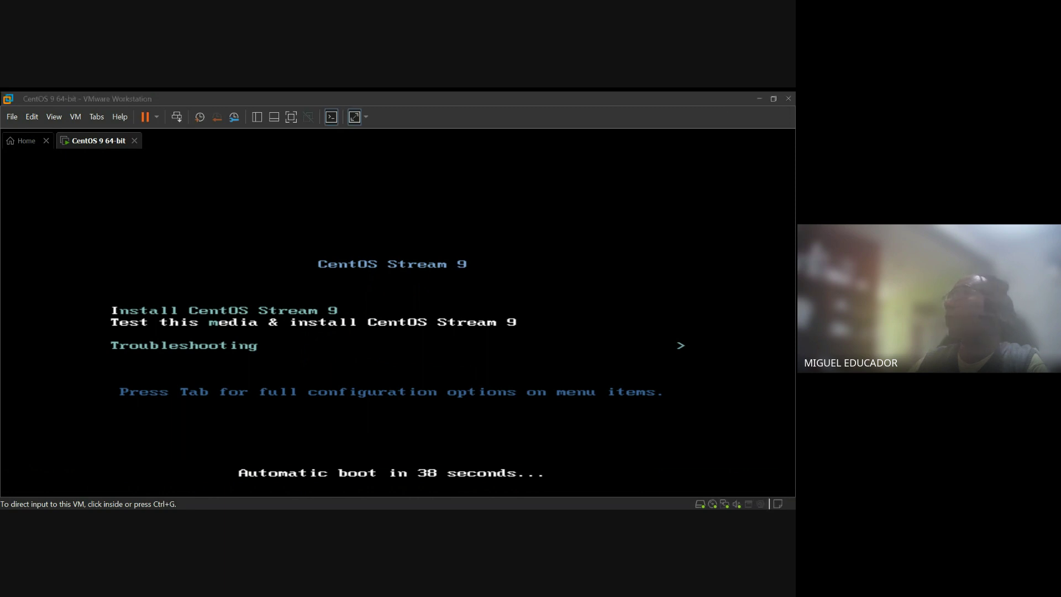
- Stop the boot countdown and launch the 'Install CentOS Stream 9' entry
{"action": "left_click", "coordinate": [557, 232]}
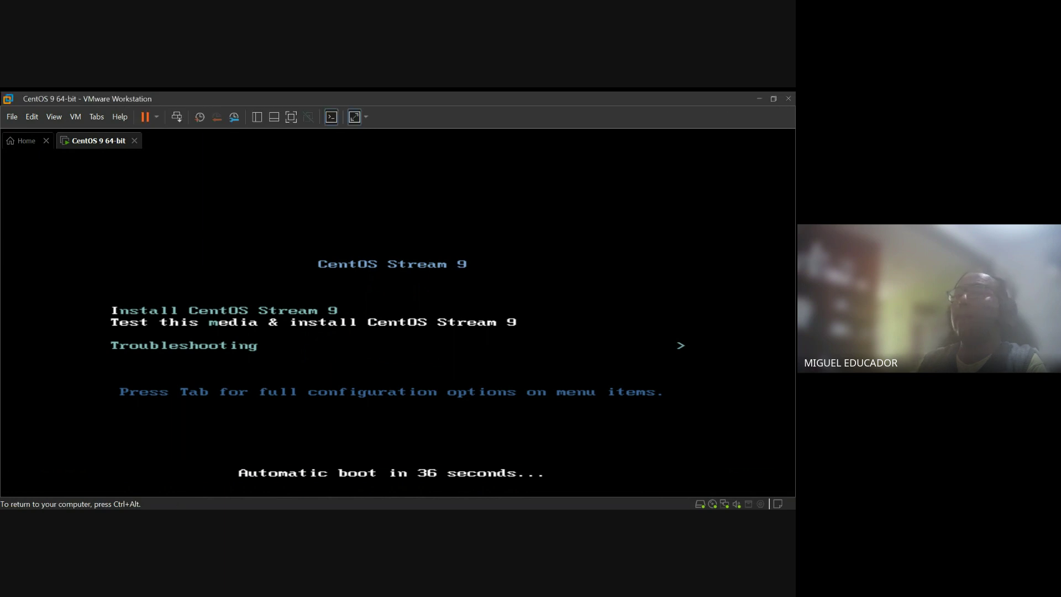
{"action": "key", "text": "Down"}
{"action": "key", "text": "Up"}
{"action": "key", "text": "Up"}
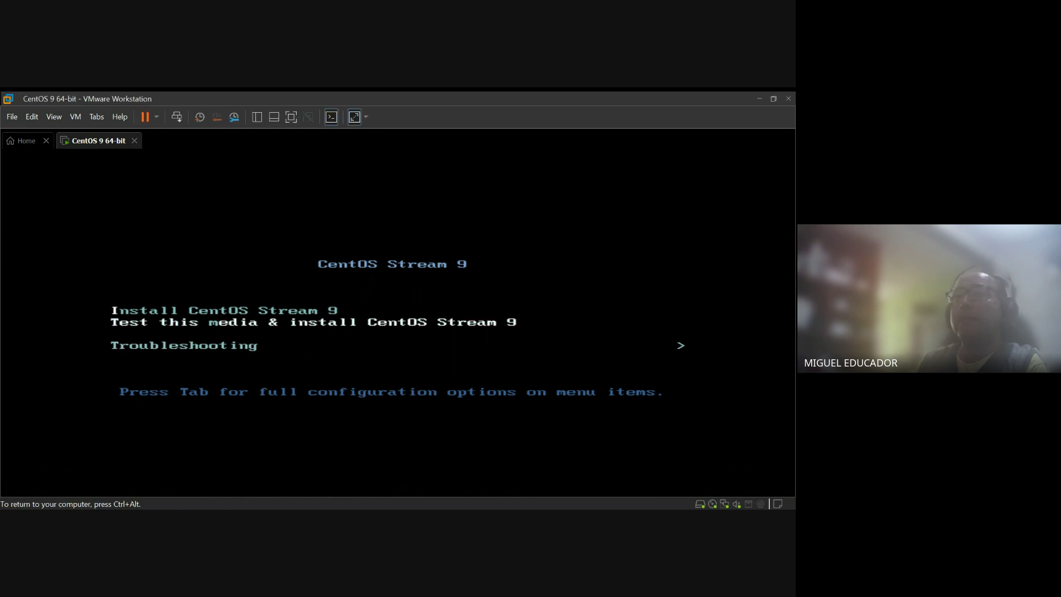
{"action": "key", "text": "Down"}
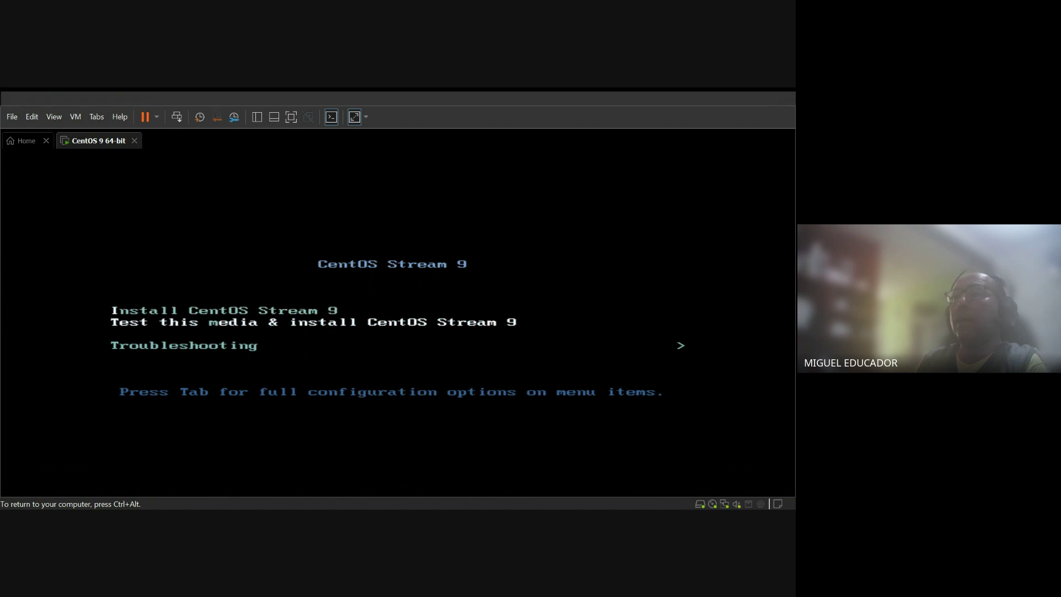
{"action": "key", "text": "Down"}
{"action": "key", "text": "Up"}
{"action": "key", "text": "Up"}
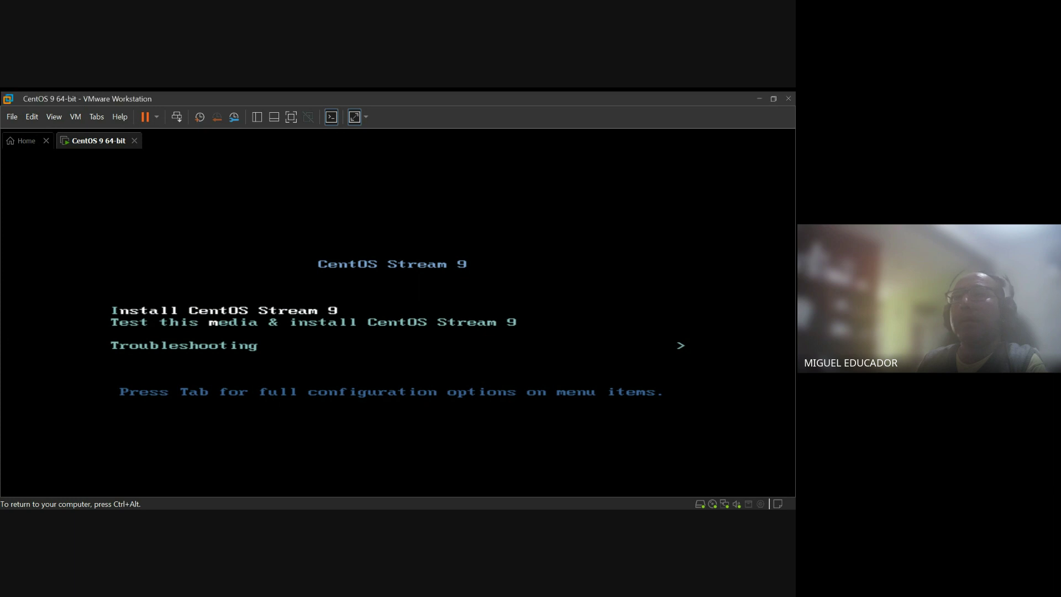
{"action": "key", "text": "Down"}
{"action": "key", "text": "Down"}
{"action": "key", "text": "Up"}
{"action": "key", "text": "Up"}
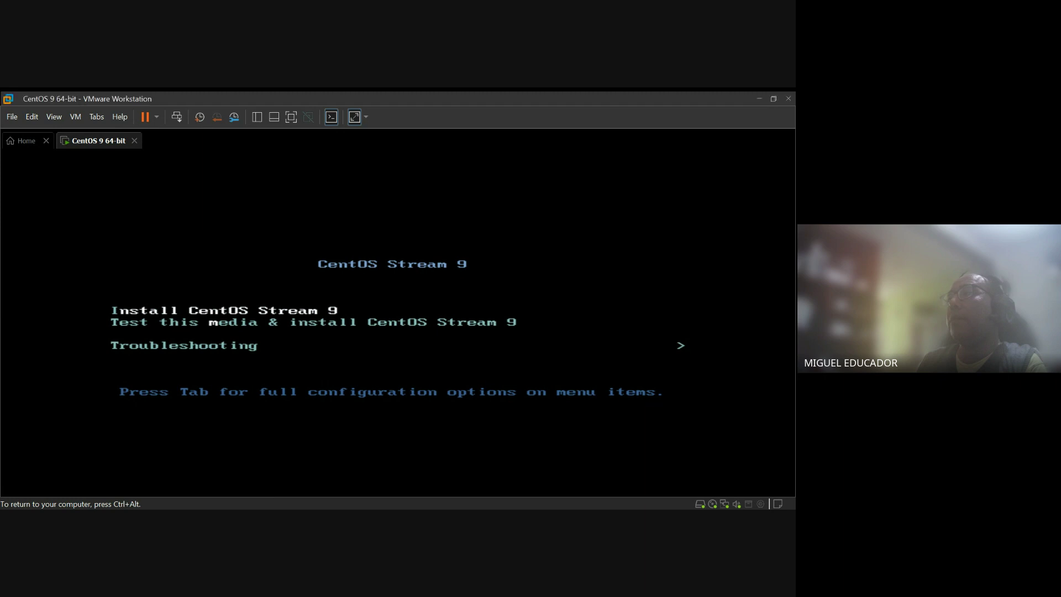
{"action": "key", "text": "Return"}
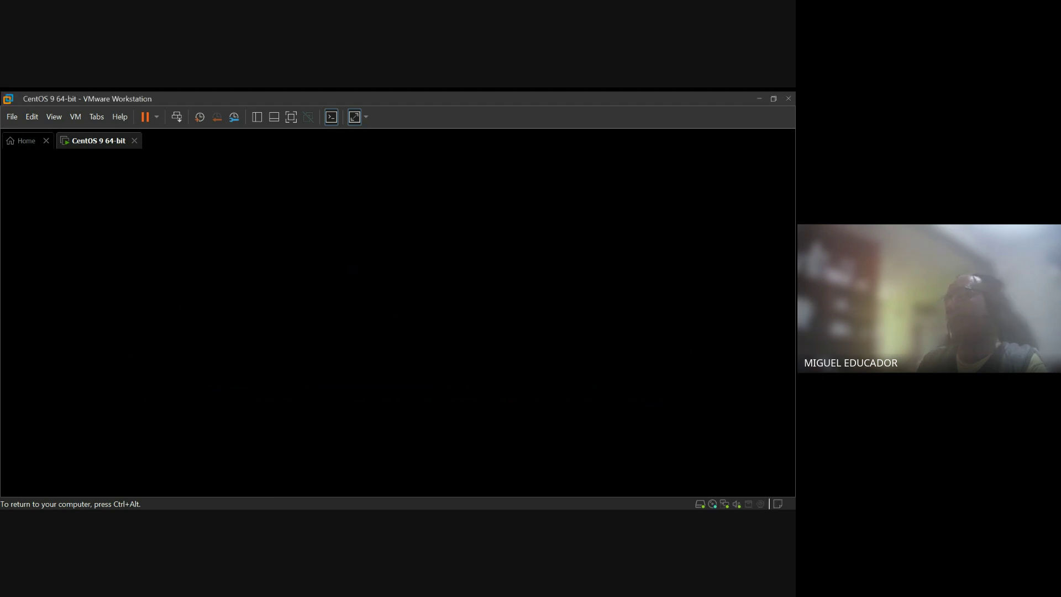
{"action": "key", "text": "ctrl+alt"}
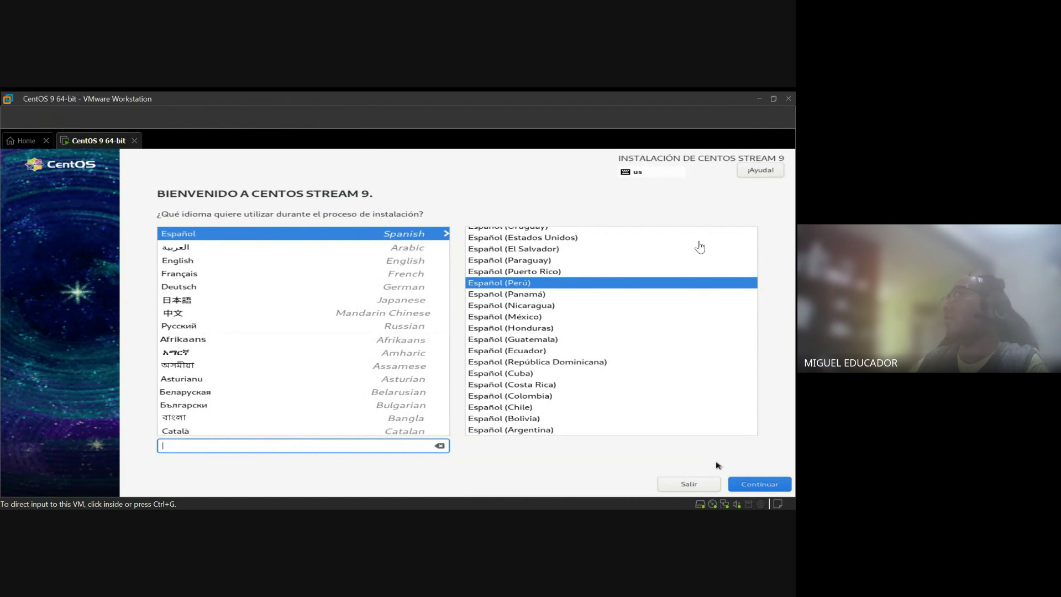
- Keep Español (Perú) selected and continue to the Resumen de la instalación screen
{"action": "left_click", "coordinate": [718, 466]}
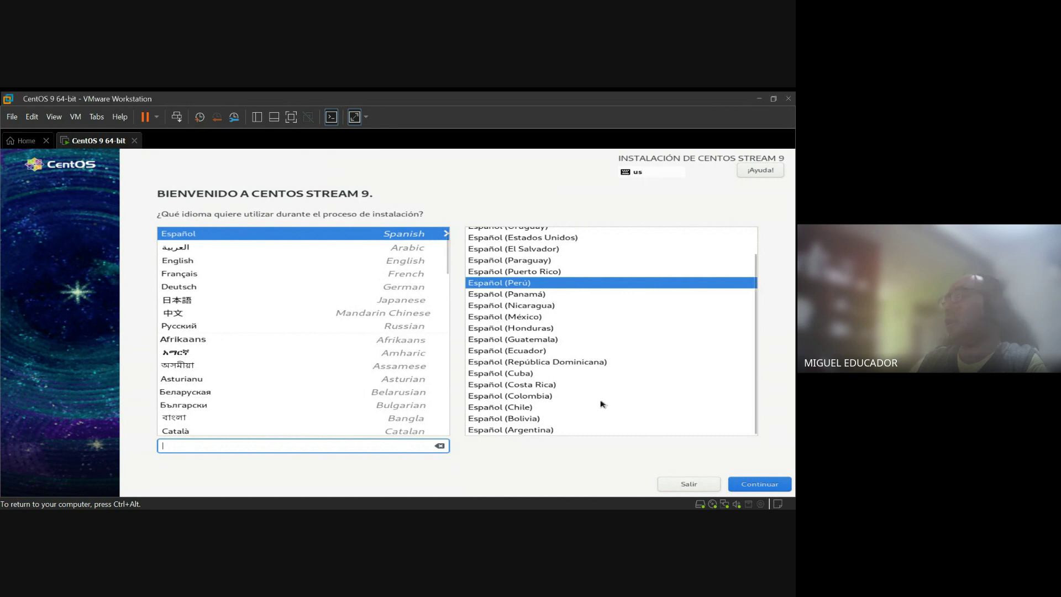
{"action": "left_click", "coordinate": [754, 485]}
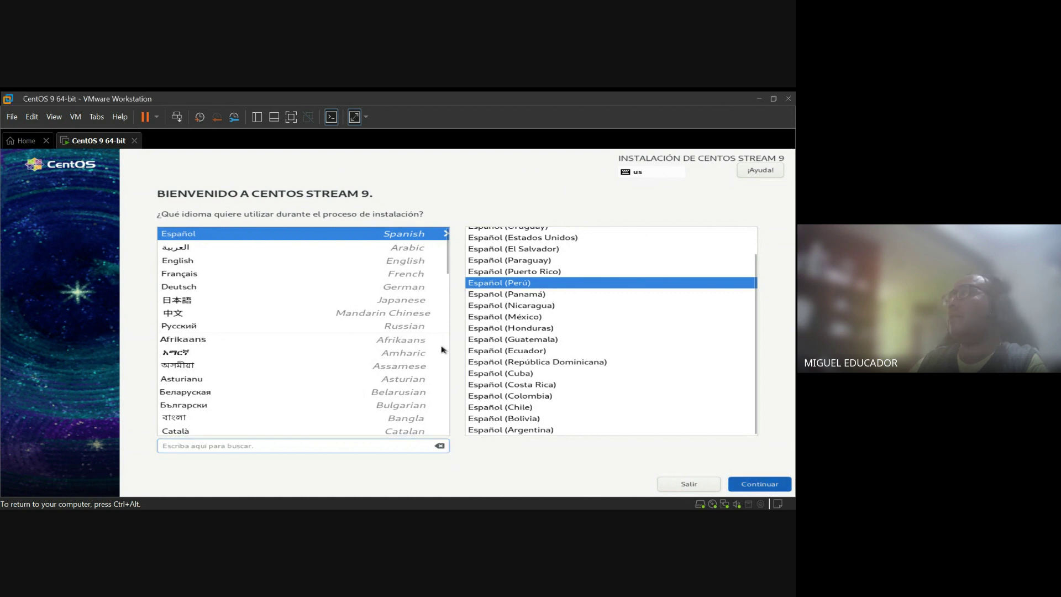
{"action": "left_click", "coordinate": [760, 486]}
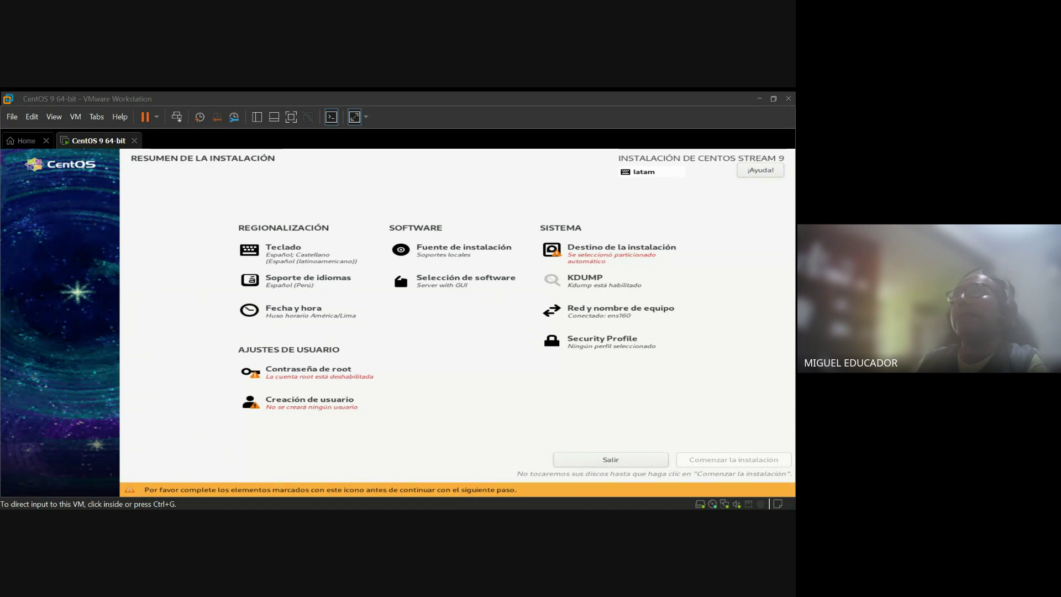
{"action": "left_click", "coordinate": [297, 250]}
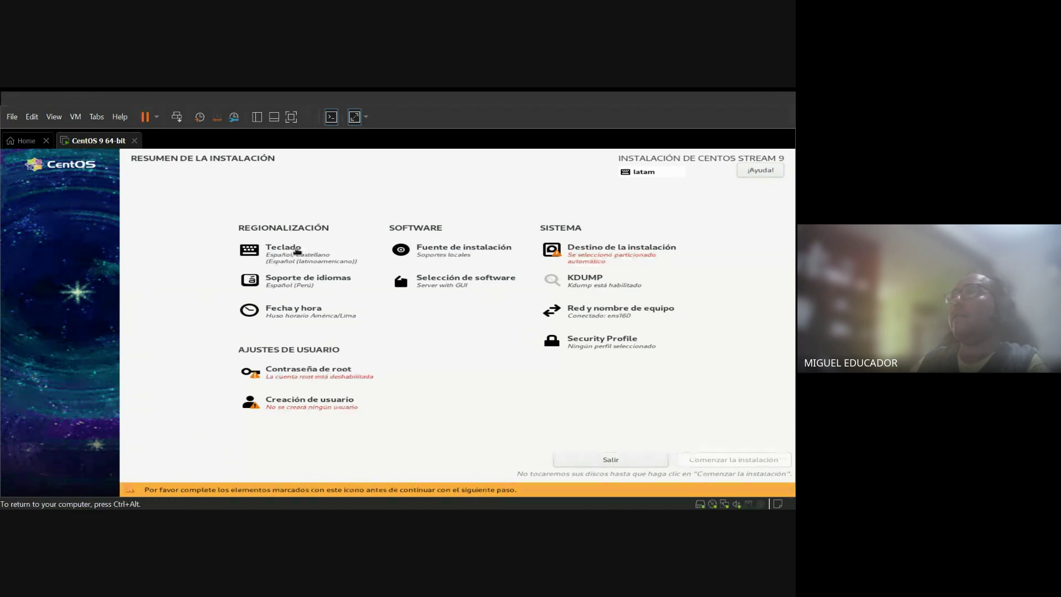
{"action": "left_click", "coordinate": [297, 249]}
{"action": "left_click", "coordinate": [206, 219]}
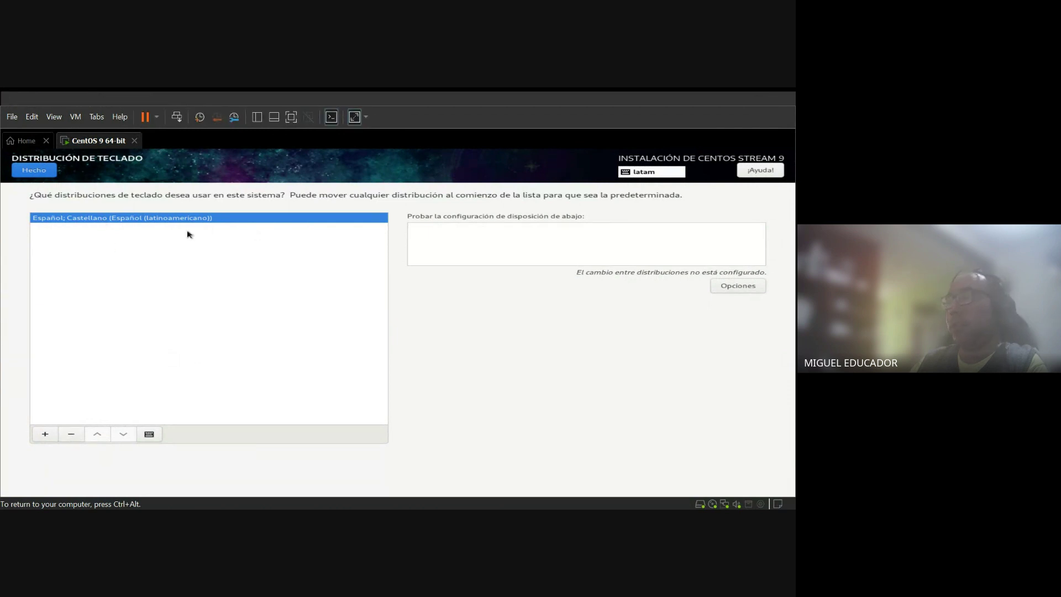
{"action": "key", "text": "ctrl+alt"}
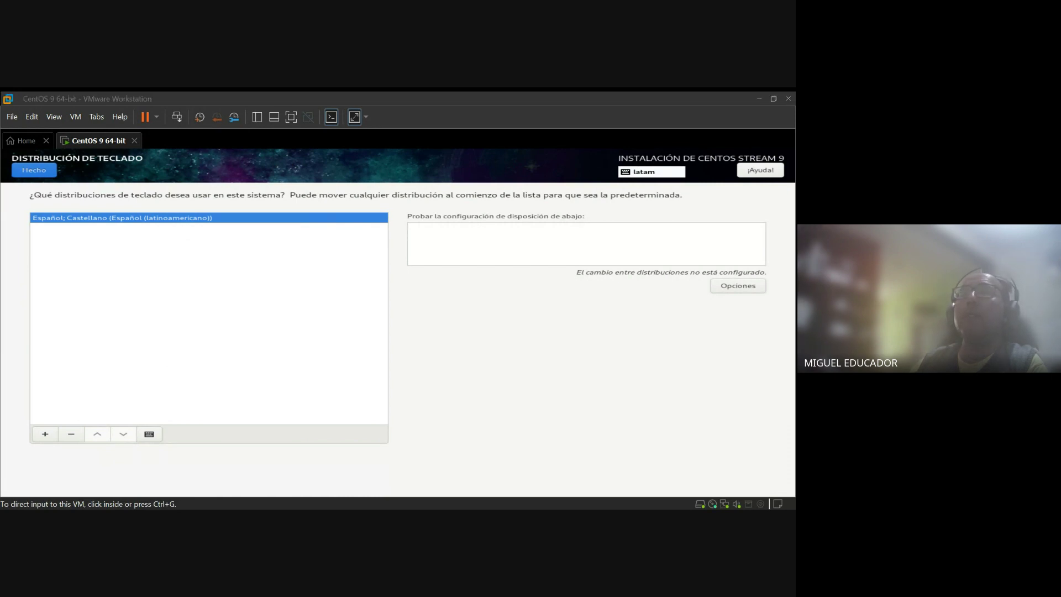
{"action": "left_click", "coordinate": [574, 230]}
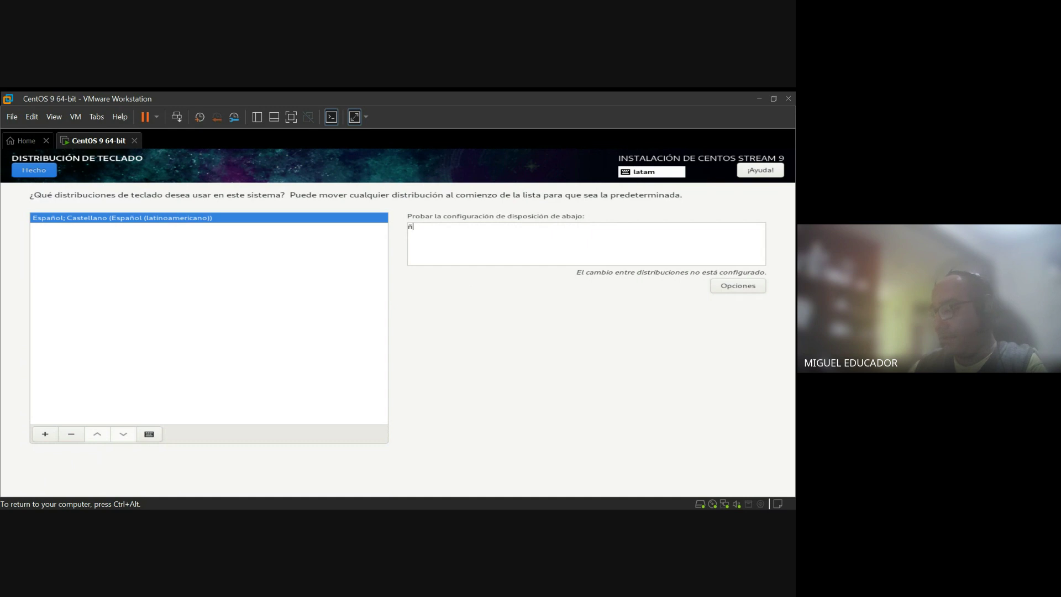
{"action": "type", "text": "ó'"}
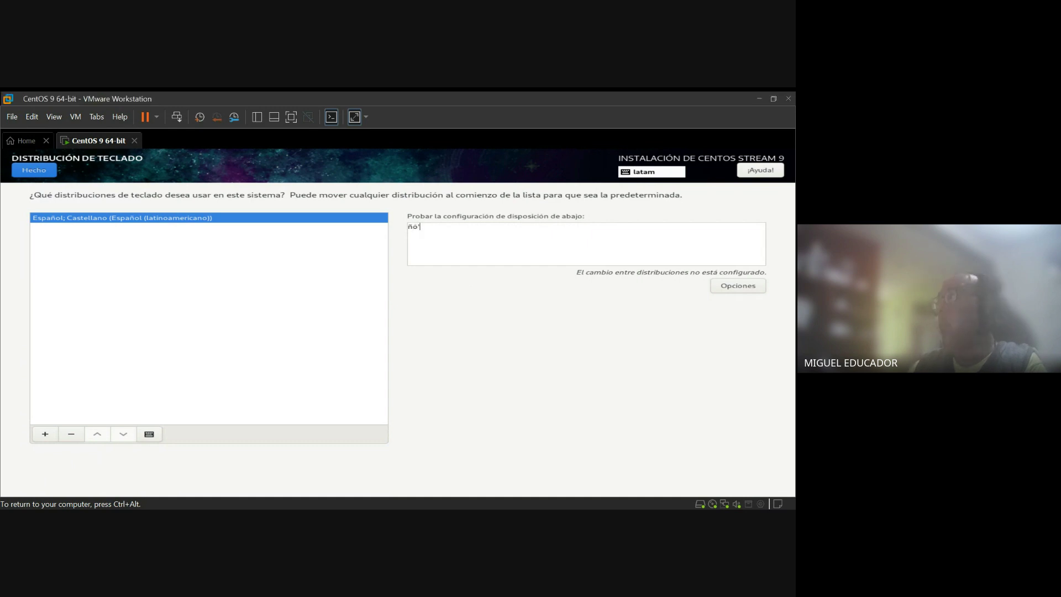
{"action": "type", "text": "'"}
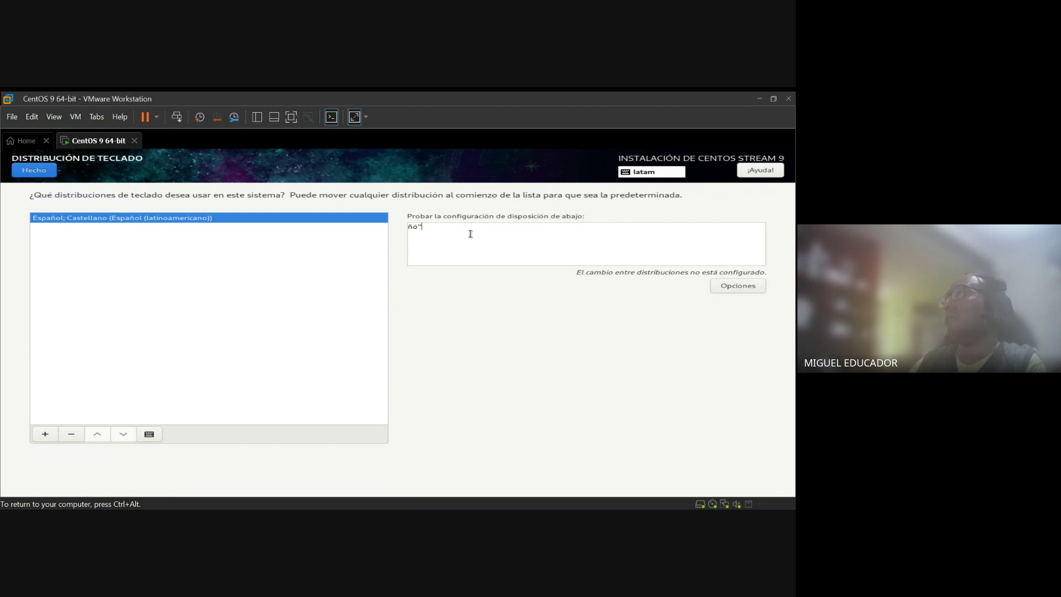
{"action": "key", "text": "ctrl+alt"}
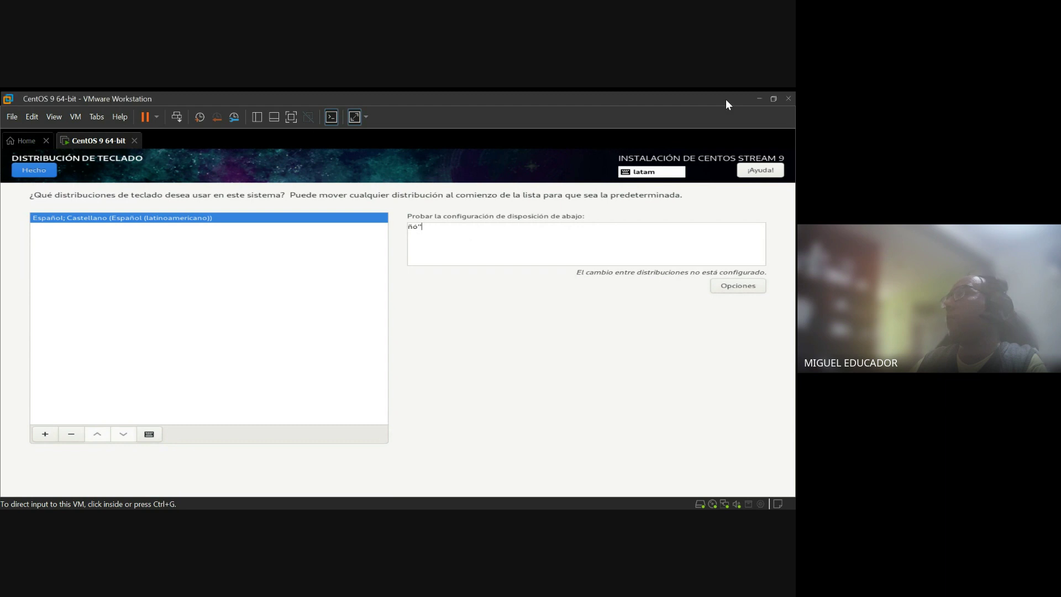
{"action": "left_click", "coordinate": [474, 202]}
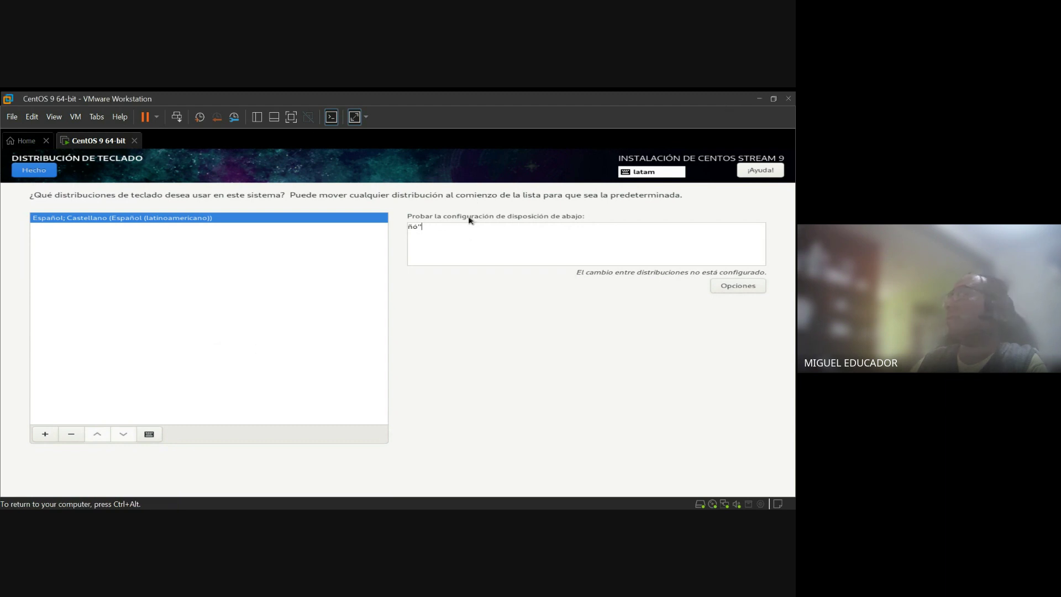
{"action": "left_click", "coordinate": [34, 170]}
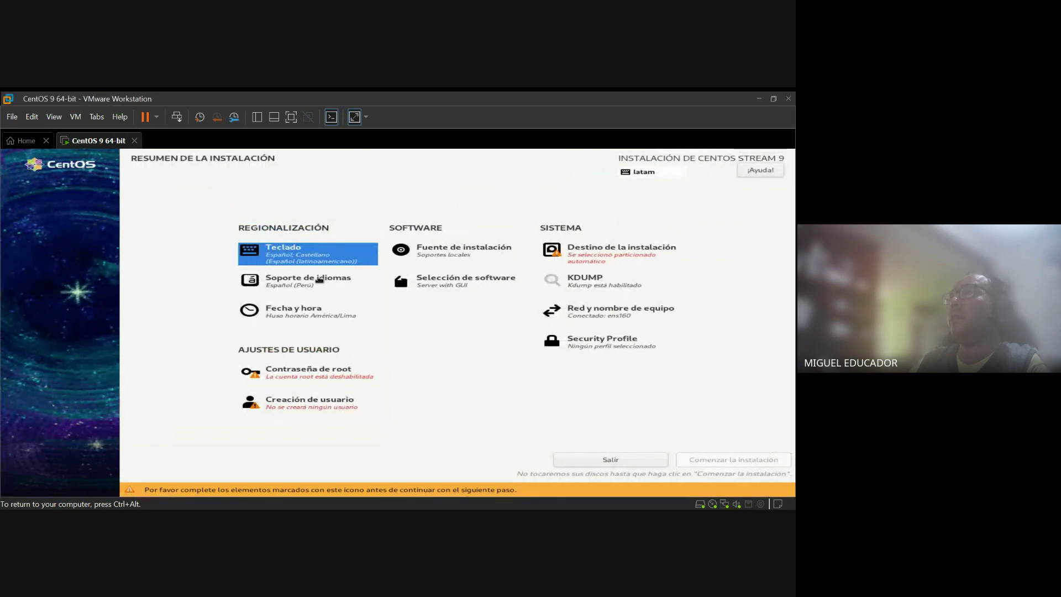
- Confirm the América/Lima time zone in Fecha y hora, then go to Destino de la instalación
{"action": "left_click", "coordinate": [306, 320]}
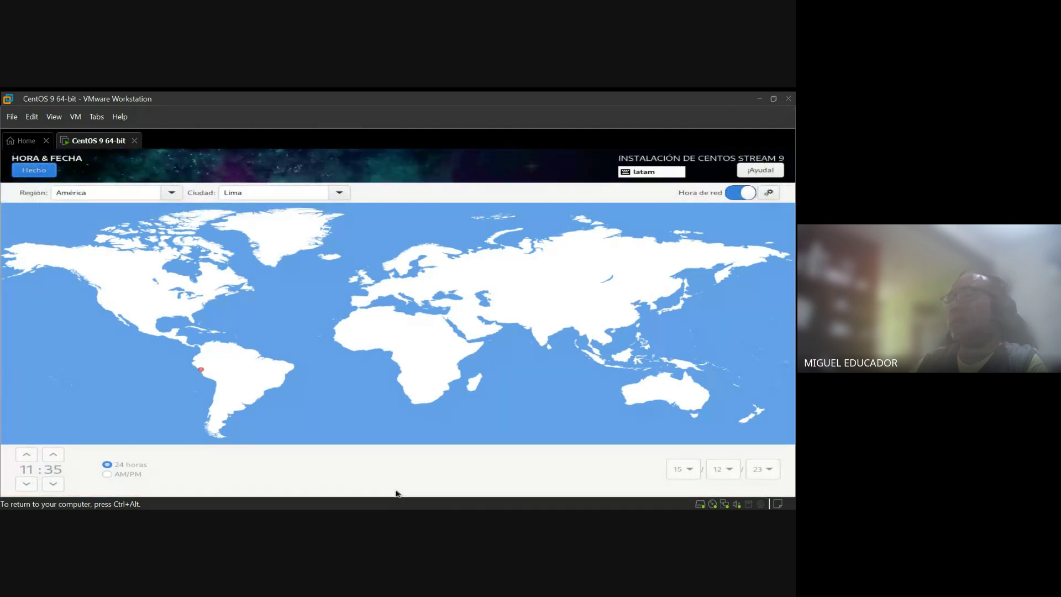
{"action": "key", "text": "ctrl+alt"}
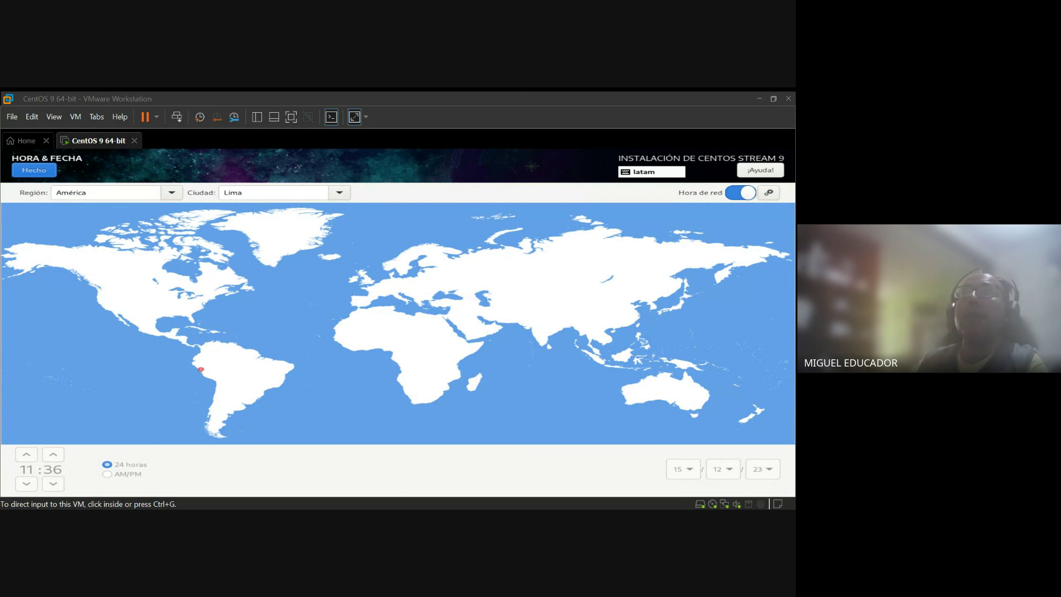
{"action": "left_click", "coordinate": [727, 97]}
{"action": "left_click", "coordinate": [379, 254]}
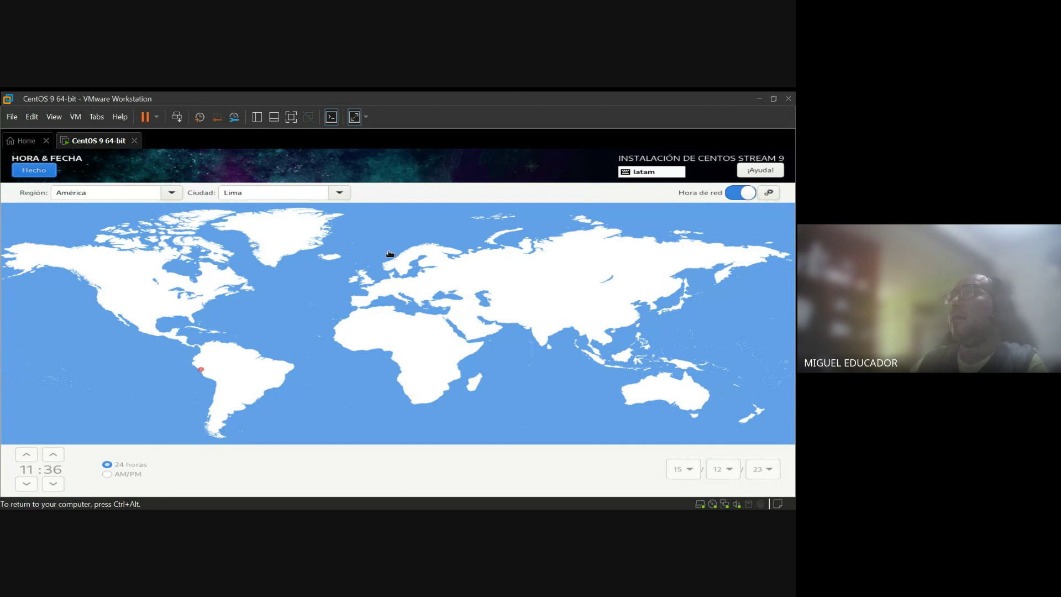
{"action": "left_click", "coordinate": [47, 173]}
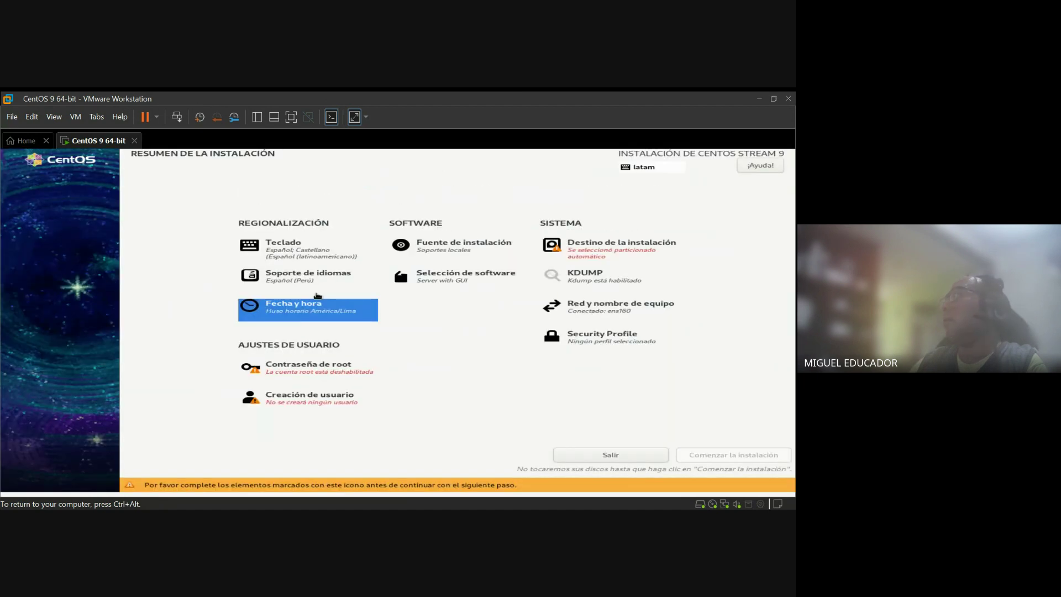
{"action": "left_click", "coordinate": [649, 254]}
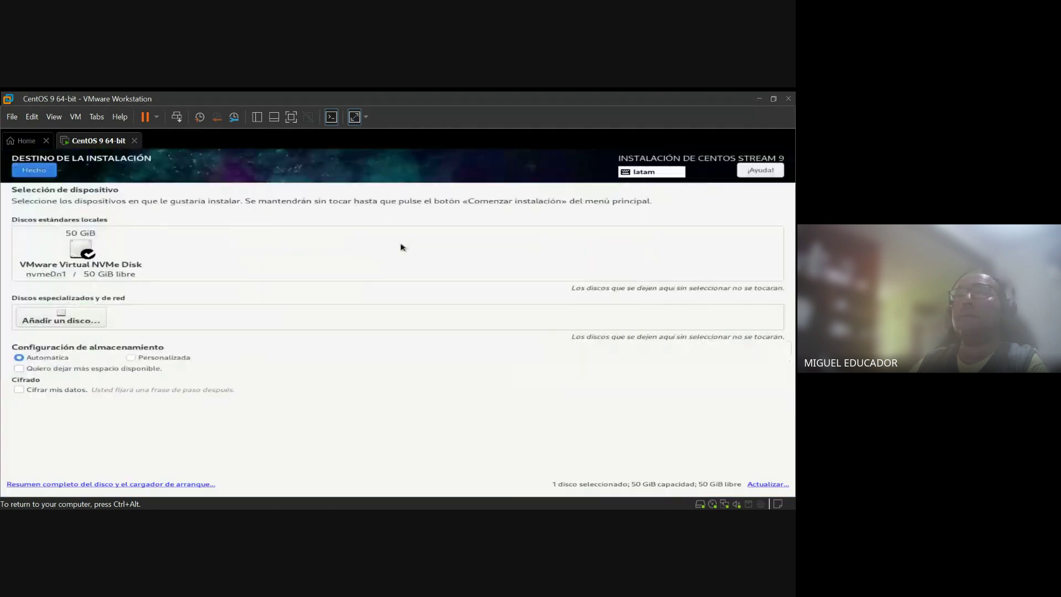
- Keep the 50 GiB NVMe disk selected with automatic partitioning and confirm the destination
{"action": "key", "text": "ctrl+alt"}
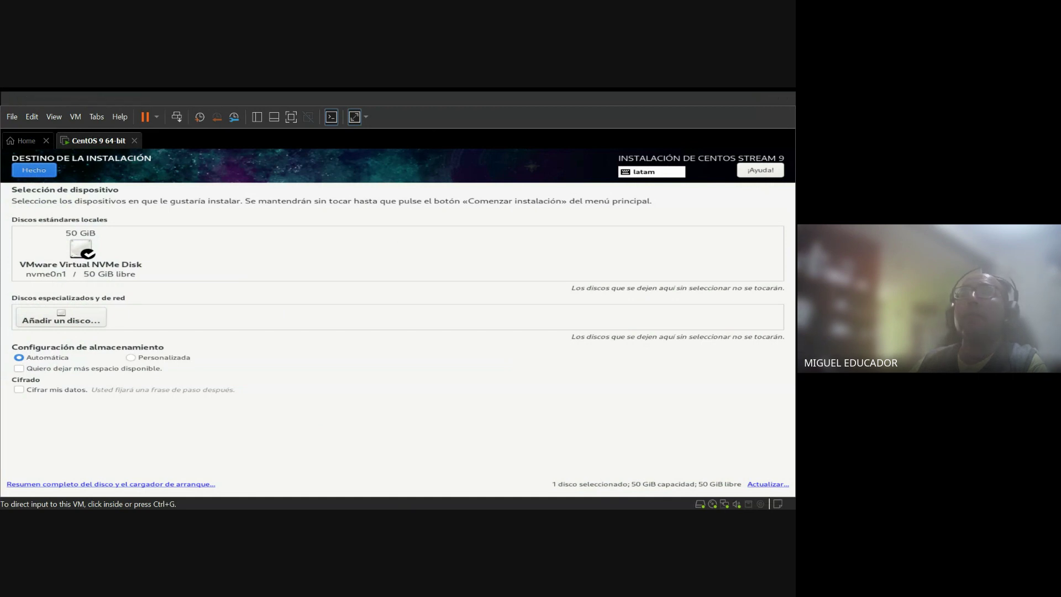
{"action": "left_click", "coordinate": [247, 232]}
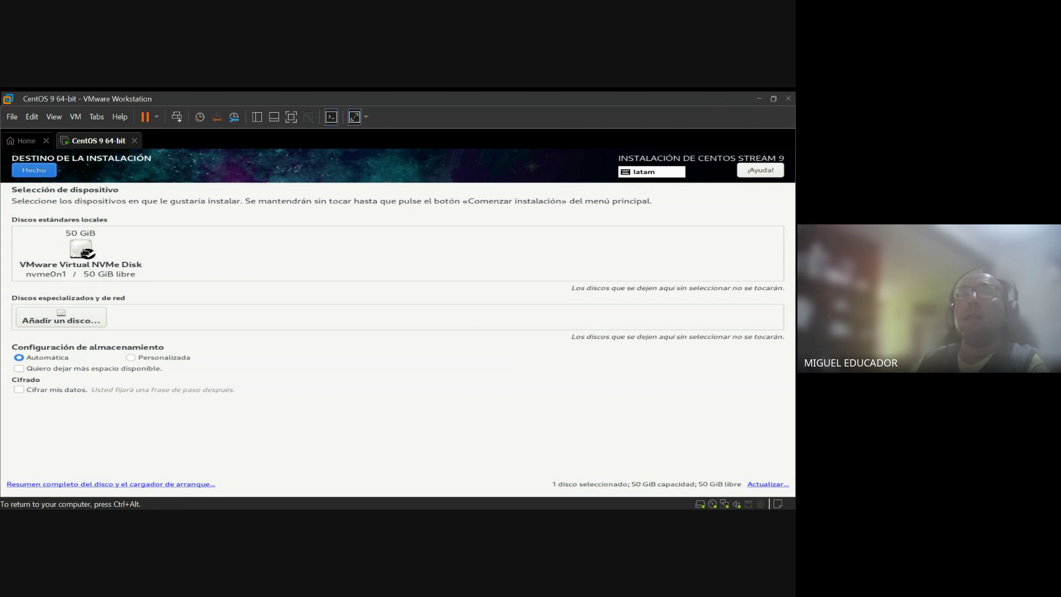
{"action": "left_click", "coordinate": [83, 248]}
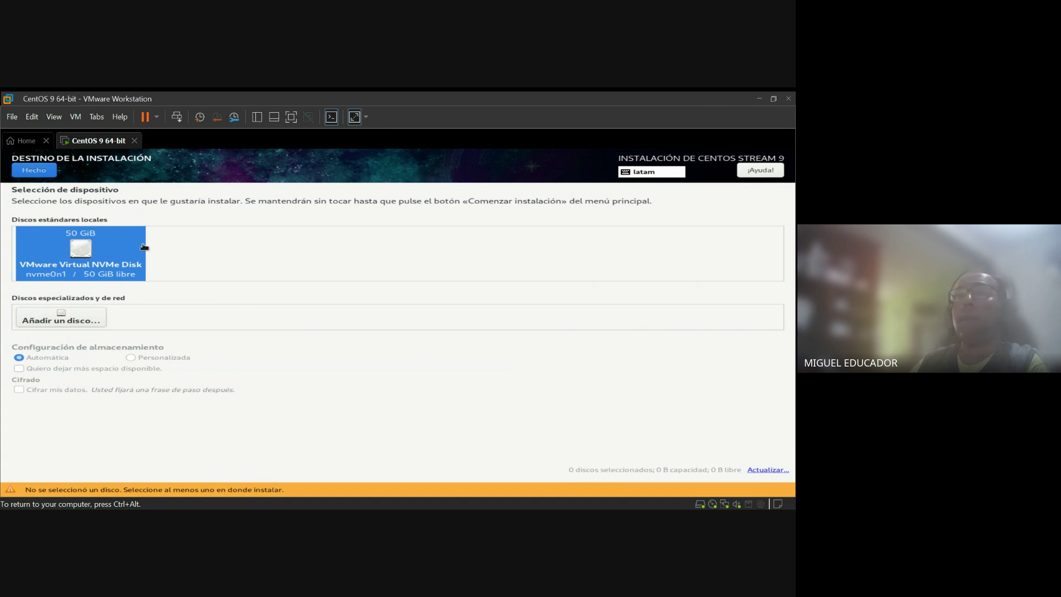
{"action": "left_click", "coordinate": [107, 246]}
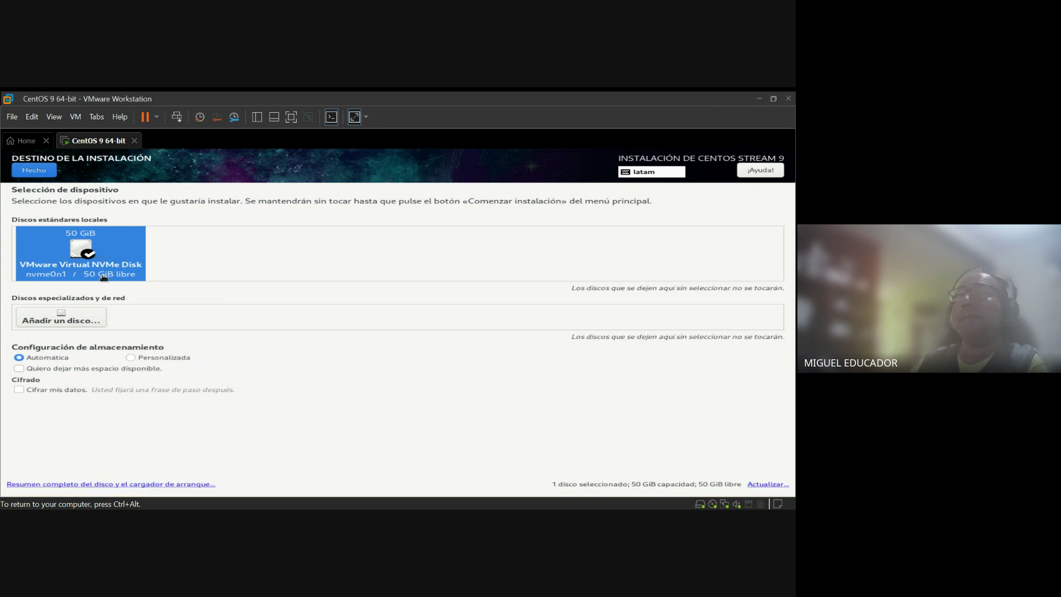
{"action": "key", "text": "ctrl+alt"}
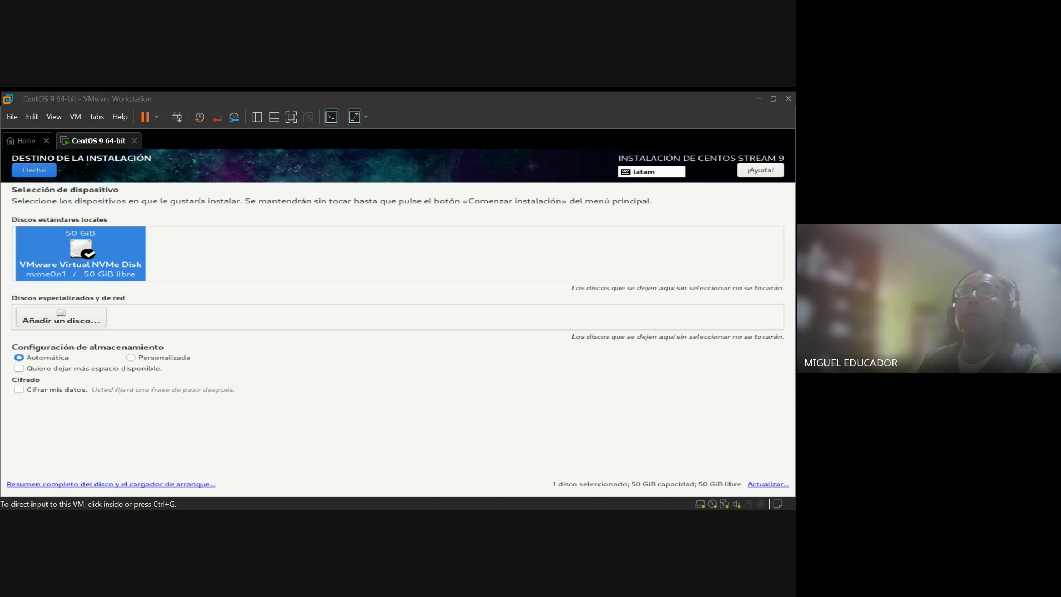
{"action": "left_click", "coordinate": [152, 180]}
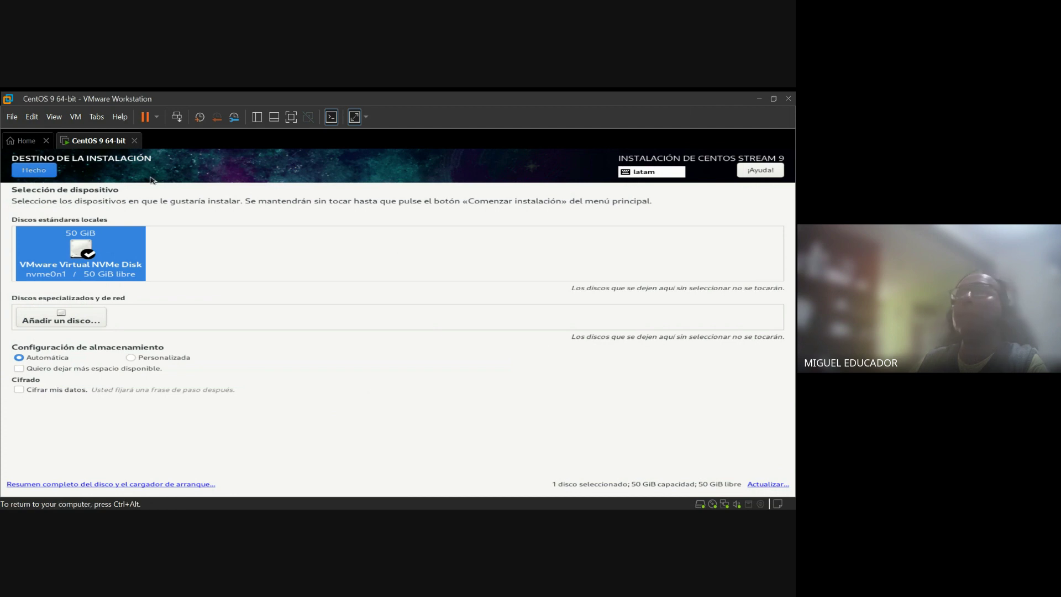
{"action": "left_click", "coordinate": [49, 174]}
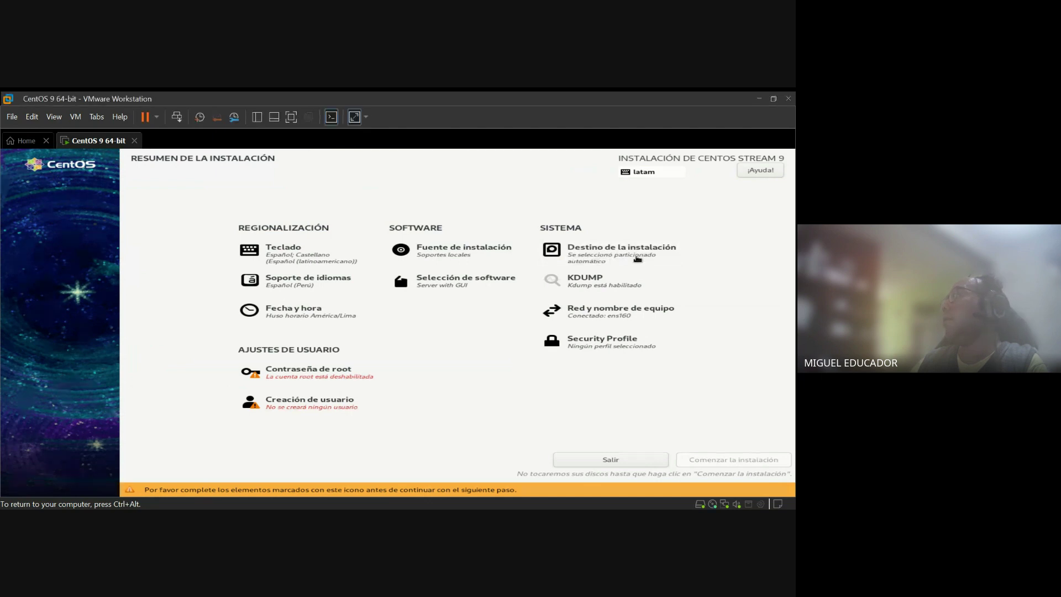
- Open the Contraseña de root screen in the CentOS installer
{"action": "key", "text": "ctrl+alt"}
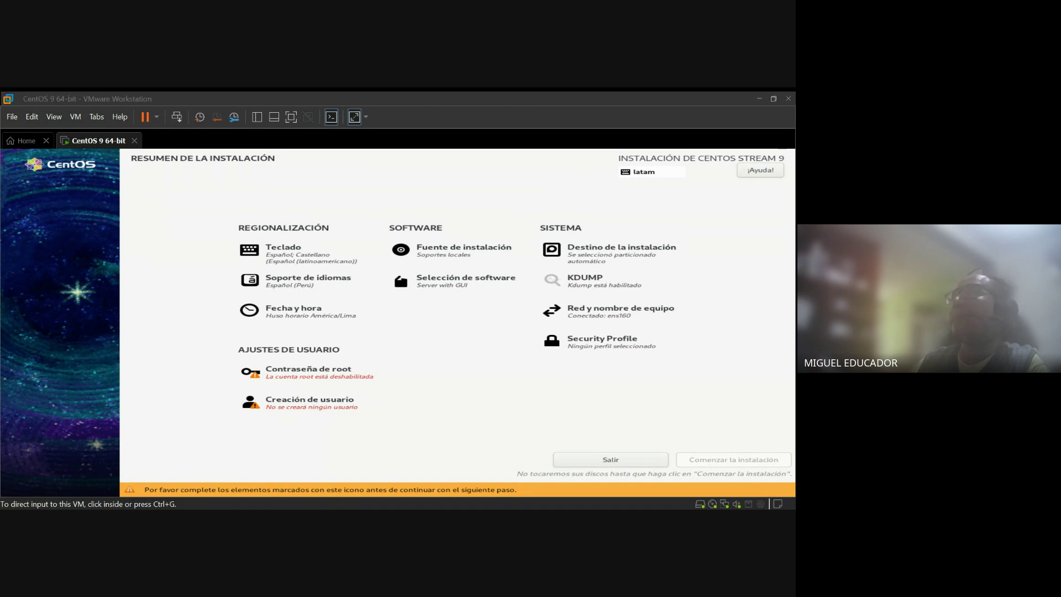
{"action": "left_click", "coordinate": [365, 235]}
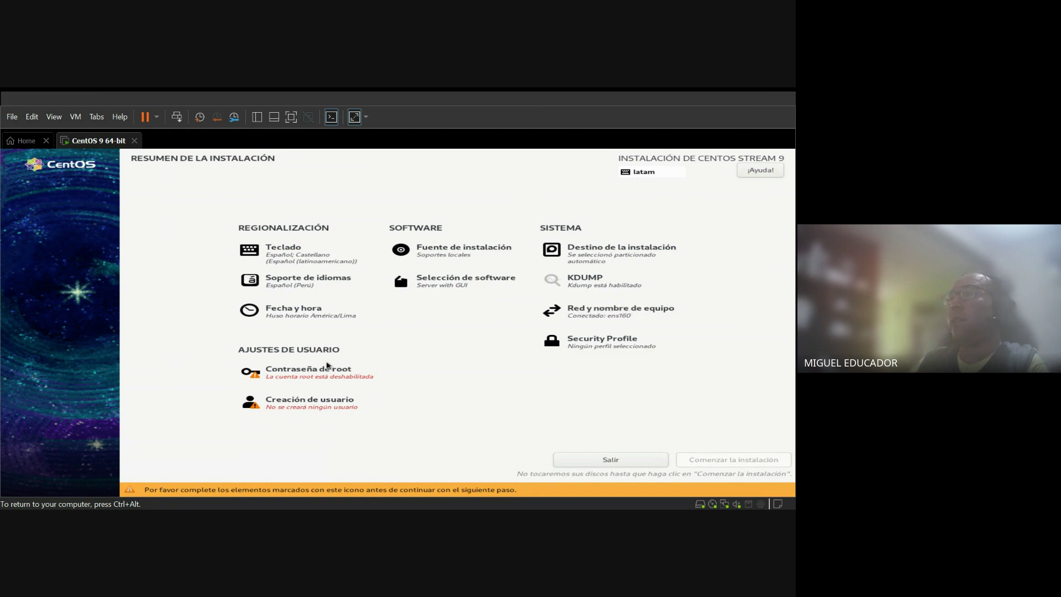
{"action": "left_click", "coordinate": [283, 373]}
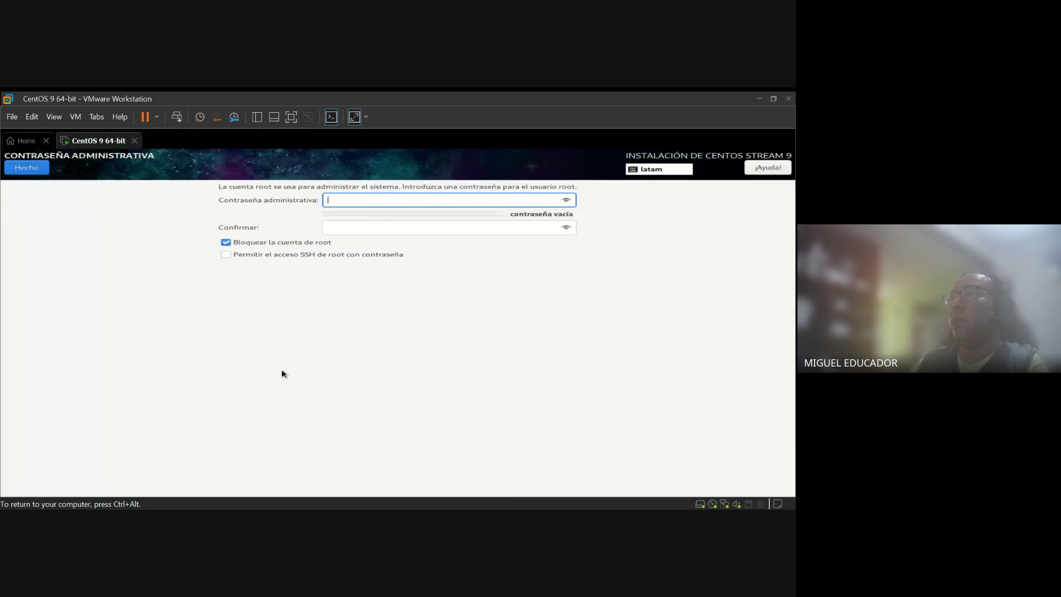
{"action": "key", "text": "ctrl+alt"}
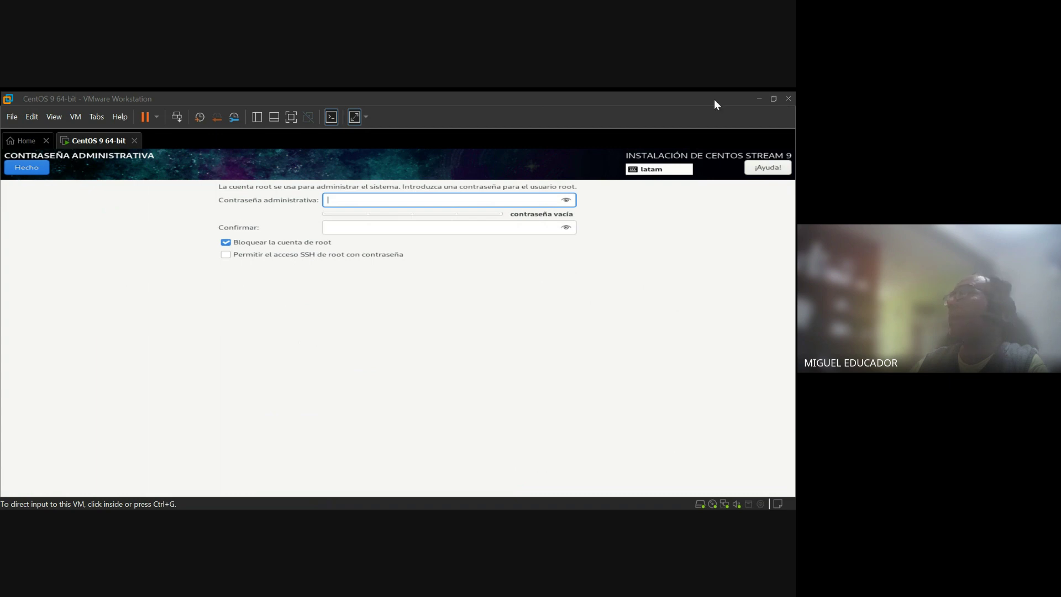
{"action": "left_click", "coordinate": [372, 222]}
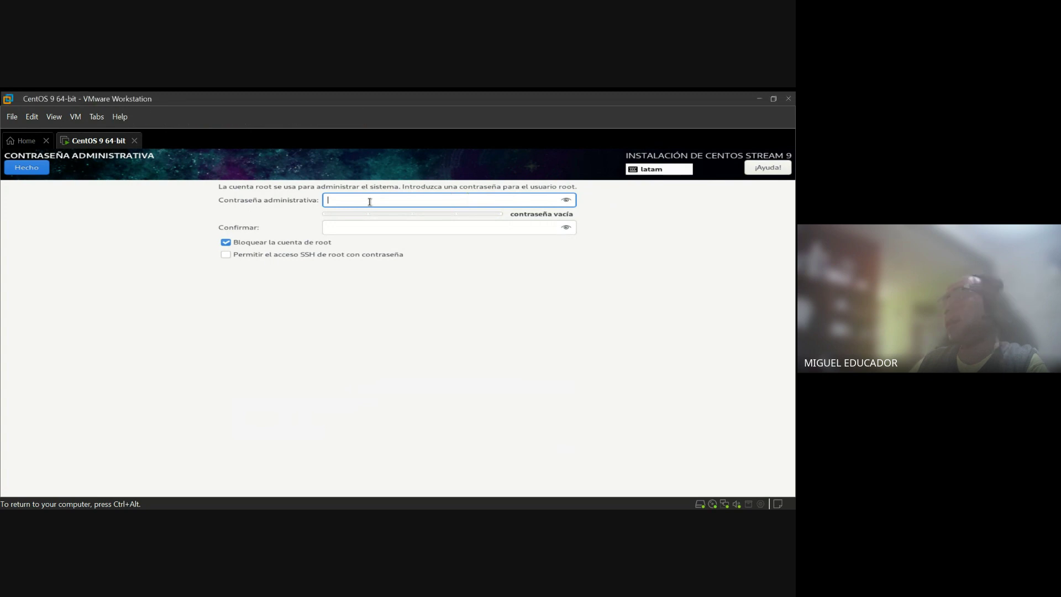
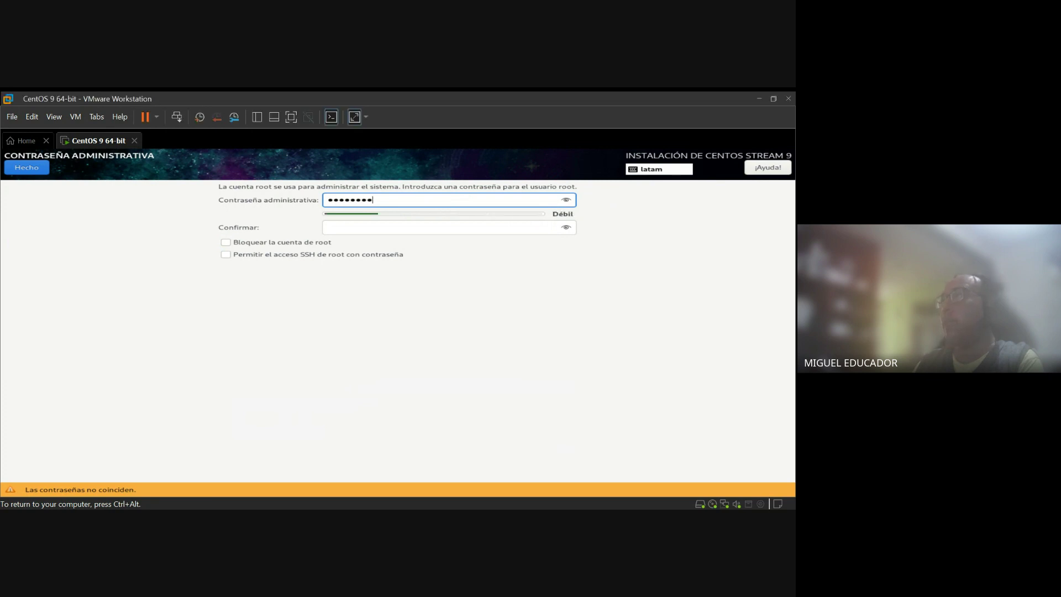
- Enter the root password in both fields and accept it with Hecho
{"action": "key", "text": "Tab"}
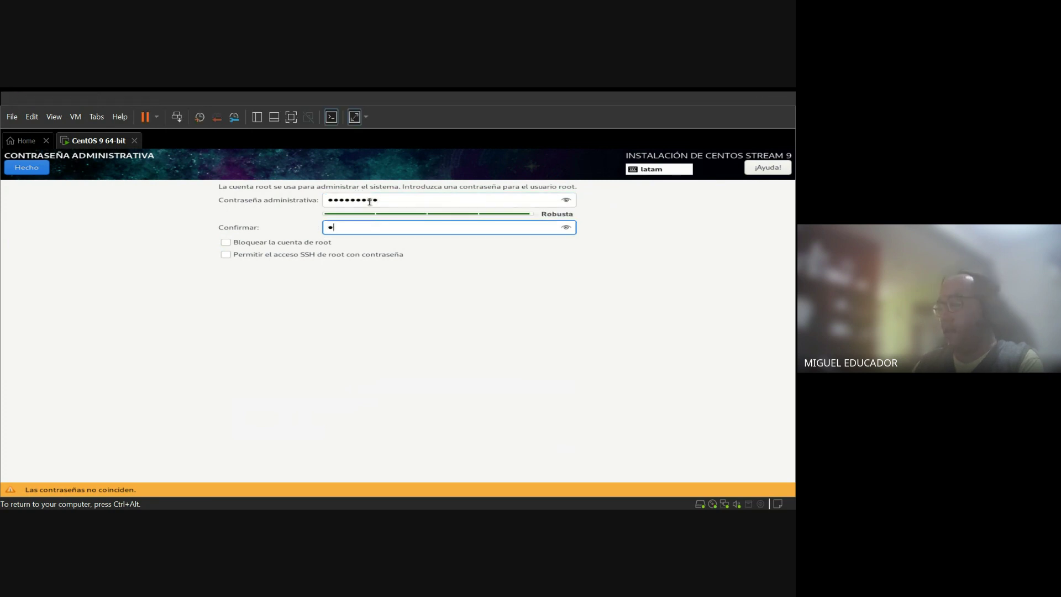
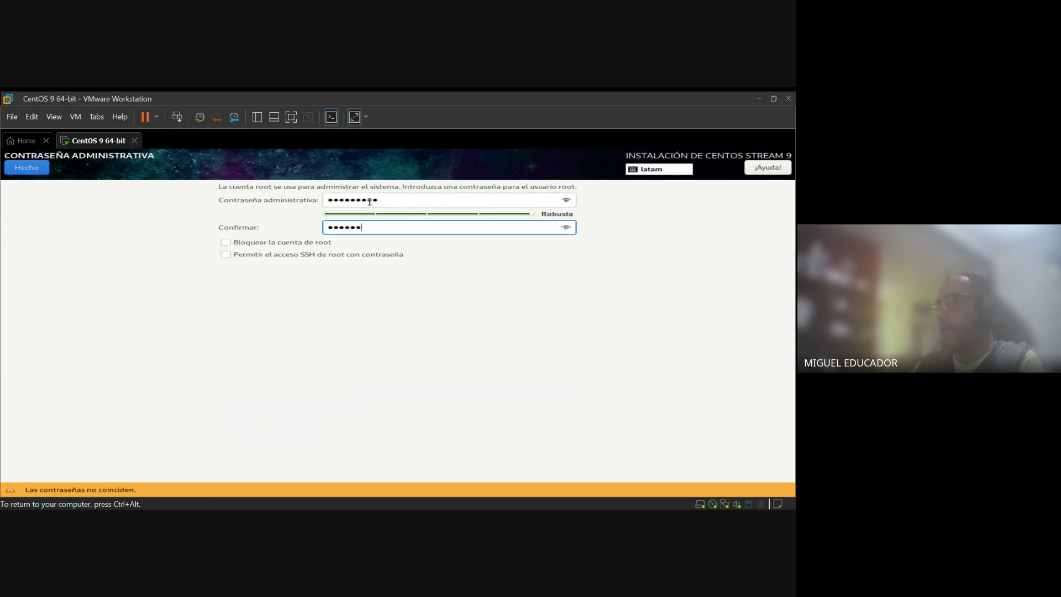
{"action": "key", "text": "ctrl+alt"}
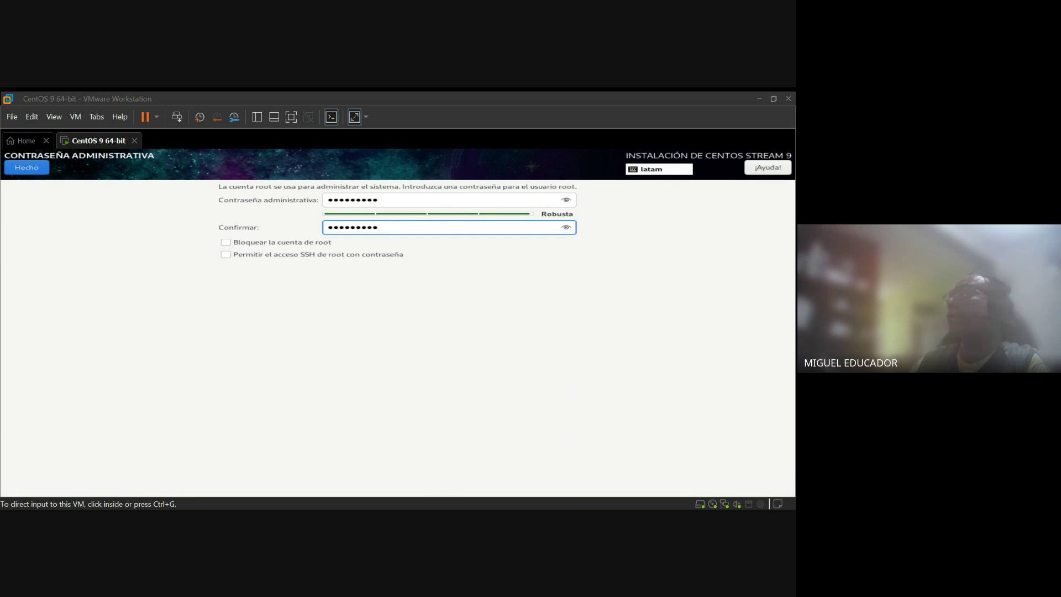
{"action": "left_click", "coordinate": [446, 253]}
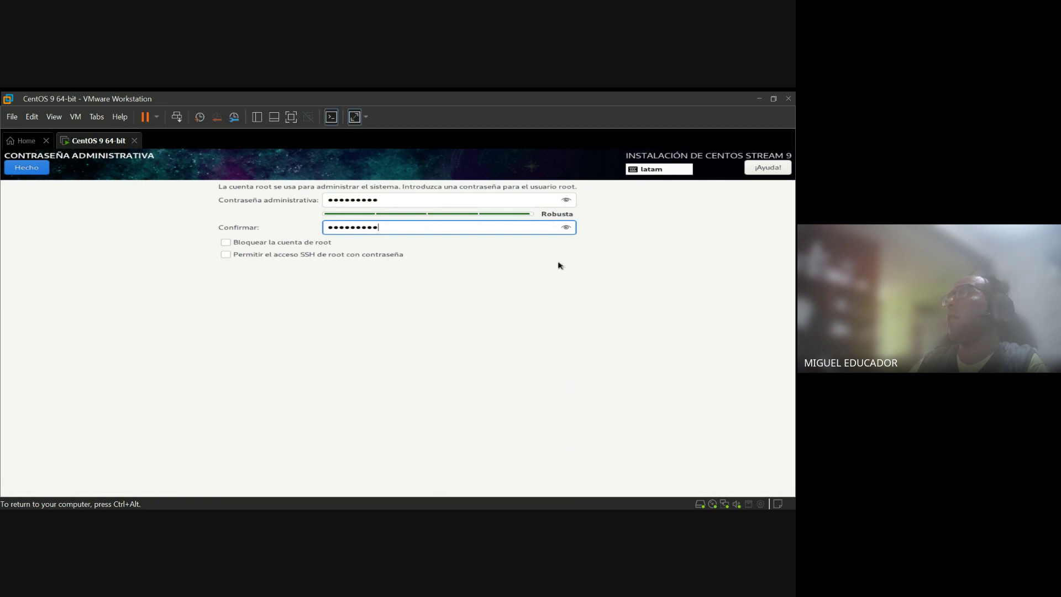
{"action": "left_click", "coordinate": [31, 168]}
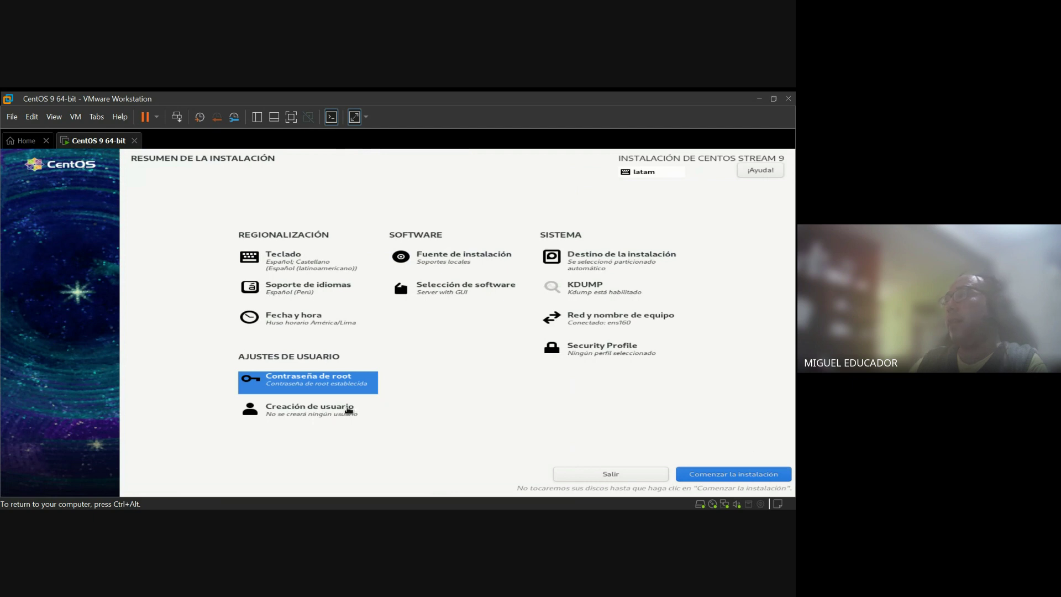
- Open Selección de software, where Server with GUI is the chosen base environment
{"action": "key", "text": "ctrl+alt"}
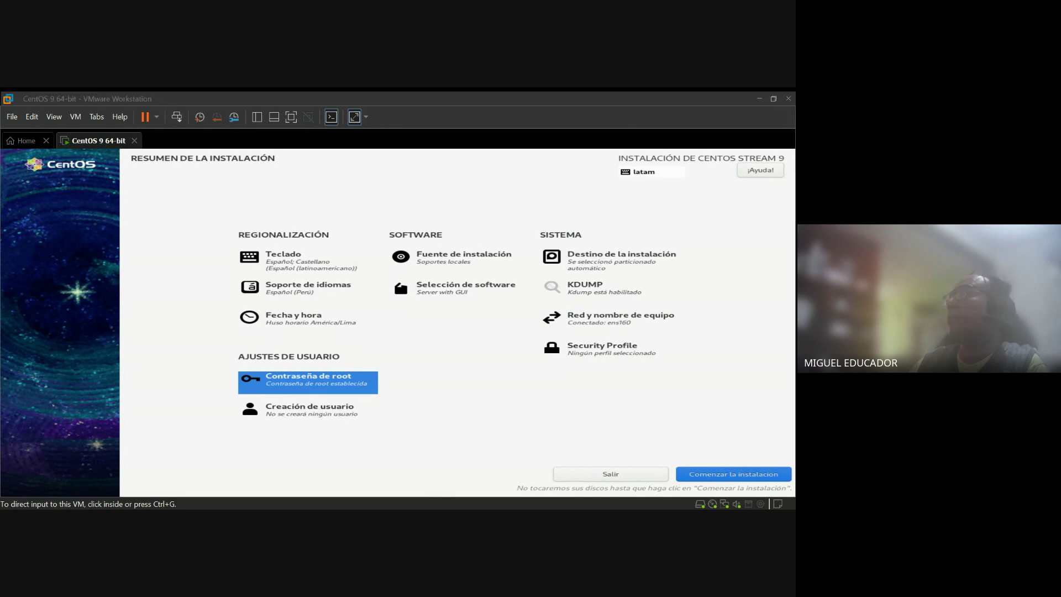
{"action": "key", "text": "ctrl+g"}
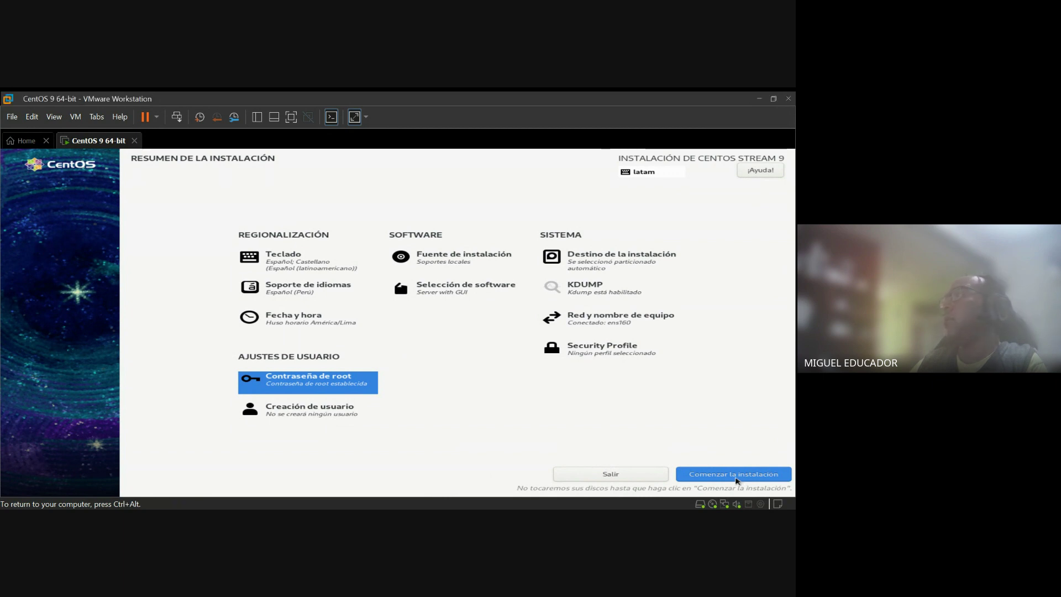
{"action": "left_click", "coordinate": [481, 295]}
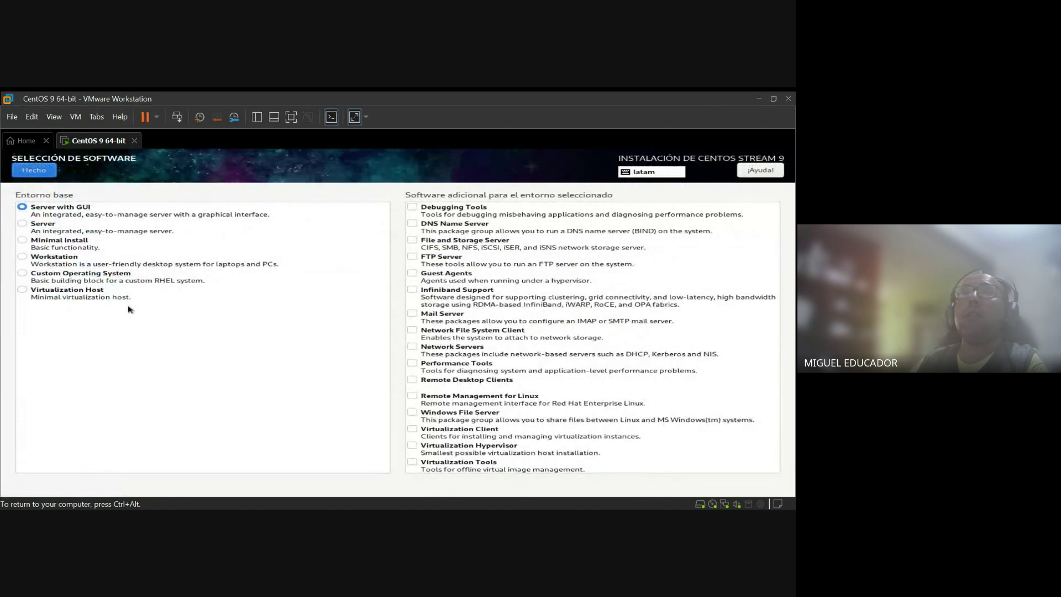
- Keep Server with GUI and open the Creación de usuario form
{"action": "left_click", "coordinate": [33, 171]}
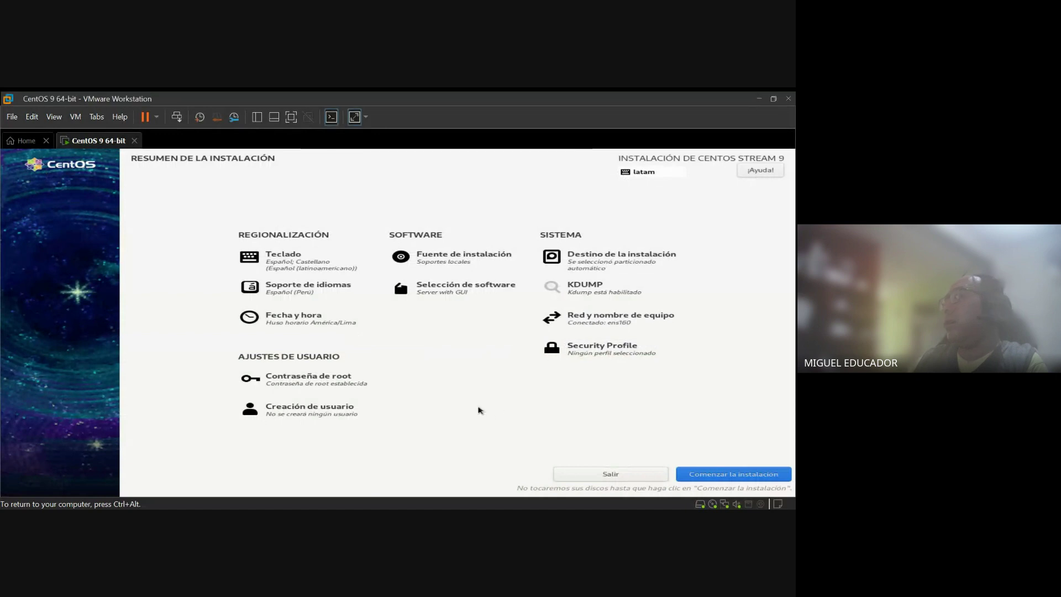
{"action": "left_click", "coordinate": [361, 414]}
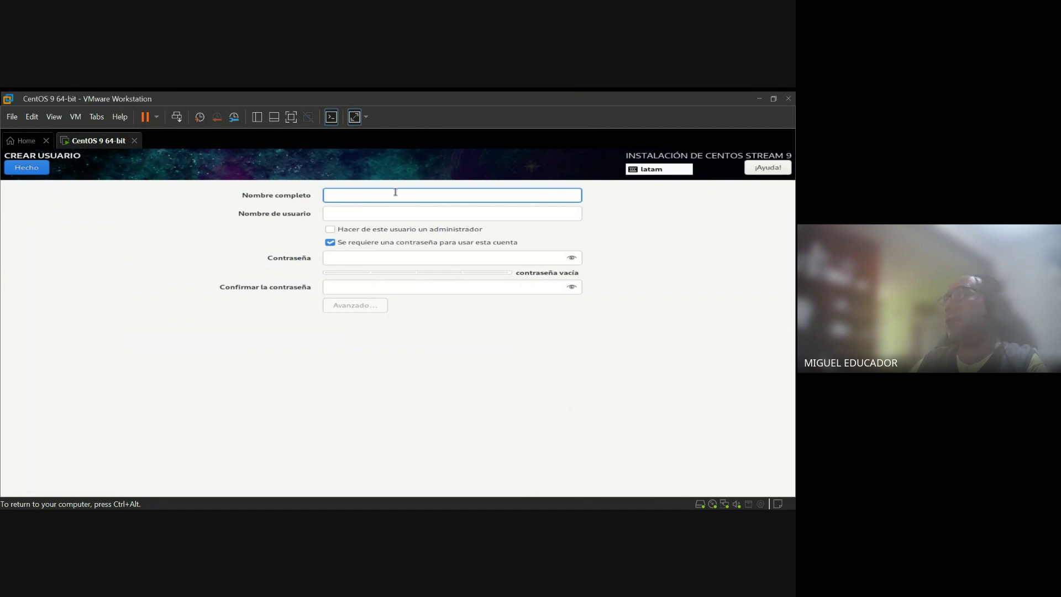
- Enter 'Centos_9' as the new user's full name, filling the username
{"action": "key", "text": "ctrl+alt"}
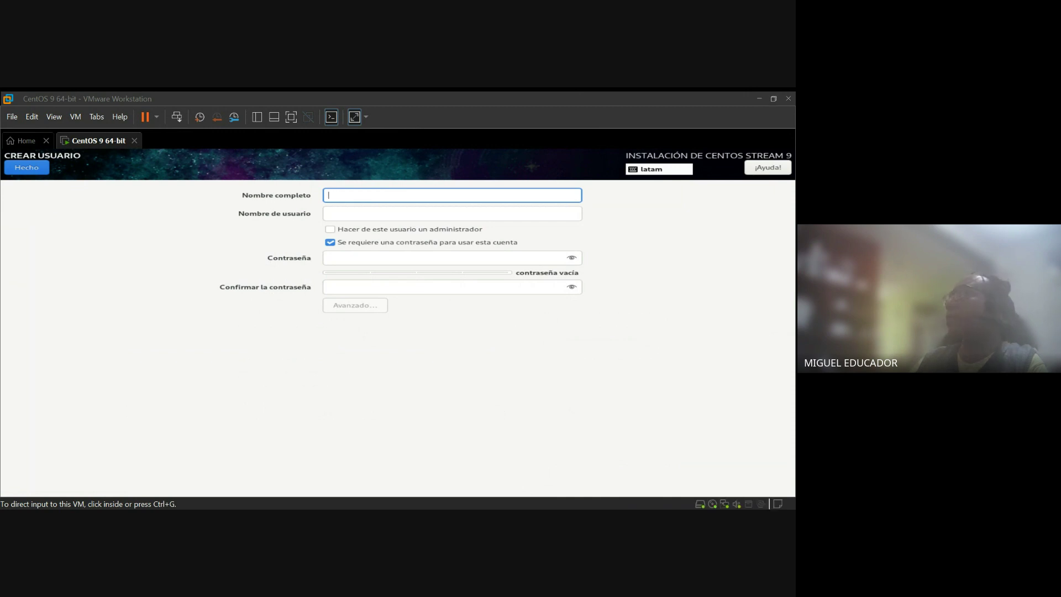
{"action": "left_click", "coordinate": [423, 234]}
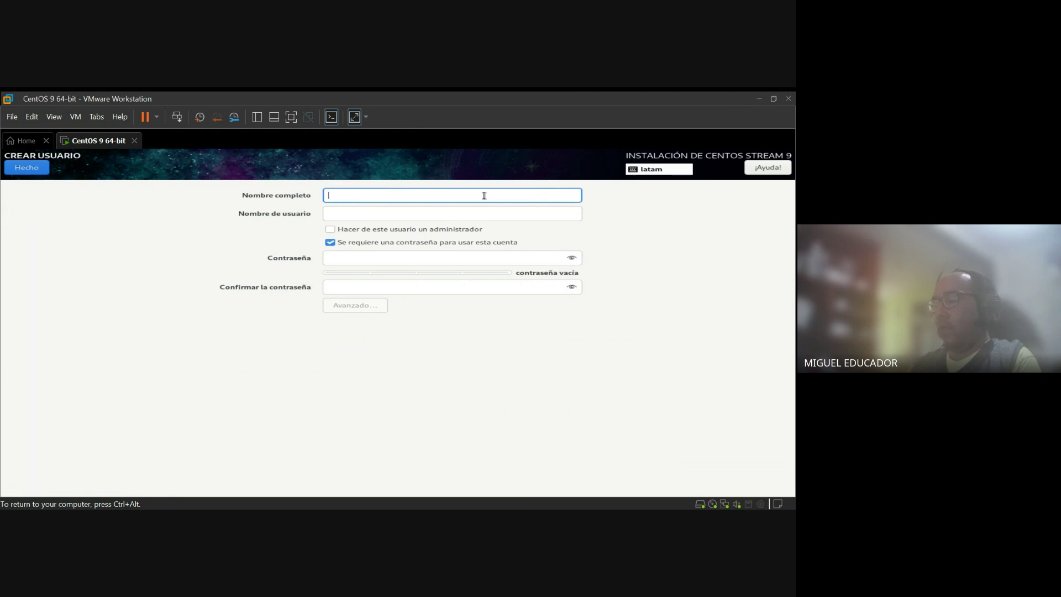
{"action": "type", "text": "Centos"}
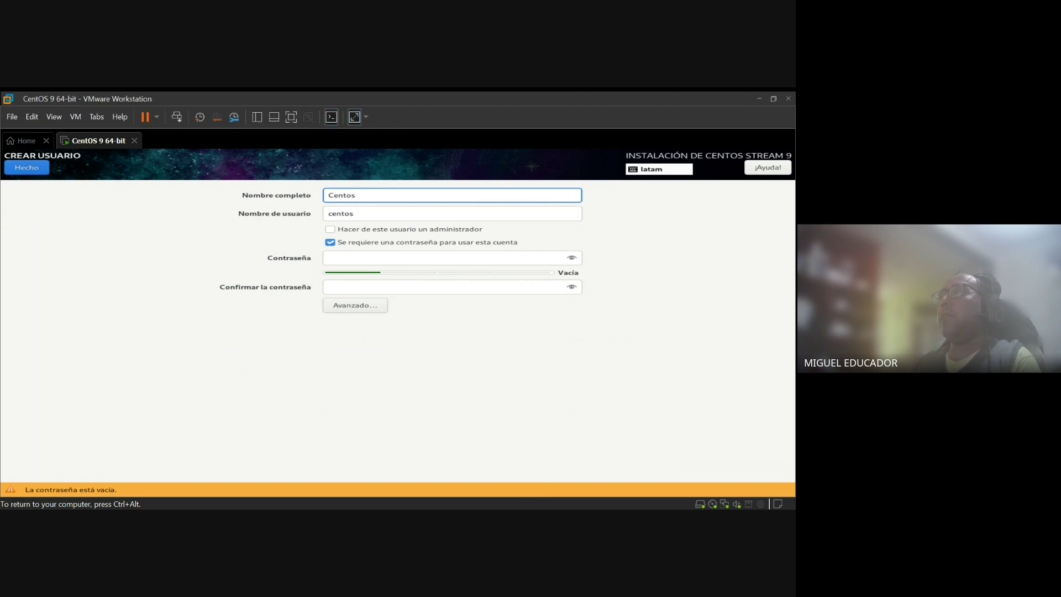
{"action": "type", "text": "_9"}
{"action": "key", "text": "Tab"}
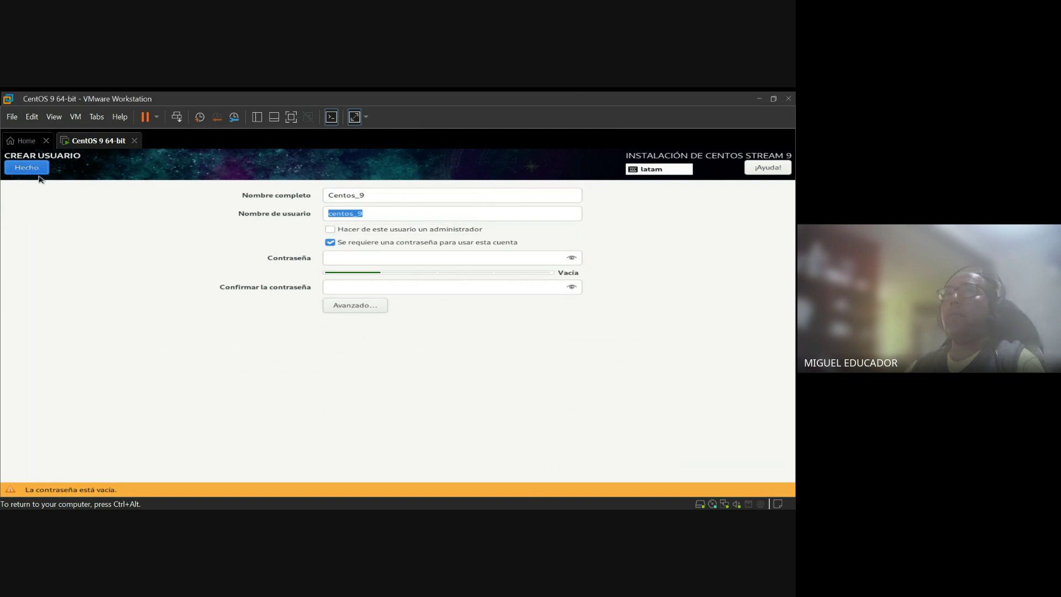
- Enter and confirm the user's password, then finish with Hecho
{"action": "left_click", "coordinate": [368, 261]}
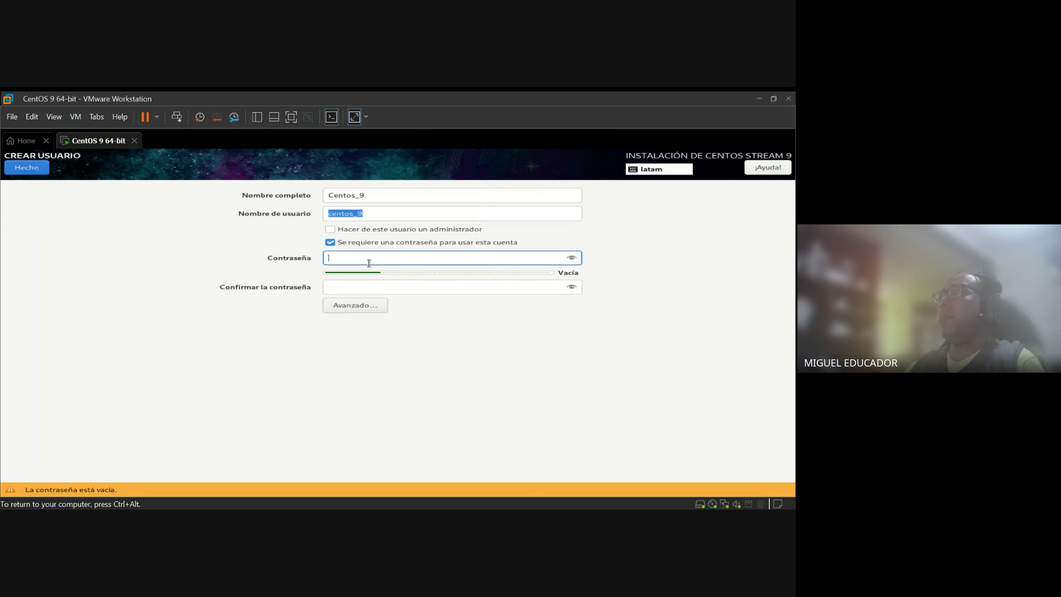
{"action": "key", "text": "Tab"}
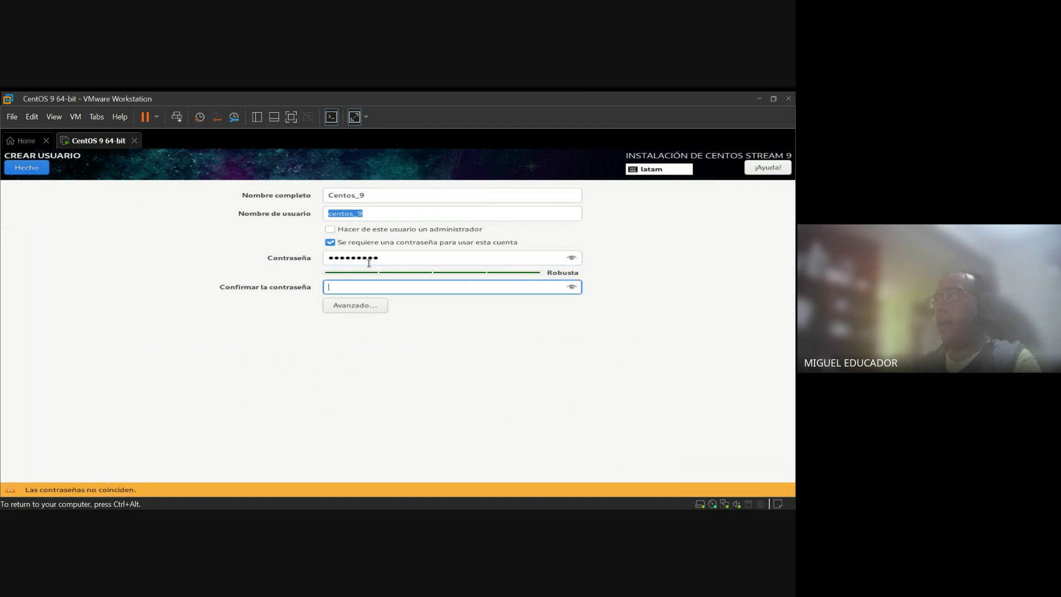
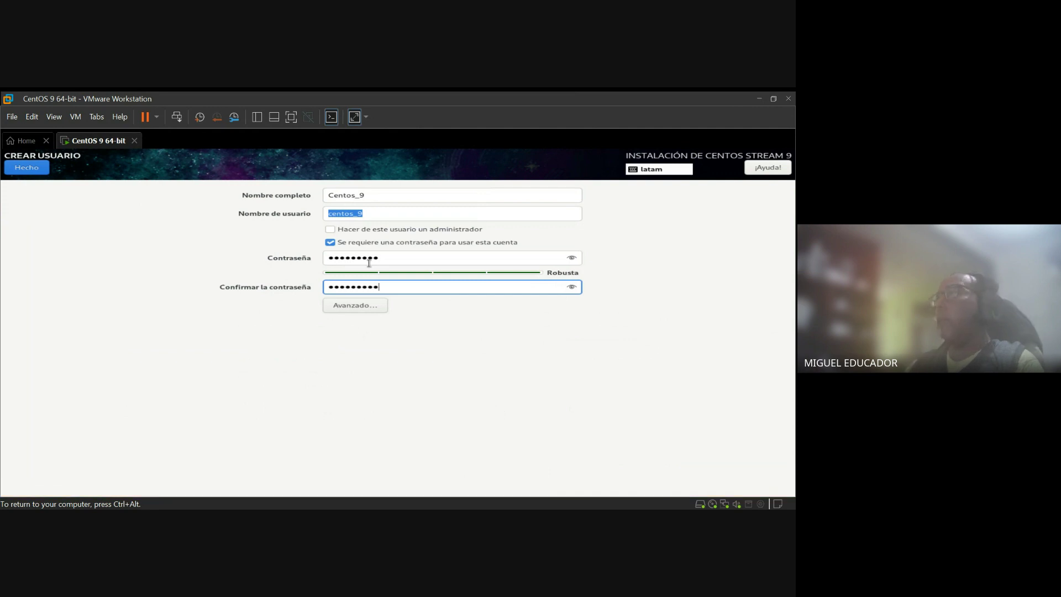
{"action": "left_click", "coordinate": [25, 173]}
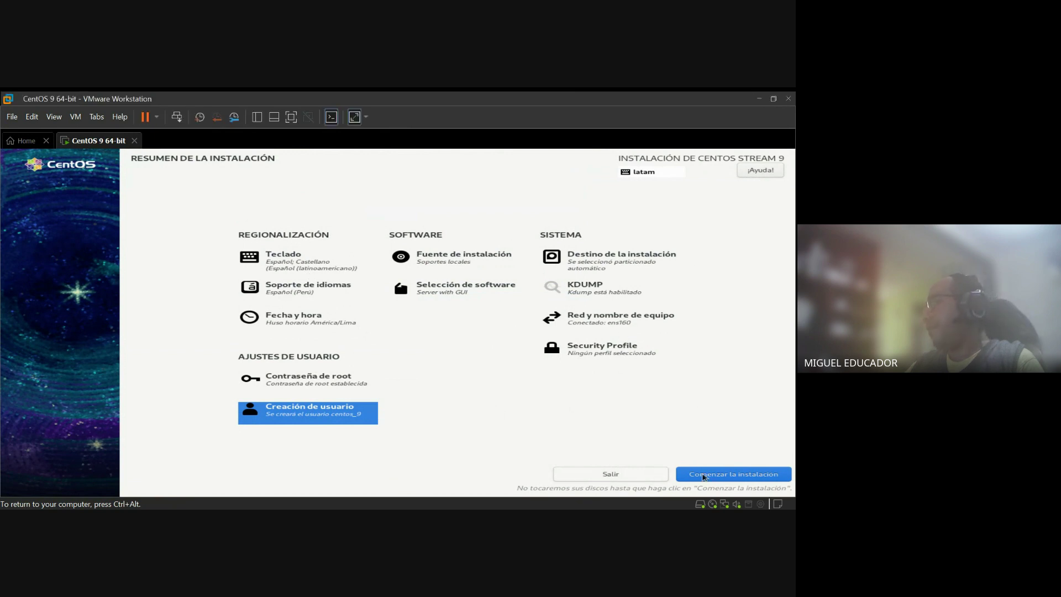
- Review the root password settings and close them unchanged
{"action": "left_click", "coordinate": [330, 381]}
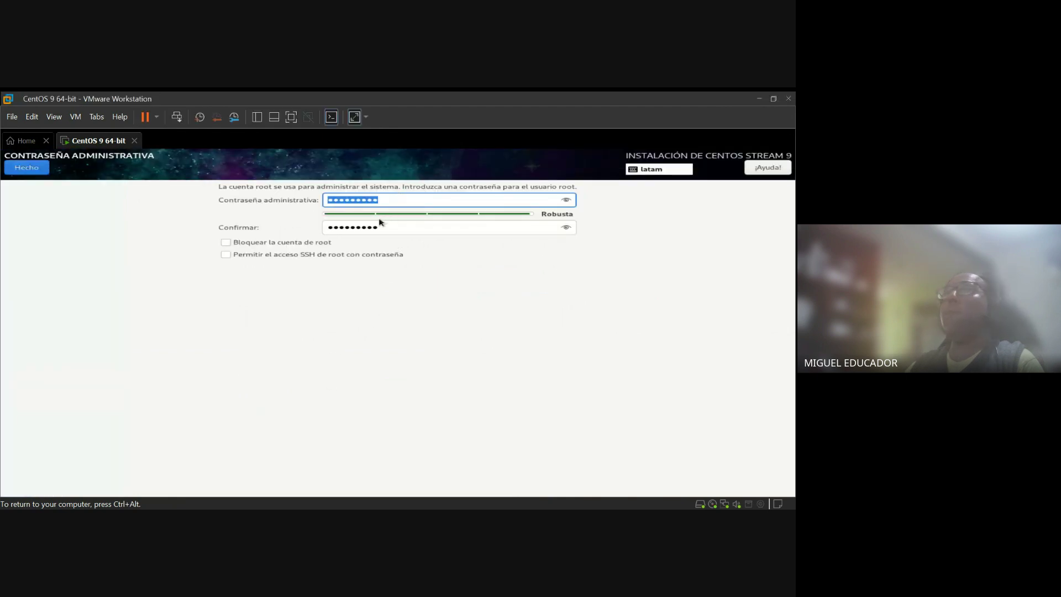
{"action": "left_click", "coordinate": [36, 170]}
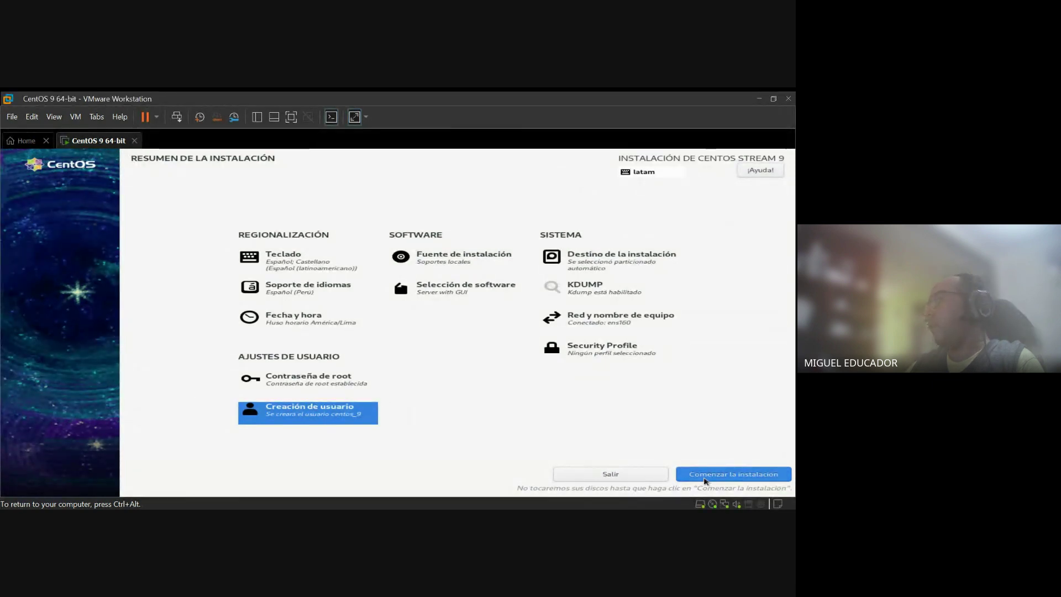
{"action": "key", "text": "ctrl+alt"}
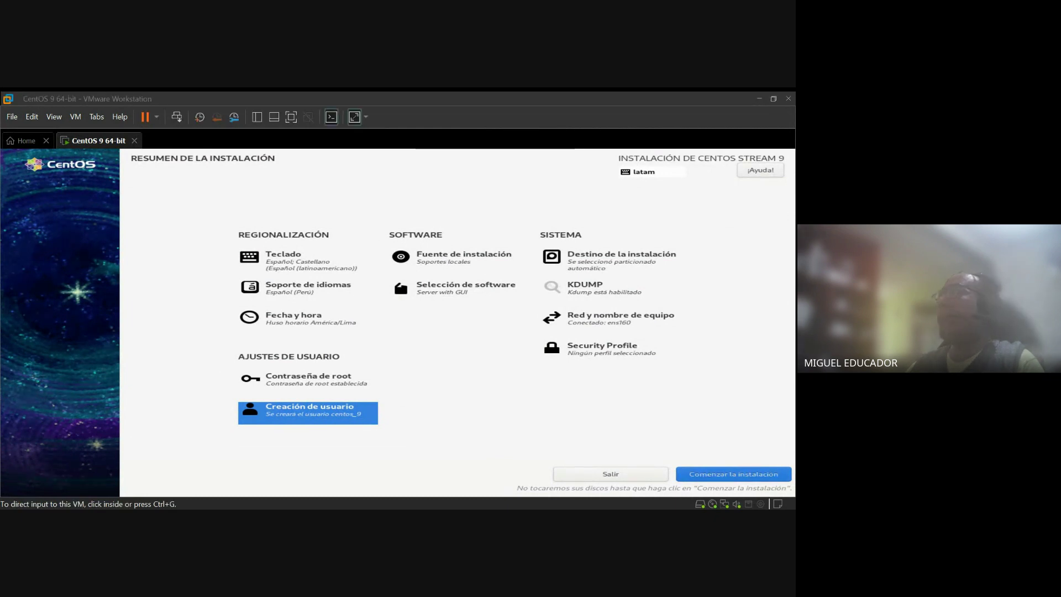
{"action": "left_click", "coordinate": [323, 391]}
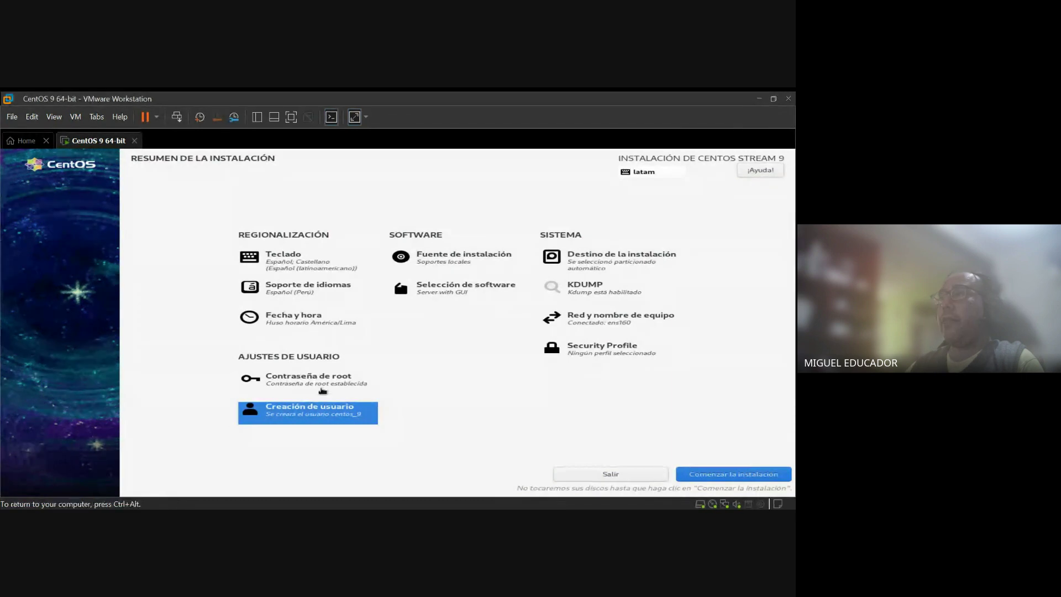
- Confirm the user account and start the CentOS Stream 9 installation
{"action": "left_click", "coordinate": [307, 409]}
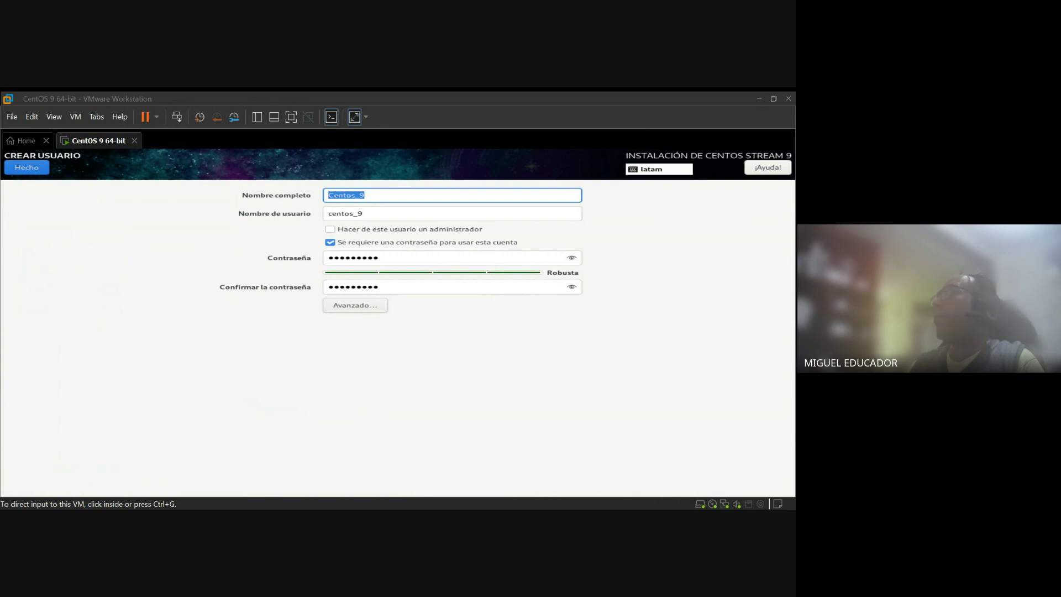
{"action": "left_click", "coordinate": [692, 185]}
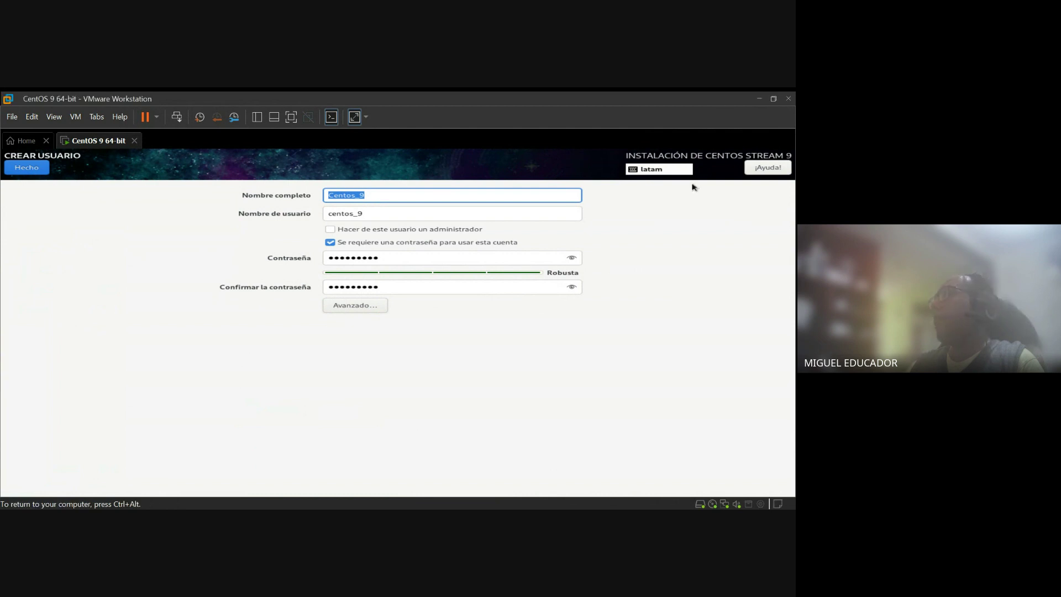
{"action": "left_click", "coordinate": [40, 162]}
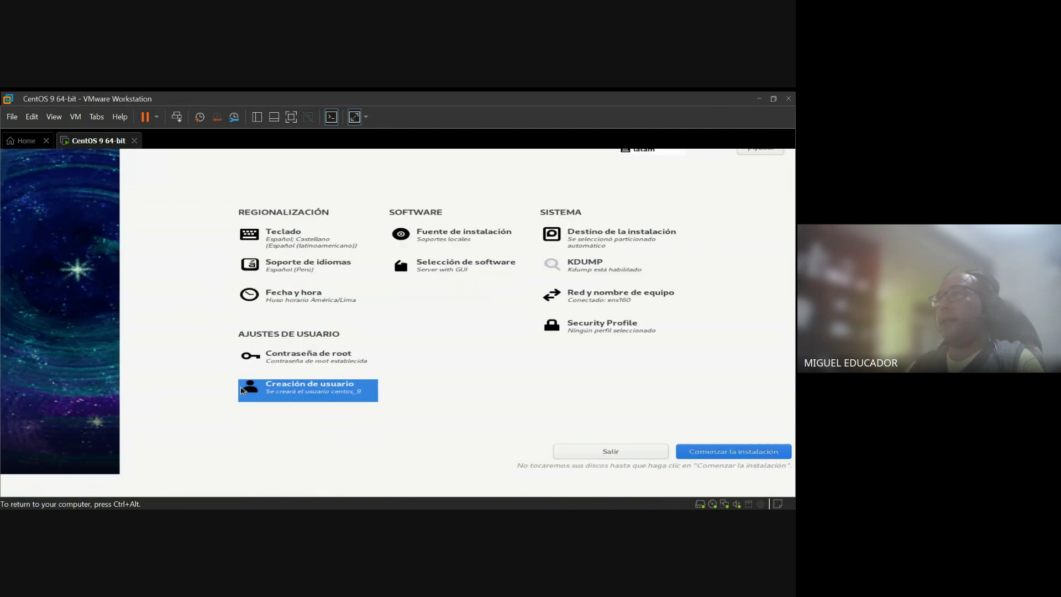
{"action": "key", "text": "ctrl+alt"}
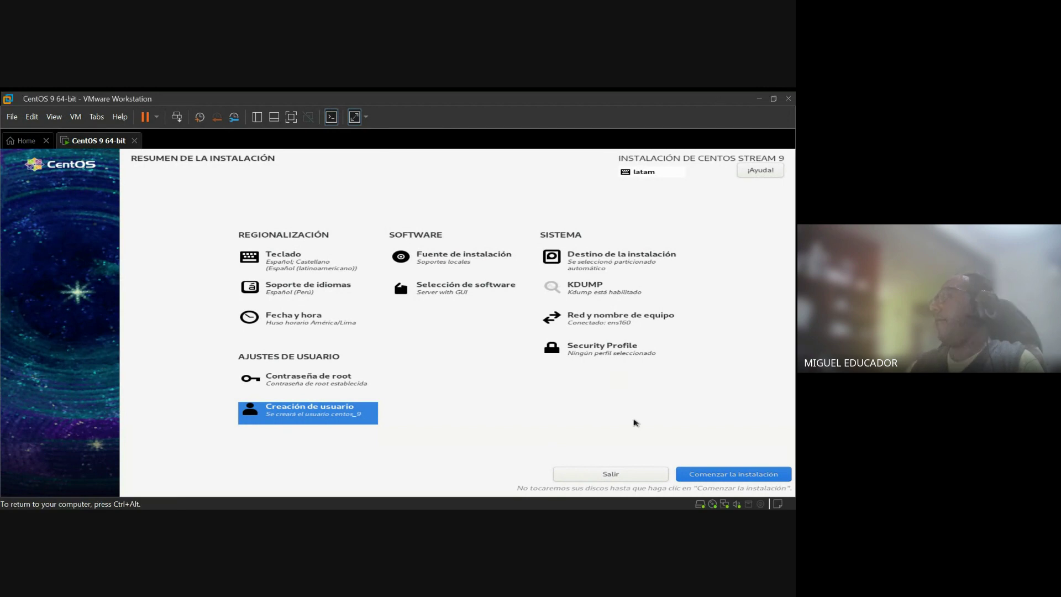
{"action": "left_click", "coordinate": [719, 474]}
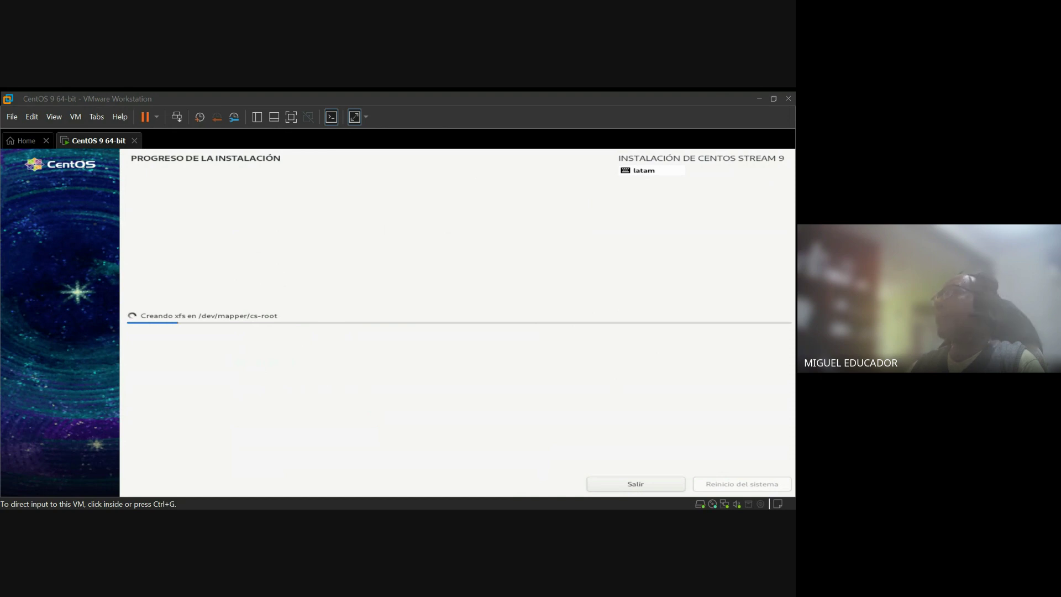
{"action": "left_click", "coordinate": [729, 99]}
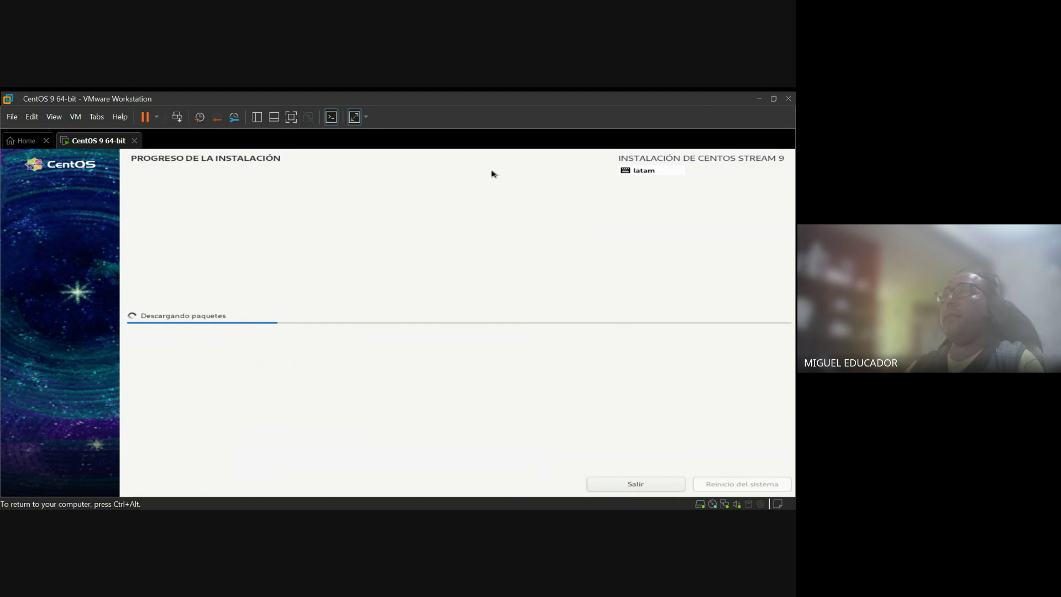
{"action": "key", "text": "ctrl+alt"}
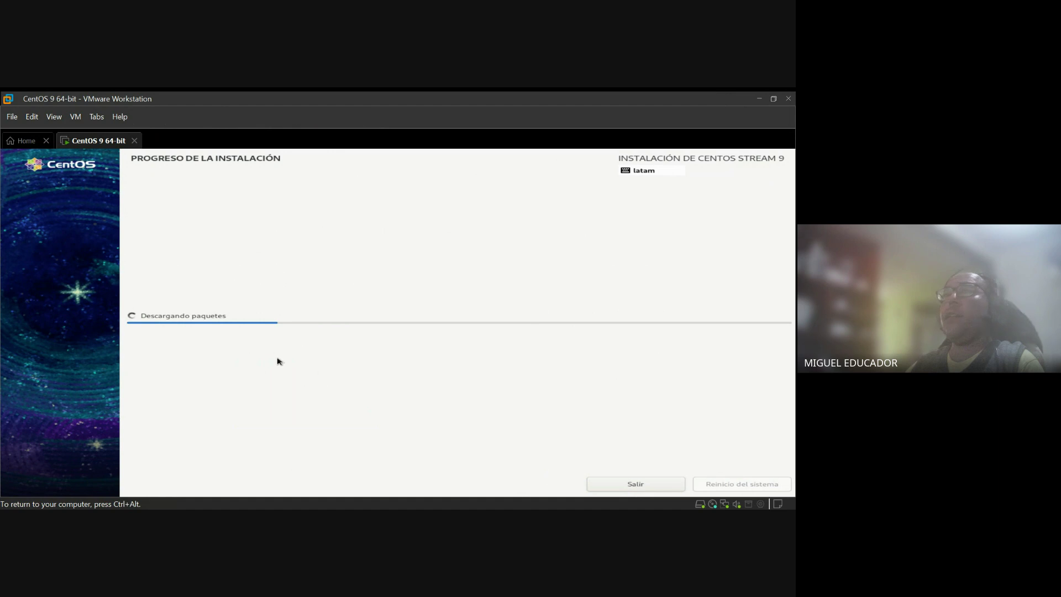
{"action": "left_click", "coordinate": [111, 142]}
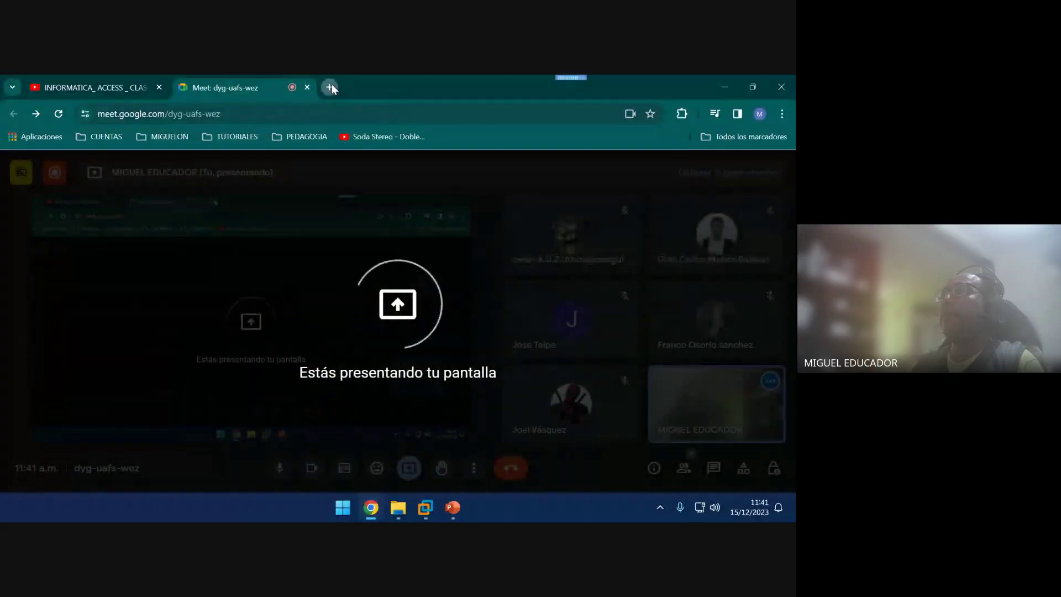
- Open a new Chrome tab, then minimize Chrome and VMware Workstation to reveal the desktop
{"action": "left_click", "coordinate": [331, 87]}
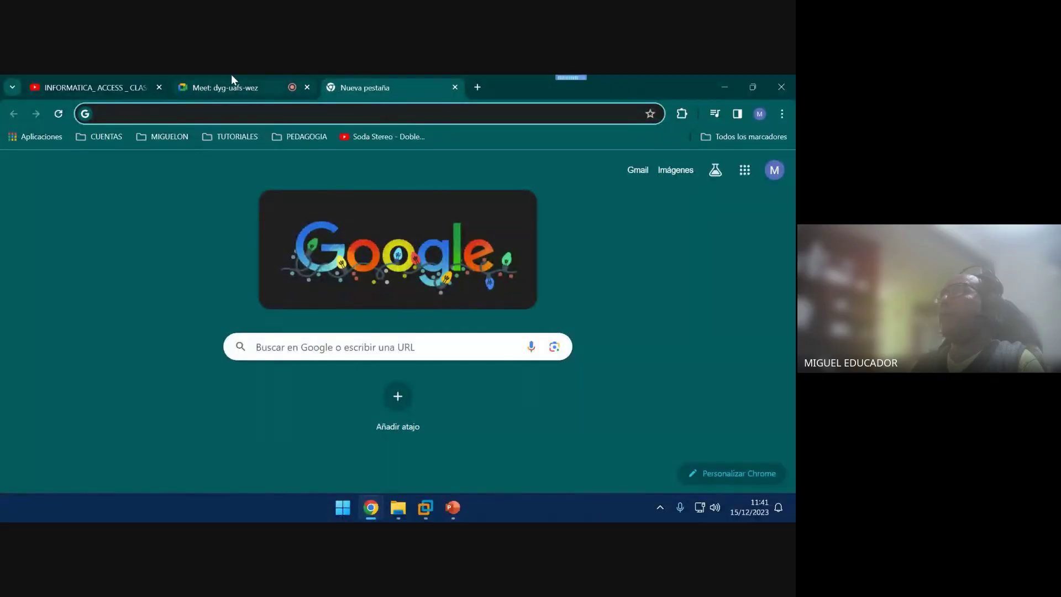
{"action": "left_click", "coordinate": [233, 84]}
{"action": "left_click", "coordinate": [396, 83]}
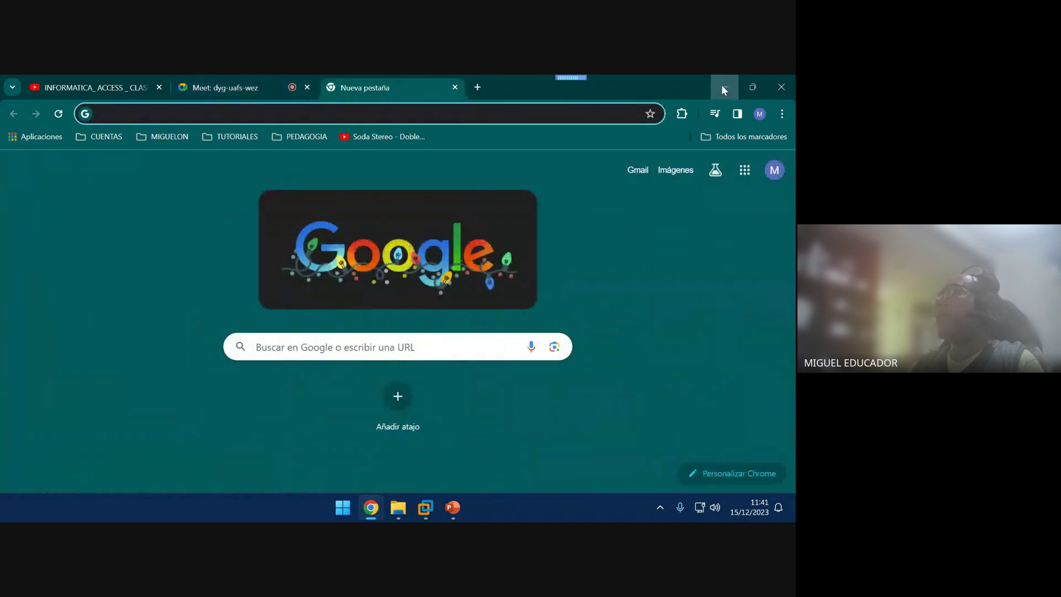
{"action": "left_click", "coordinate": [721, 88]}
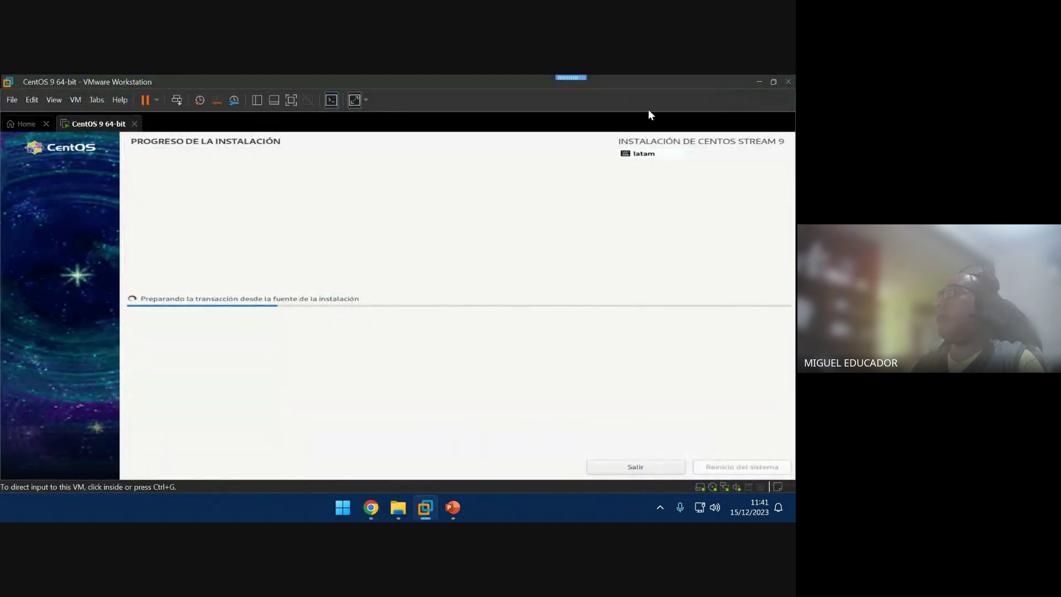
{"action": "left_click", "coordinate": [756, 82]}
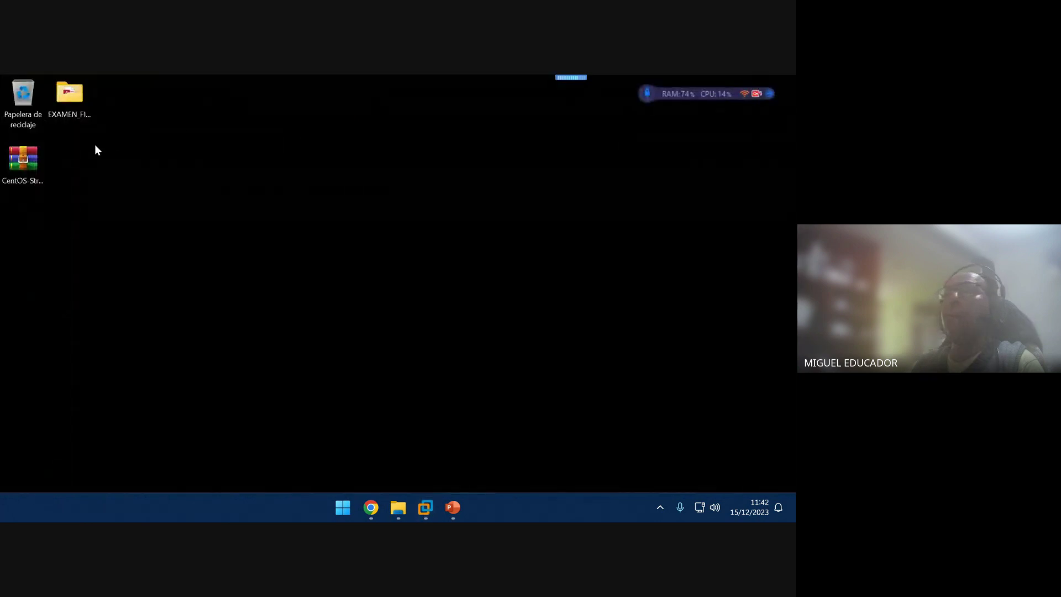
- Show the CentOS Stream 9 ISO's properties (9.64 GB), then switch back to PowerPoint
{"action": "right_click", "coordinate": [23, 159]}
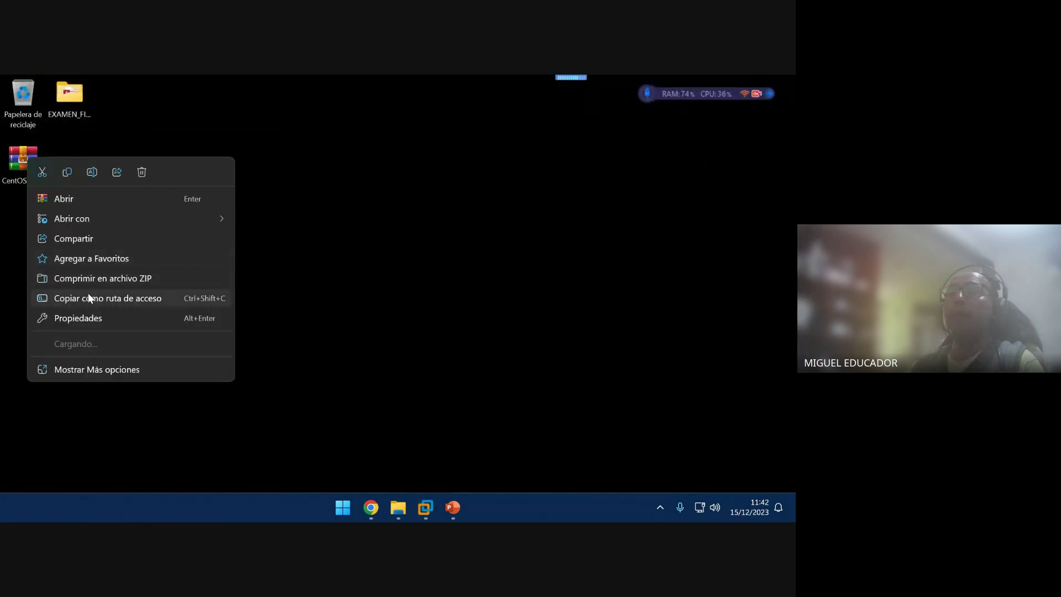
{"action": "left_click", "coordinate": [111, 319]}
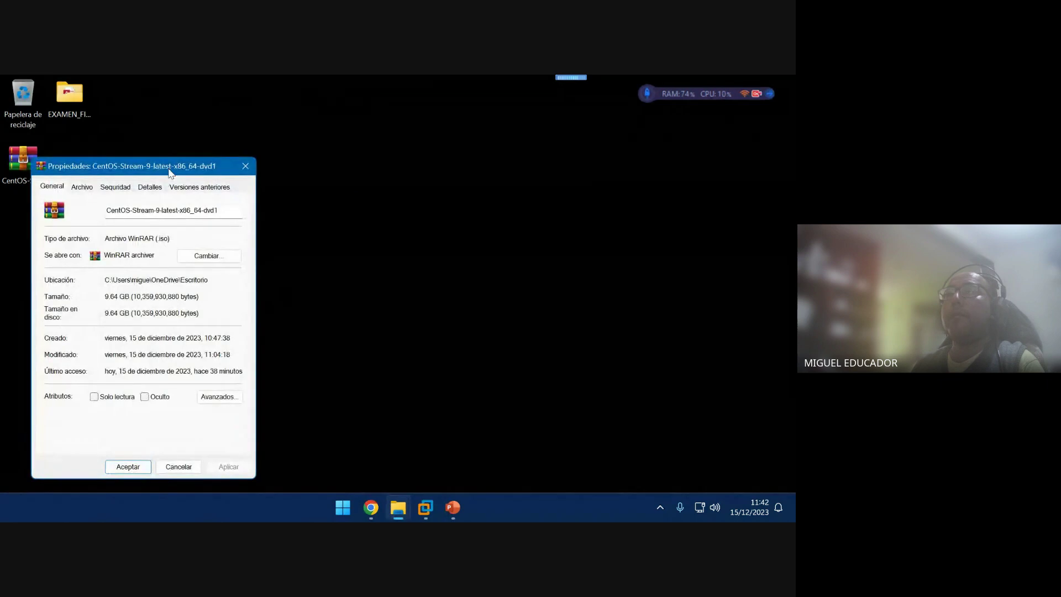
{"action": "left_click_drag", "start_coordinate": [161, 163], "coordinate": [230, 139]}
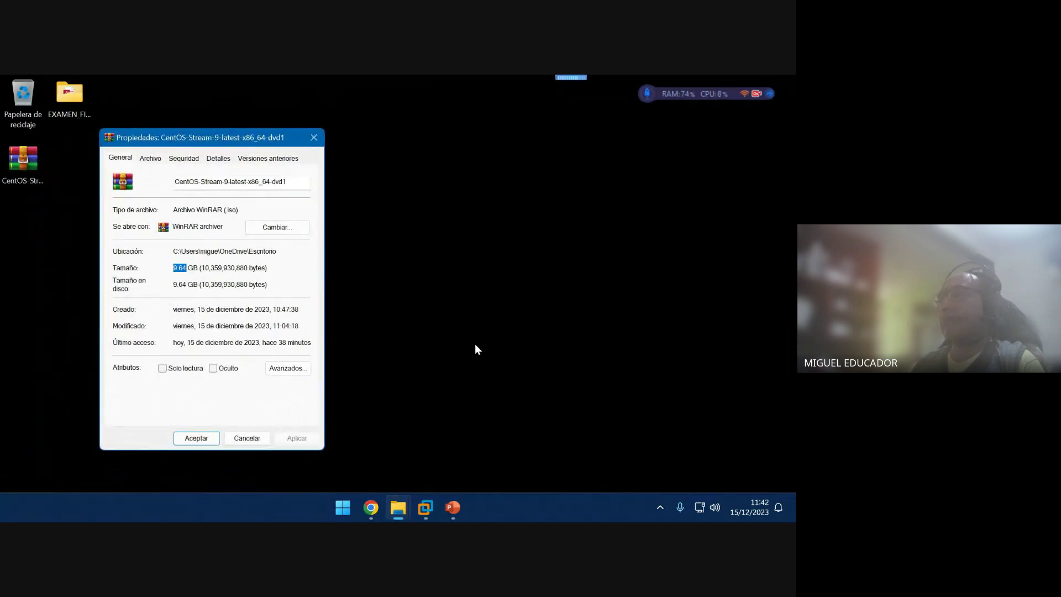
{"action": "left_click", "coordinate": [453, 506]}
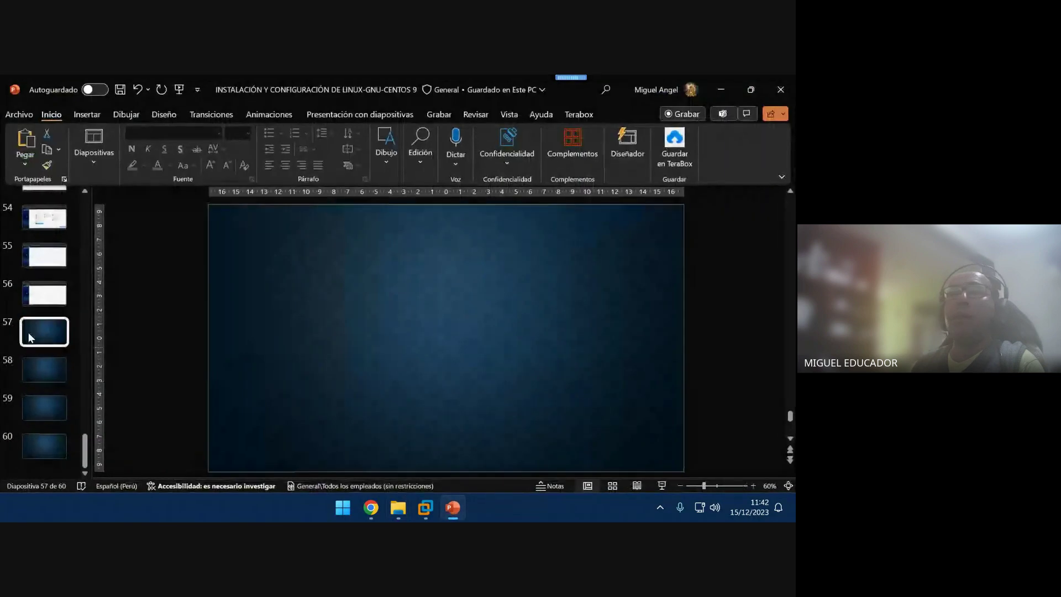
- Add a new blank slide 34 after slide 33
{"action": "left_click_drag", "start_coordinate": [89, 434], "coordinate": [87, 340]}
{"action": "left_click", "coordinate": [45, 313]}
{"action": "left_click", "coordinate": [52, 348]}
{"action": "left_click", "coordinate": [52, 313]}
{"action": "key", "text": "Return"}
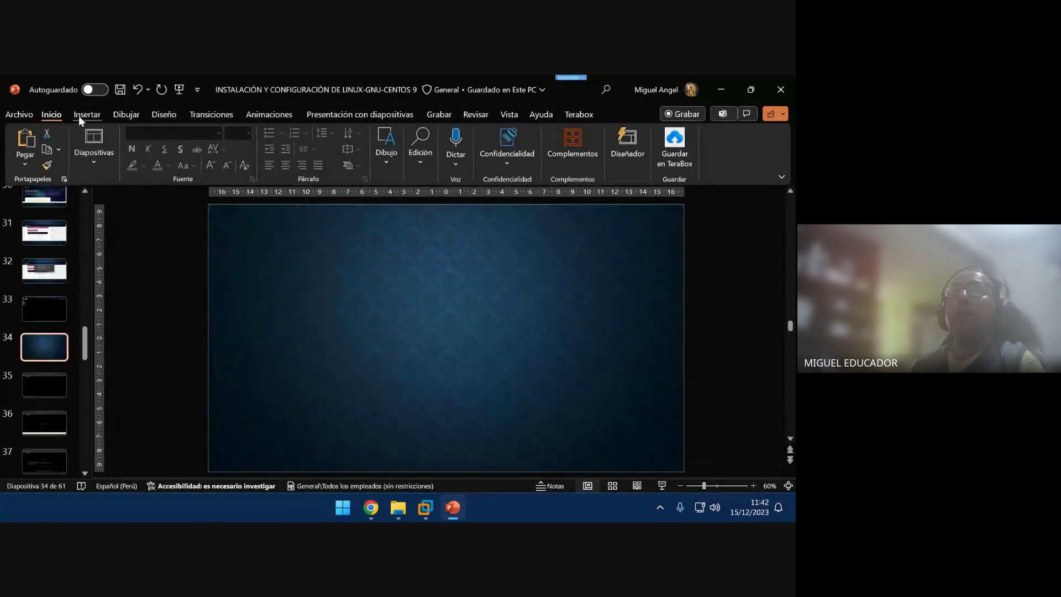
- Insert a screen clipping of the ISO properties window onto the new slide
{"action": "left_click", "coordinate": [79, 115]}
{"action": "left_click", "coordinate": [244, 137]}
{"action": "left_click", "coordinate": [260, 241]}
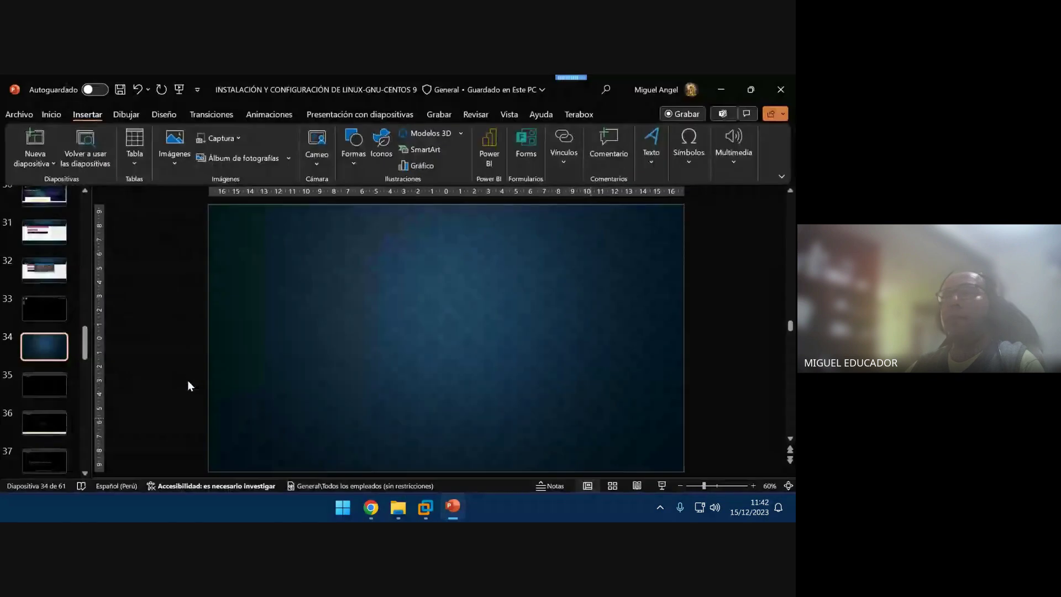
{"action": "left_click_drag", "start_coordinate": [86, 356], "coordinate": [90, 491]}
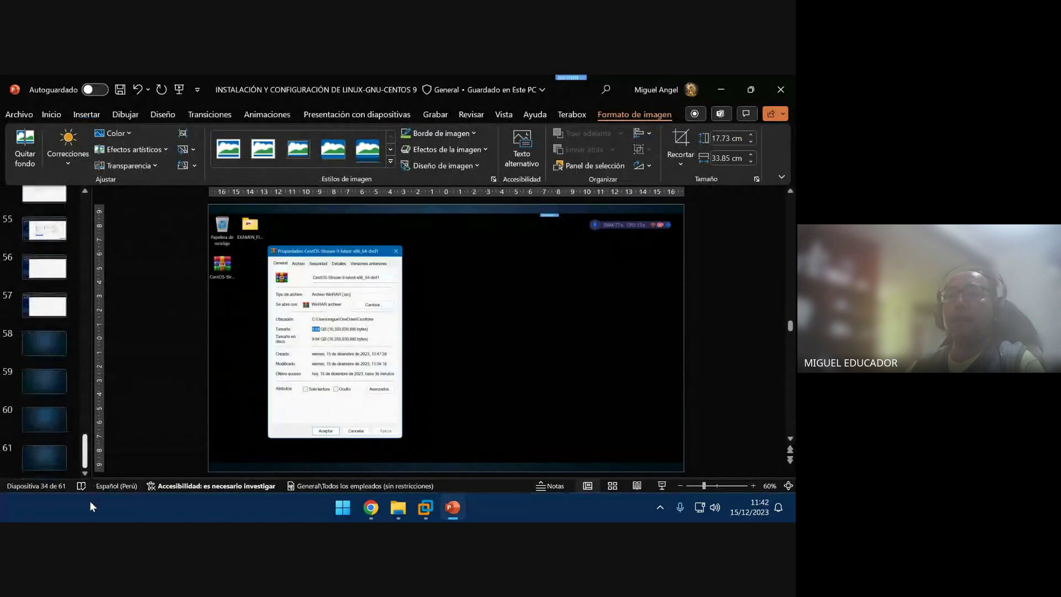
- Save the presentation and minimize PowerPoint
{"action": "left_click", "coordinate": [53, 299]}
{"action": "left_click", "coordinate": [51, 331]}
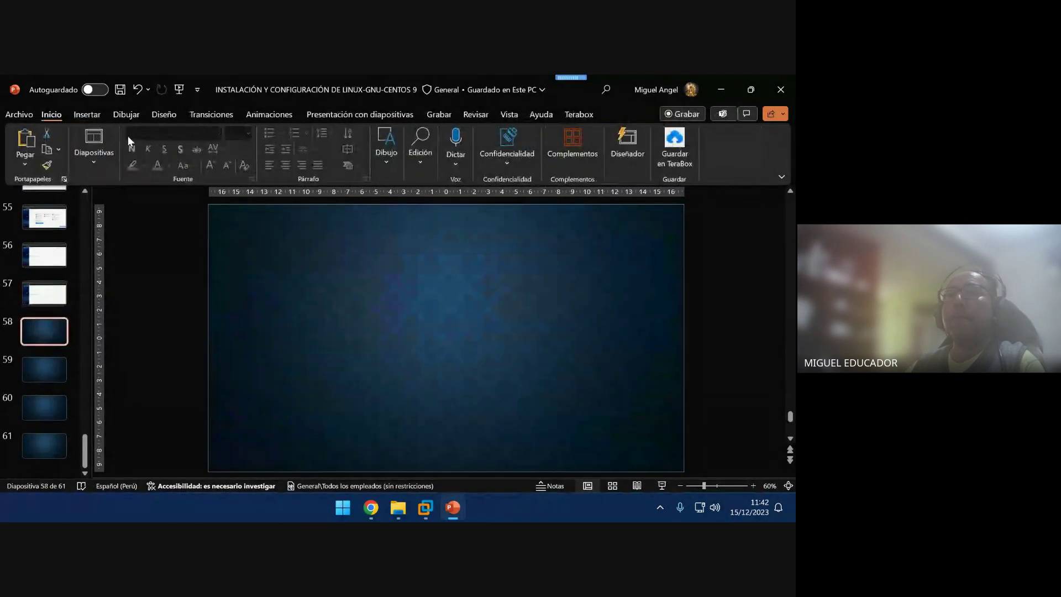
{"action": "left_click", "coordinate": [119, 89]}
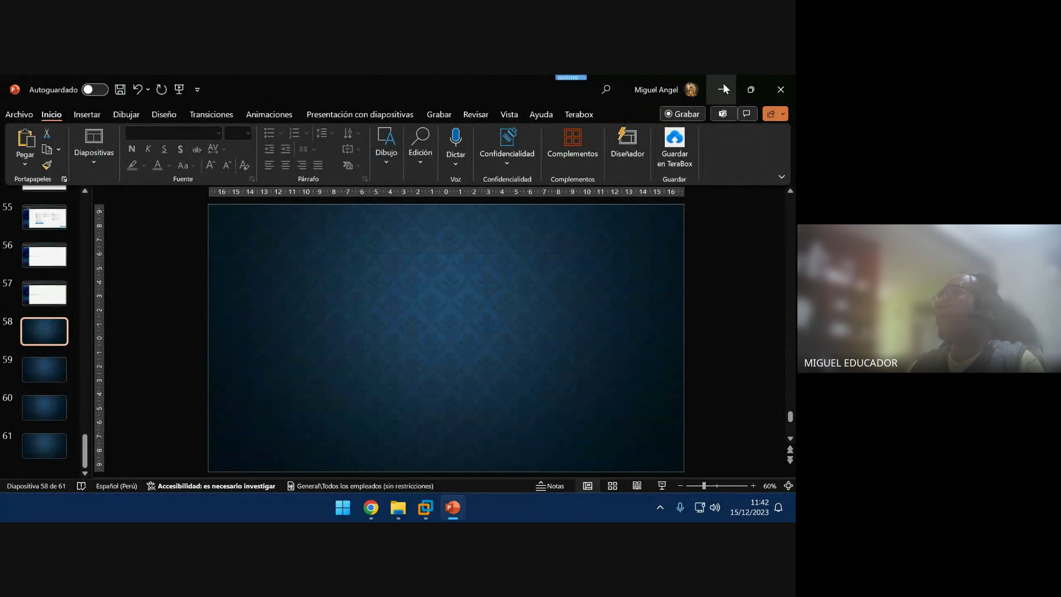
{"action": "left_click", "coordinate": [721, 89]}
- Close the ISO properties window and bring the VMware installer back up
{"action": "left_click", "coordinate": [216, 438]}
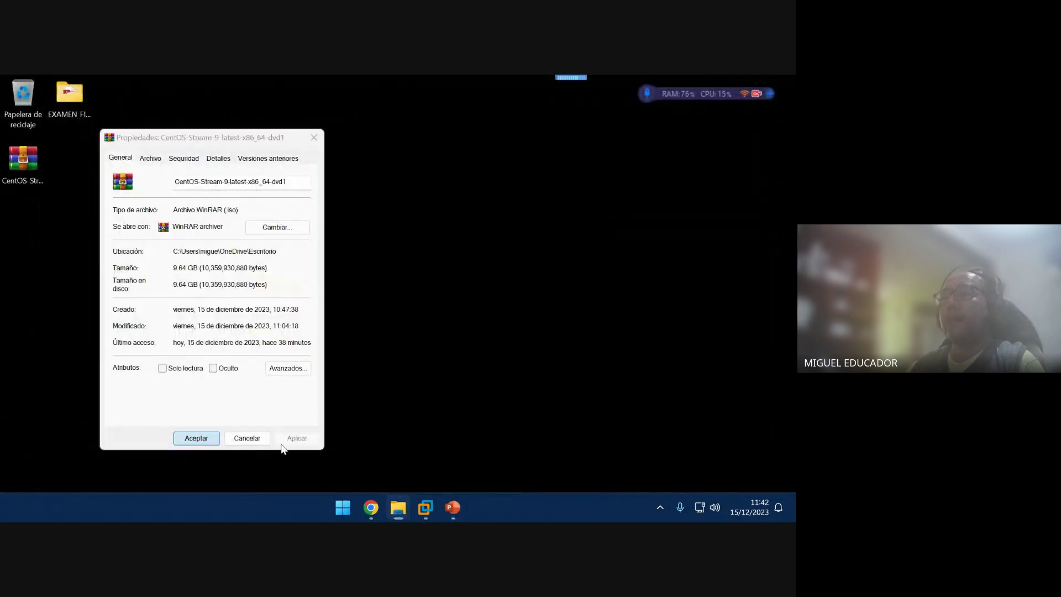
{"action": "mouse_move", "coordinate": [466, 503]}
{"action": "mouse_move", "coordinate": [426, 508]}
{"action": "left_click", "coordinate": [440, 420]}
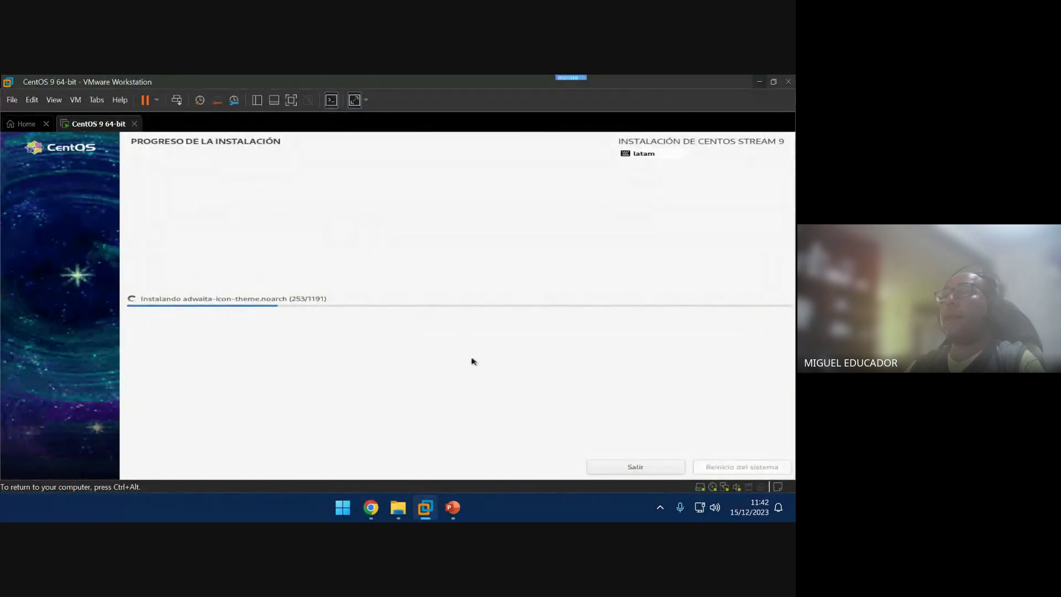
- Glance at the hidden notification icons, then open File Explorer with Win+E
{"action": "left_click", "coordinate": [659, 509]}
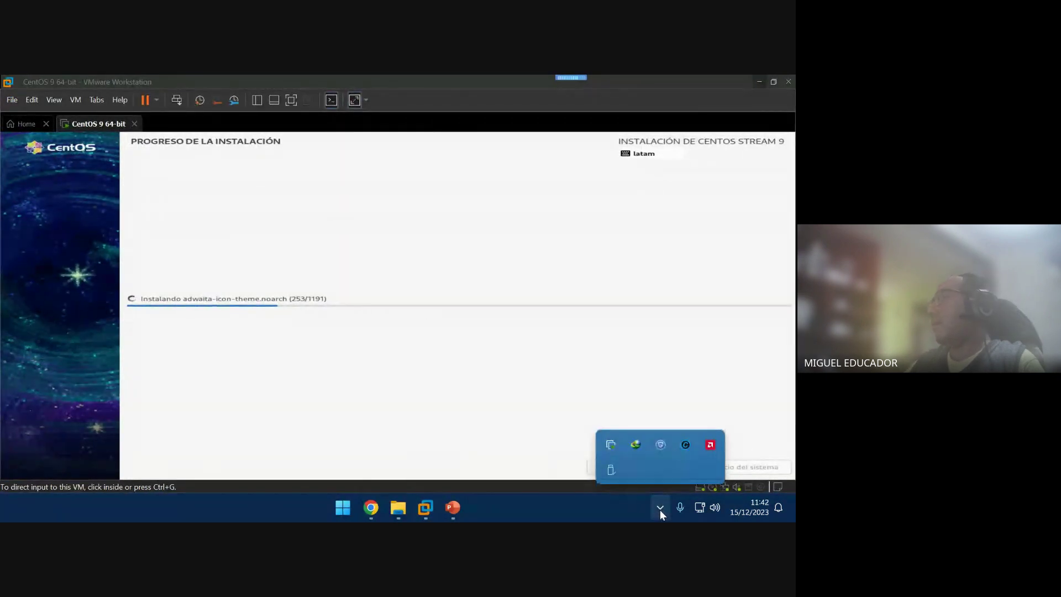
{"action": "left_click", "coordinate": [660, 510]}
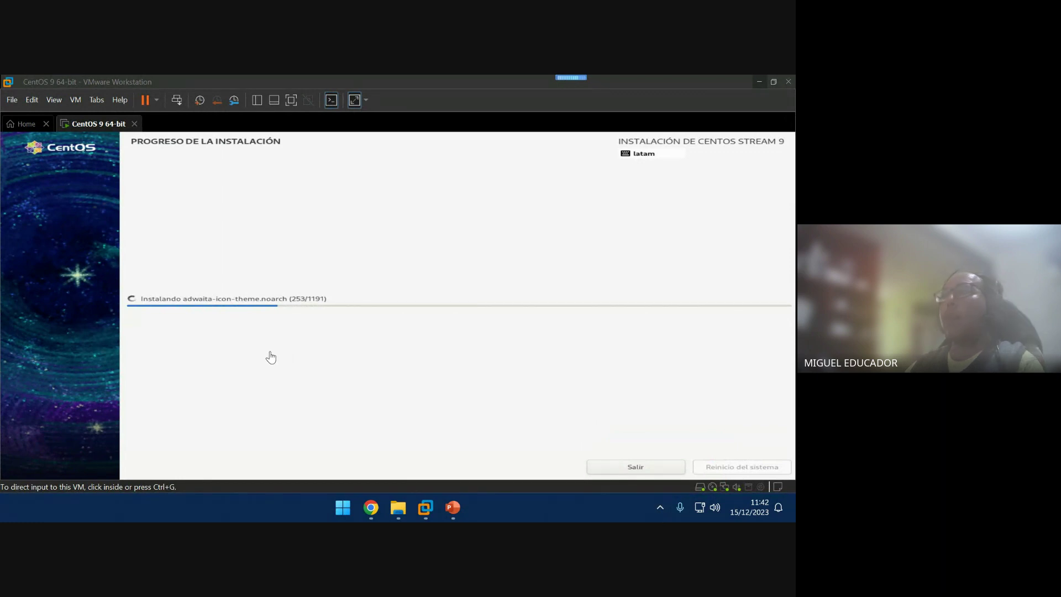
{"action": "key", "text": "super+e"}
- Open drive PC_1 (F:) and check the size of the LINUX_GNU_CENTOS_9 folder
{"action": "left_click", "coordinate": [70, 376]}
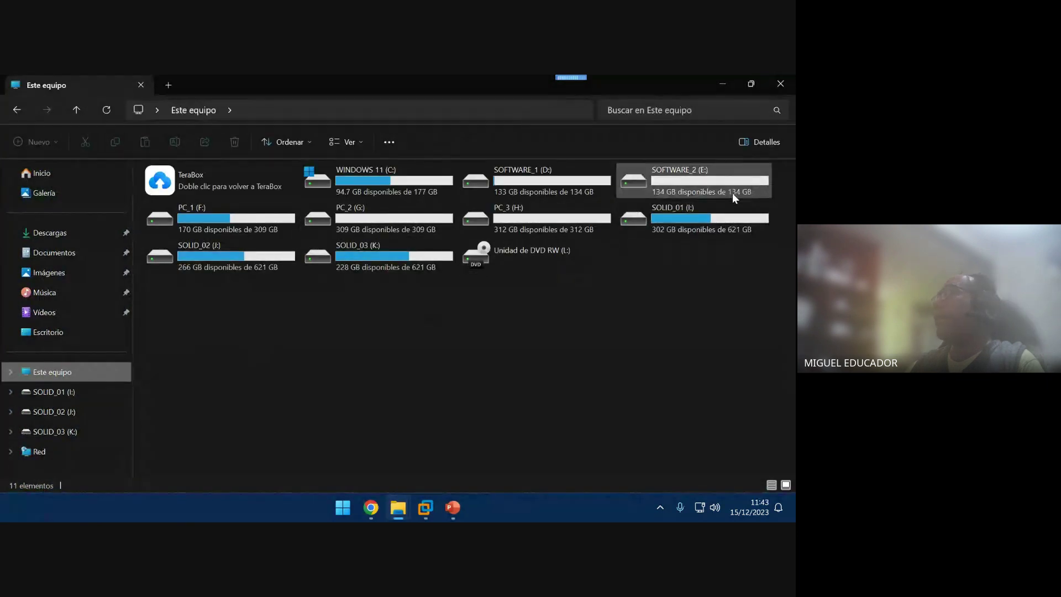
{"action": "double_click", "coordinate": [237, 222]}
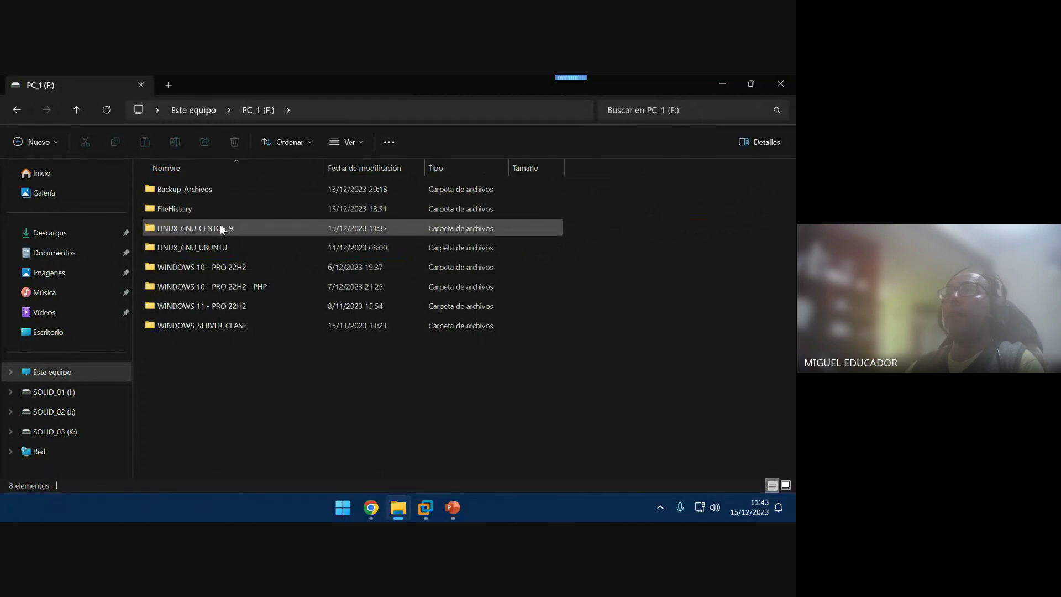
{"action": "left_click", "coordinate": [221, 227]}
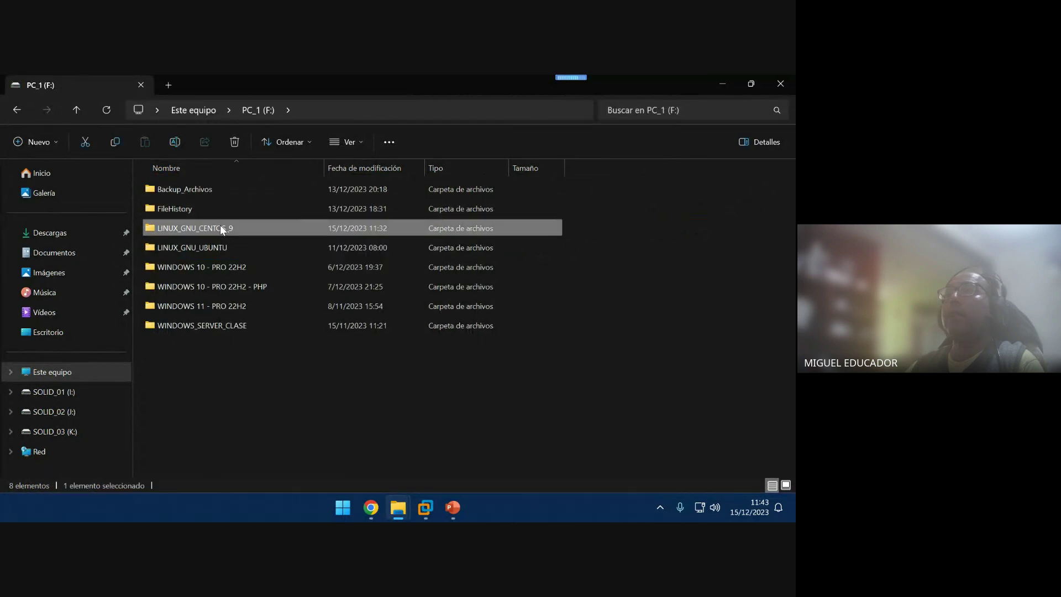
{"action": "right_click", "coordinate": [220, 224]}
{"action": "left_click", "coordinate": [316, 380]}
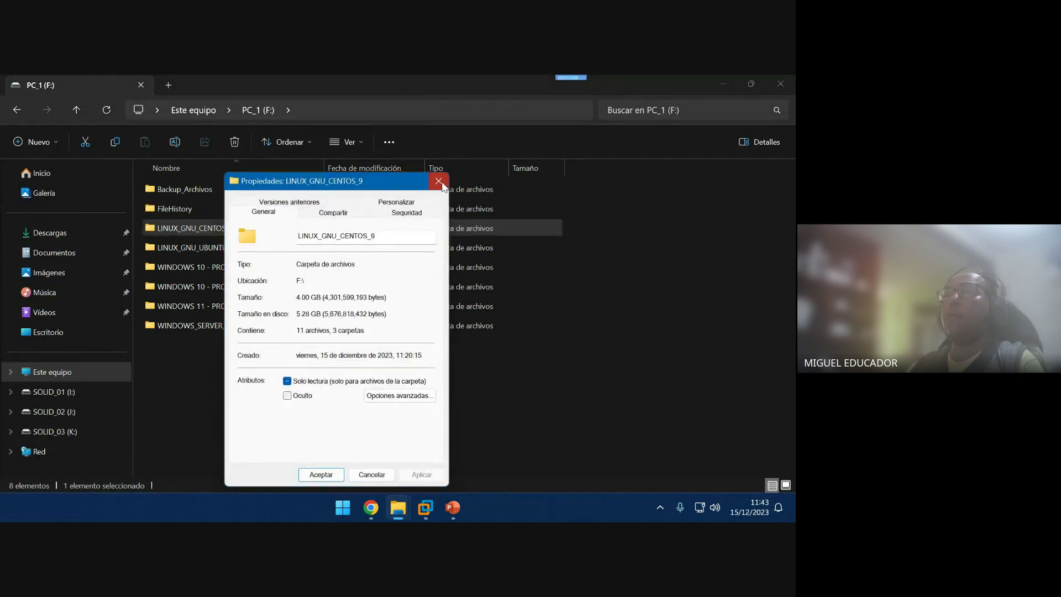
{"action": "left_click", "coordinate": [439, 181]}
- Check the sizes of the LINUX_GNU_UBUNTU and WINDOWS 10 - PRO 22H2 folders
{"action": "right_click", "coordinate": [214, 249]}
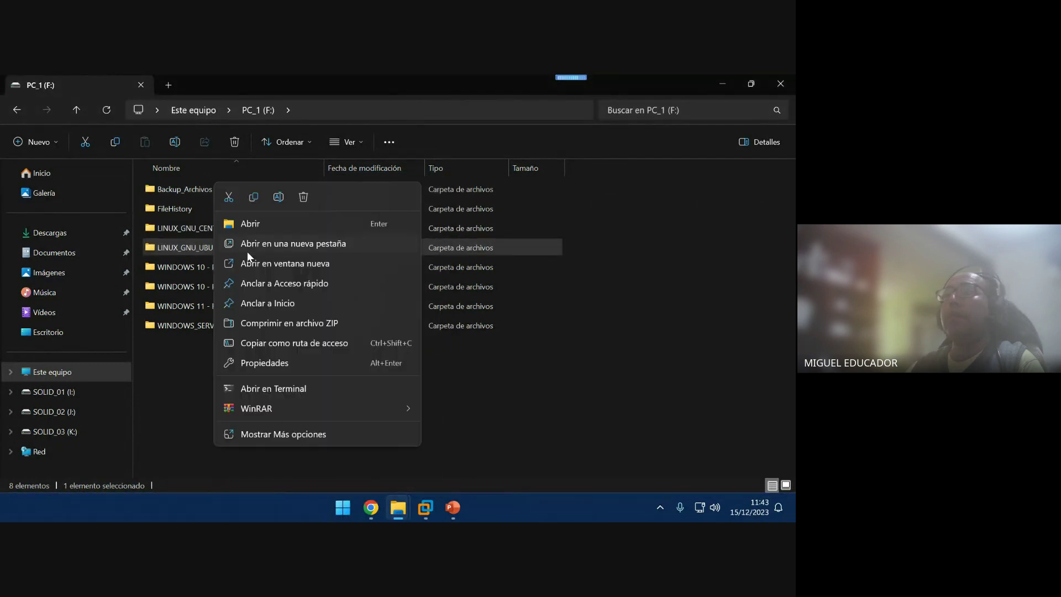
{"action": "left_click", "coordinate": [287, 362]}
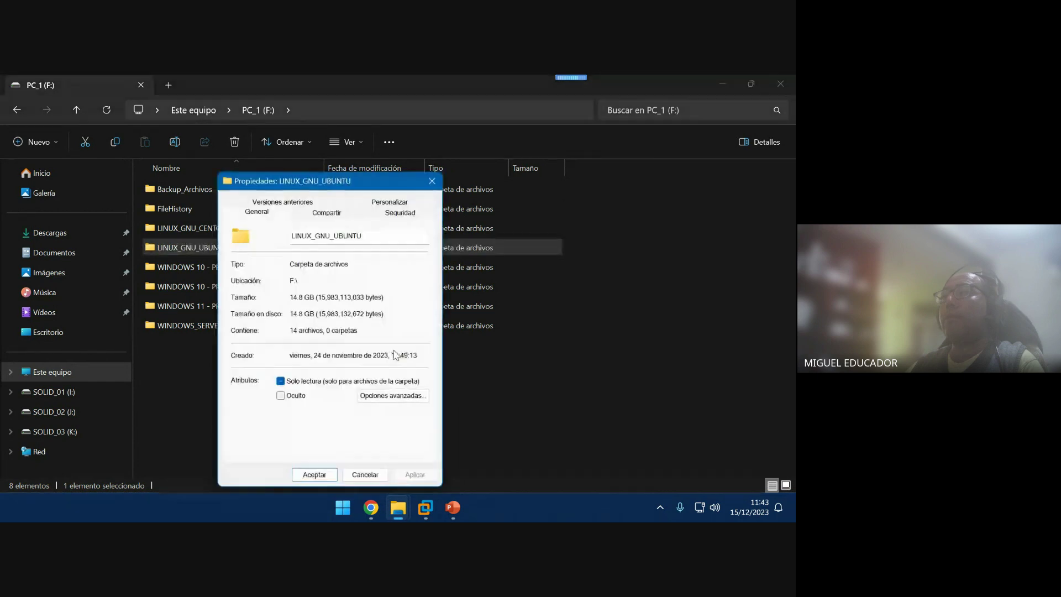
{"action": "left_click", "coordinate": [431, 182]}
{"action": "left_click", "coordinate": [221, 266]}
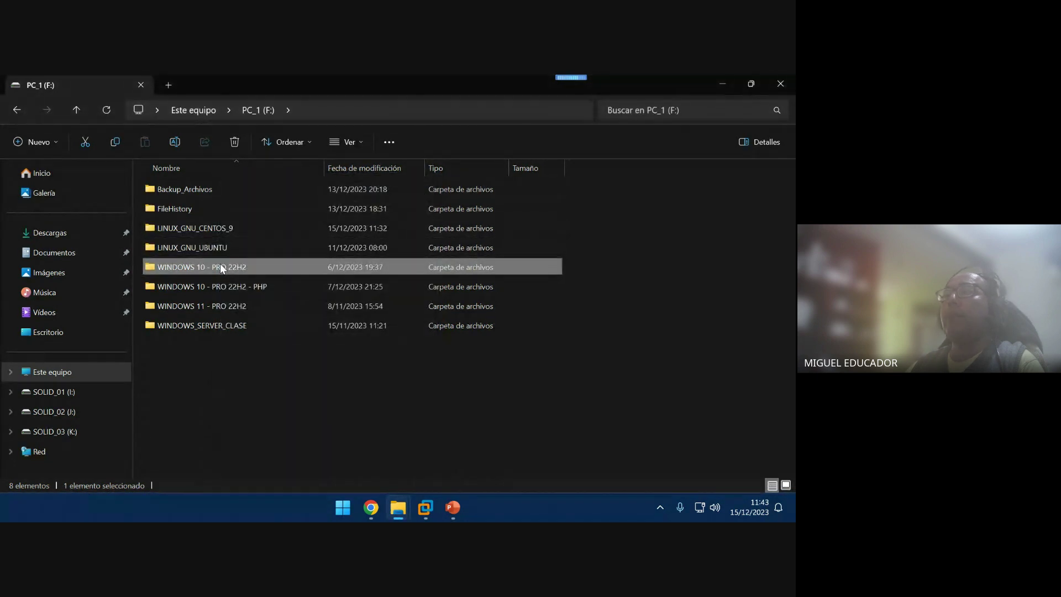
{"action": "right_click", "coordinate": [221, 267]}
{"action": "left_click", "coordinate": [305, 366]}
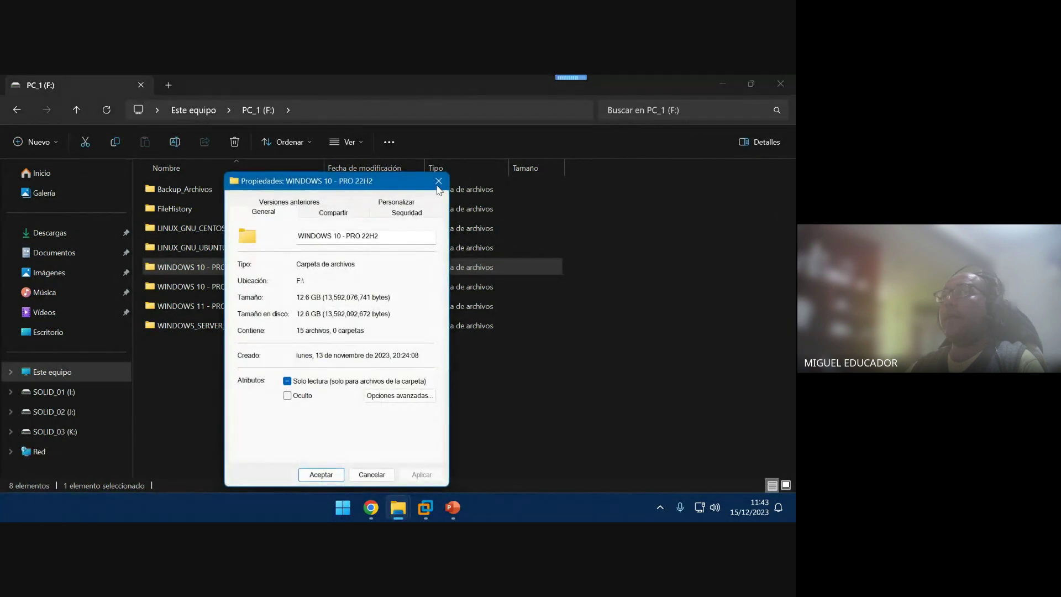
{"action": "left_click", "coordinate": [438, 182]}
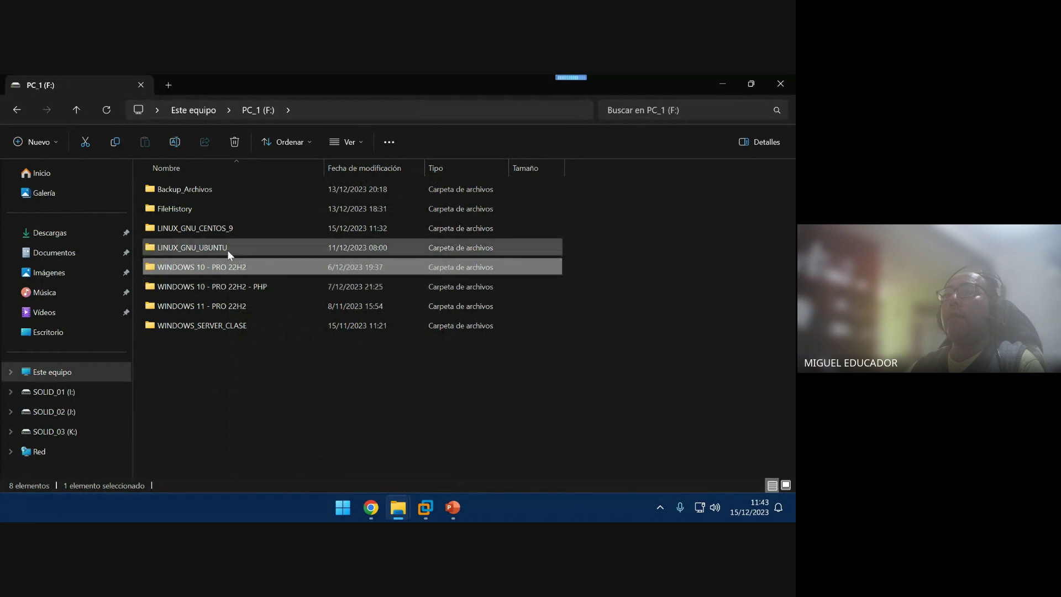
- Open WINDOWS_SERVER_CLASE and check the sizes of W_10_PRO_MAÑANA and W_10_PRO_NOCHE
{"action": "double_click", "coordinate": [226, 324]}
{"action": "right_click", "coordinate": [211, 188]}
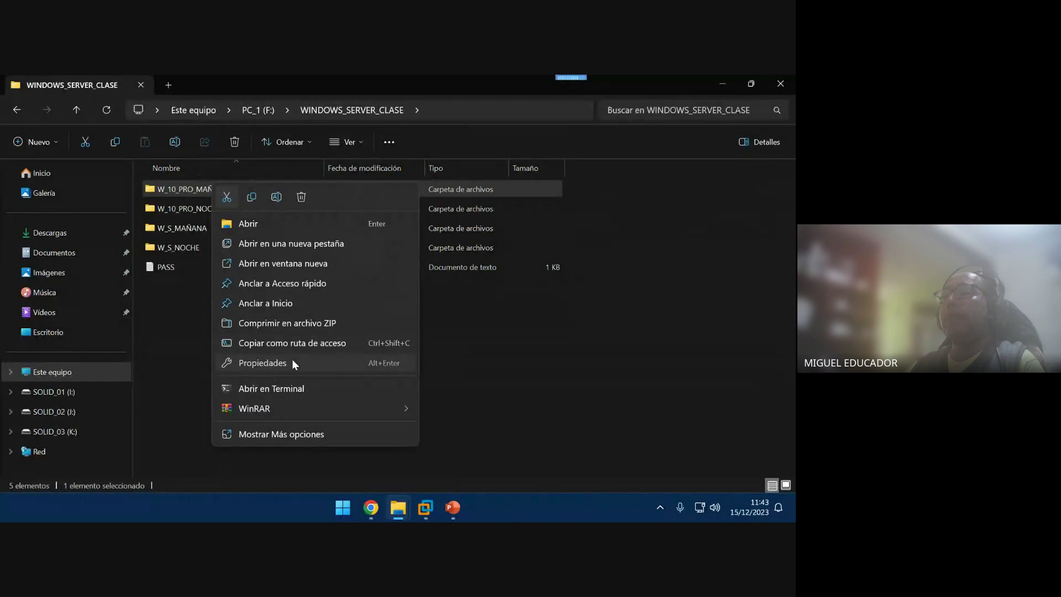
{"action": "left_click", "coordinate": [291, 361]}
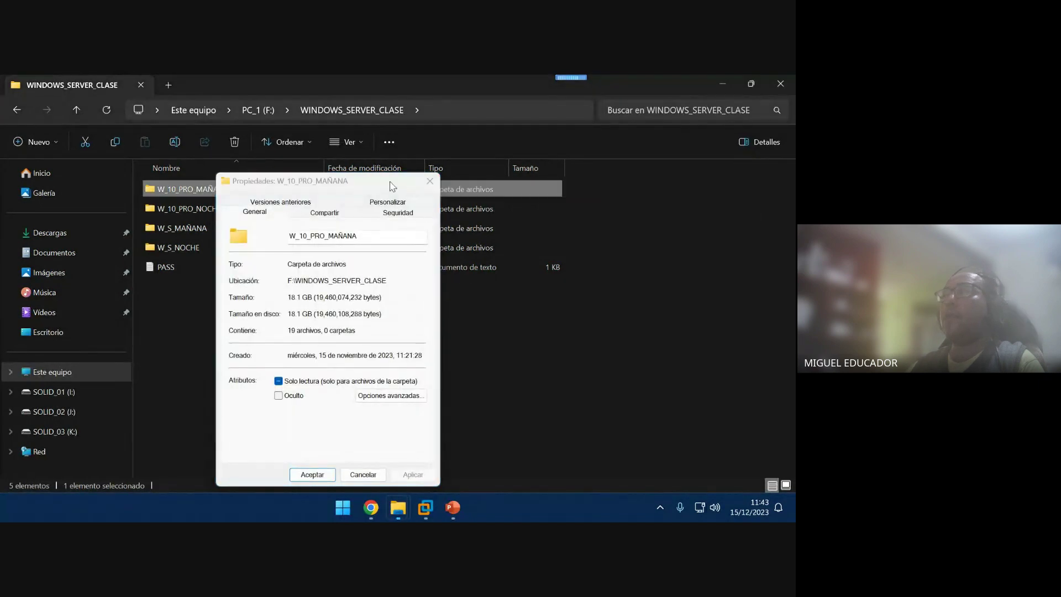
{"action": "left_click", "coordinate": [430, 181]}
{"action": "left_click", "coordinate": [210, 207]}
{"action": "right_click", "coordinate": [215, 207]}
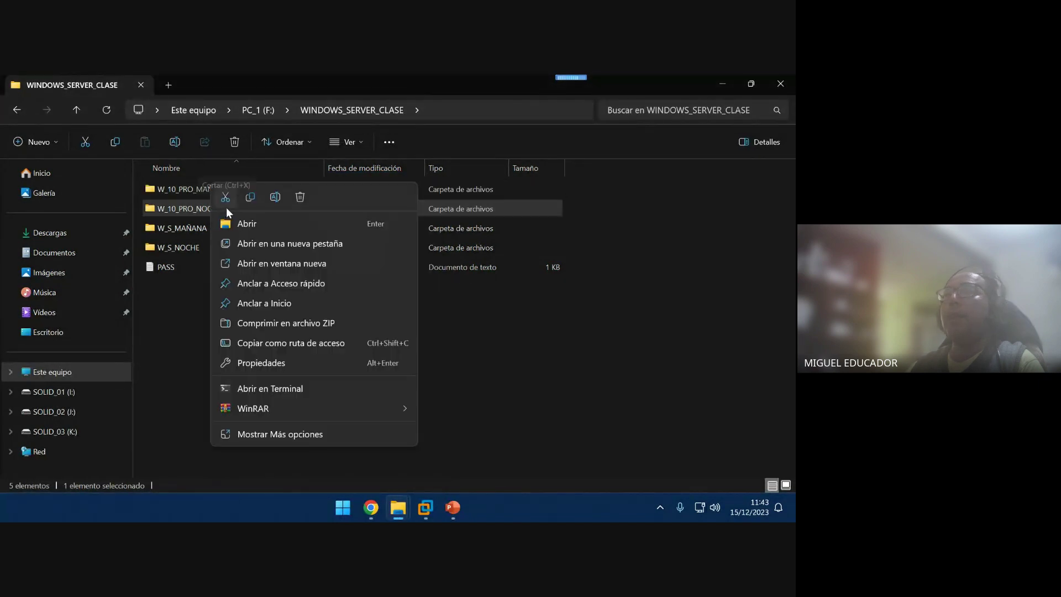
{"action": "left_click", "coordinate": [282, 364]}
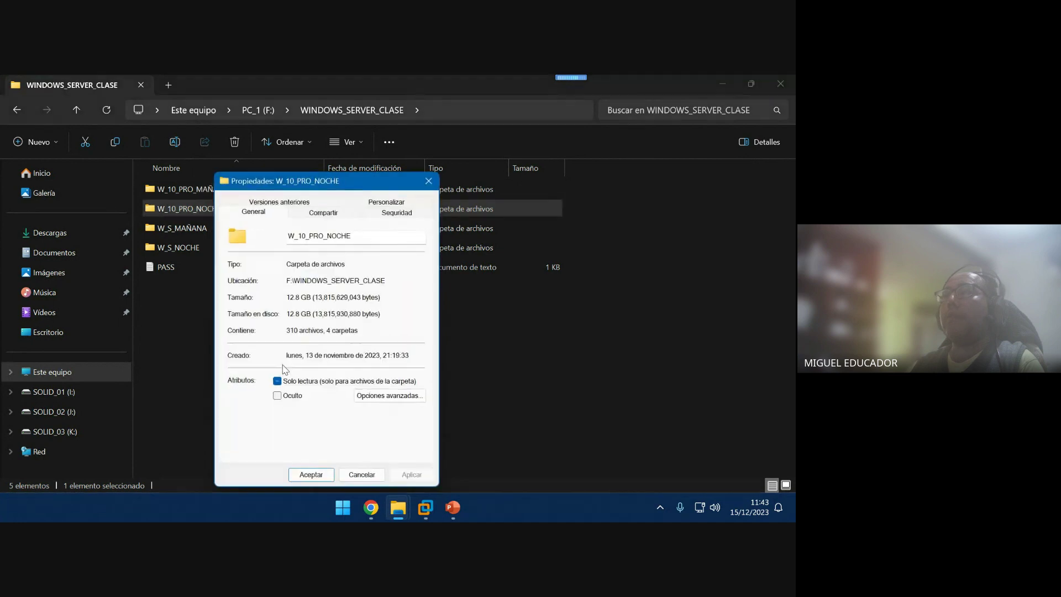
{"action": "left_click", "coordinate": [430, 182]}
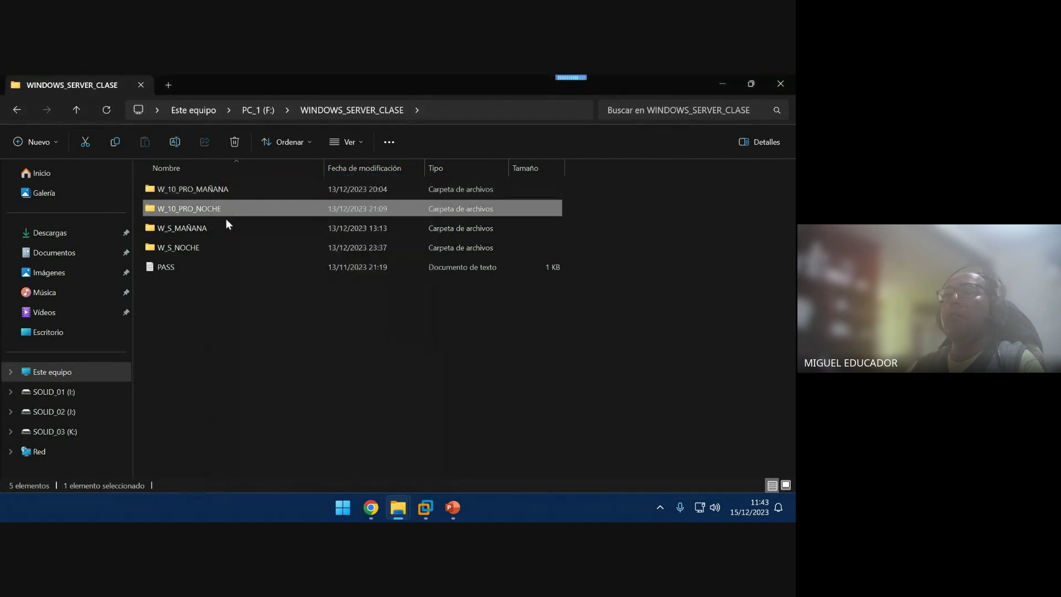
- Check the sizes of the W_S_MAÑANA and W_S_NOCHE folders, then clear the selection
{"action": "left_click", "coordinate": [215, 193]}
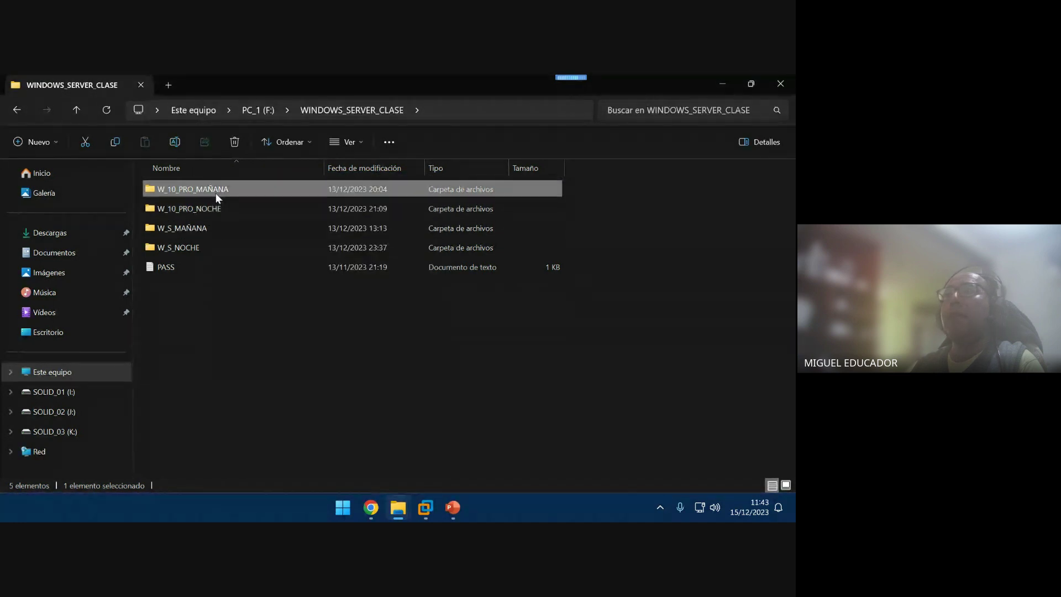
{"action": "left_click", "coordinate": [197, 224]}
{"action": "right_click", "coordinate": [197, 224]}
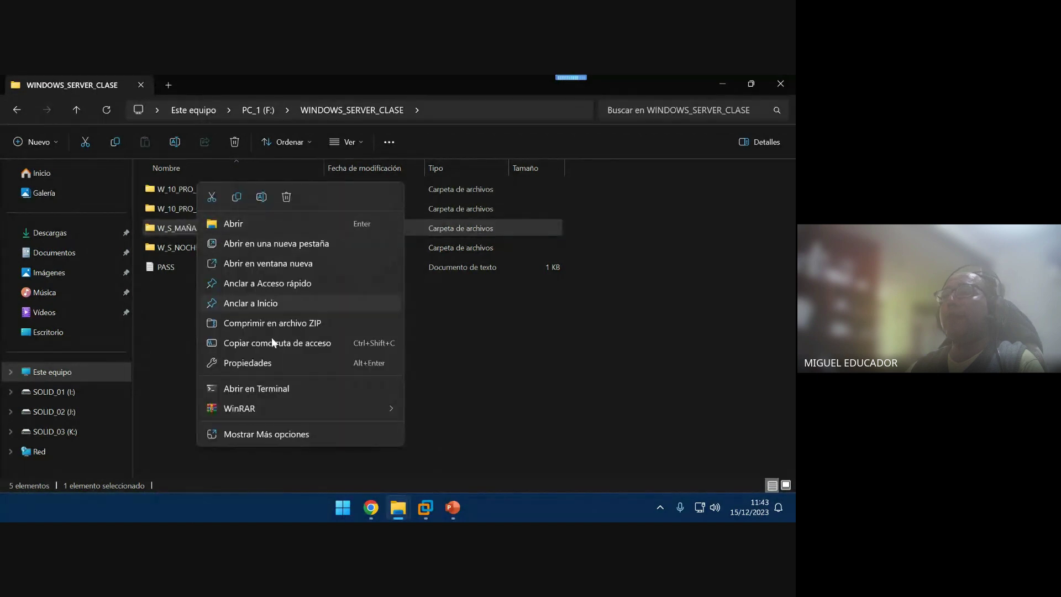
{"action": "left_click", "coordinate": [259, 364]}
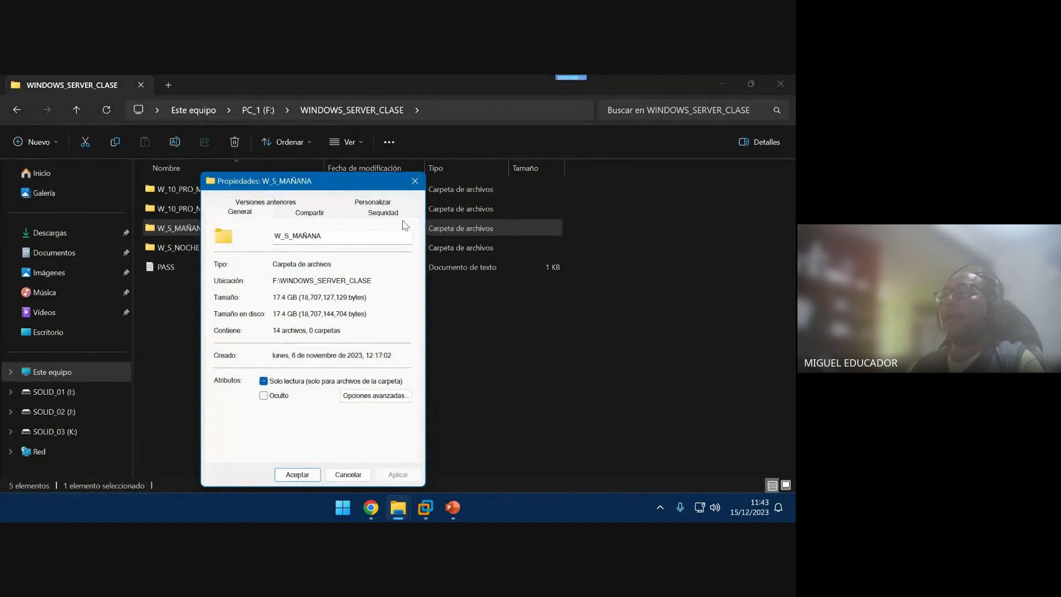
{"action": "left_click", "coordinate": [414, 182]}
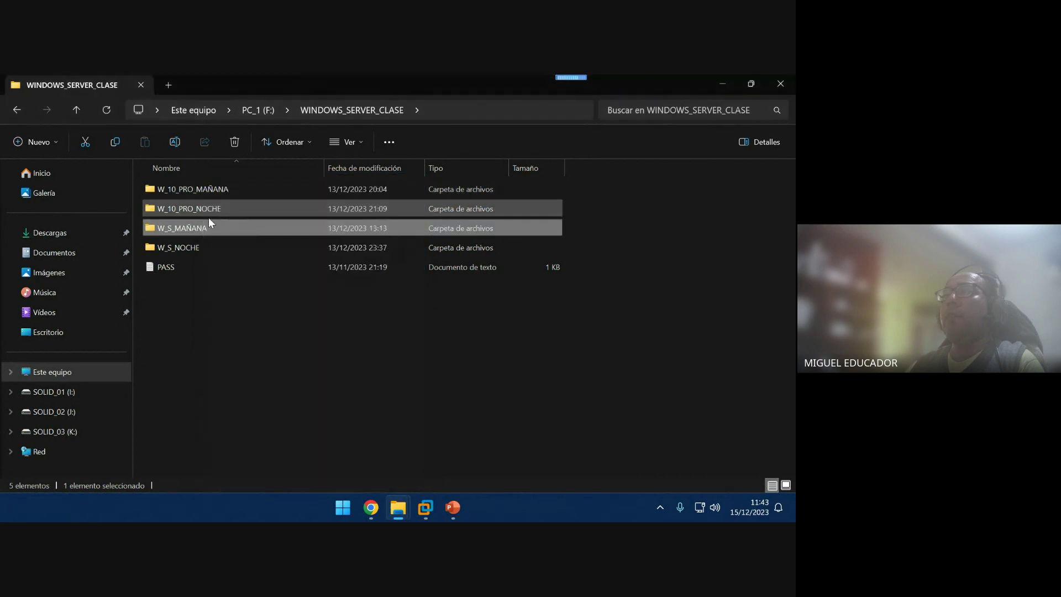
{"action": "left_click", "coordinate": [178, 250]}
{"action": "right_click", "coordinate": [196, 250]}
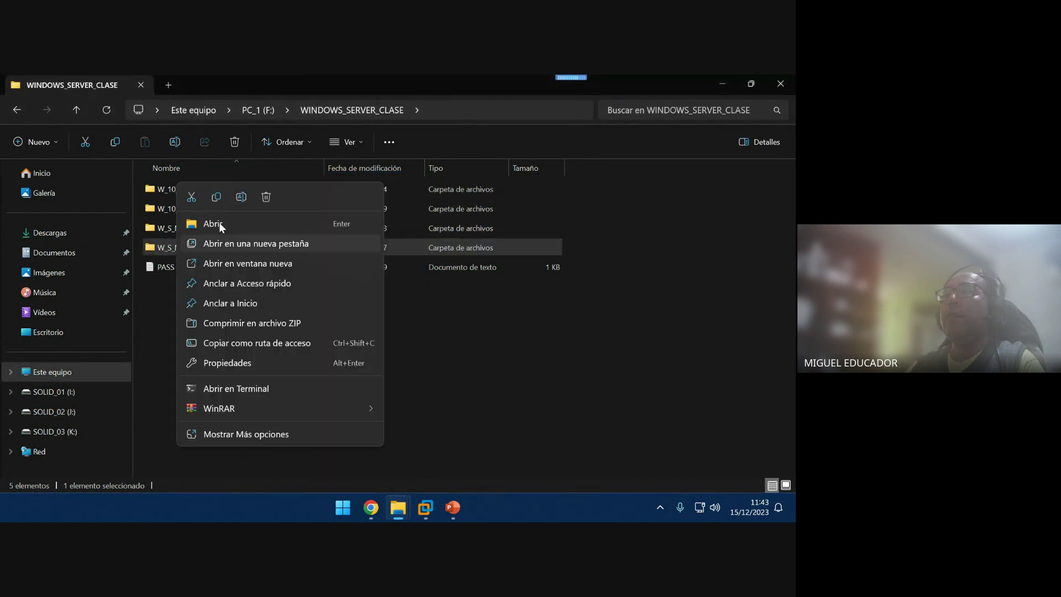
{"action": "left_click", "coordinate": [243, 362]}
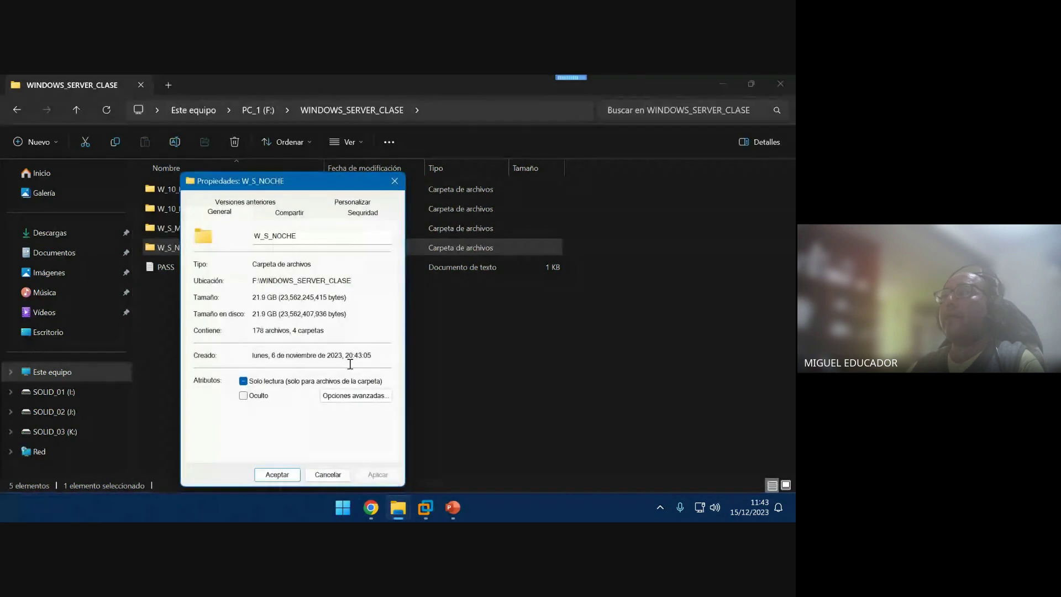
{"action": "left_click", "coordinate": [394, 182]}
{"action": "left_click", "coordinate": [262, 319]}
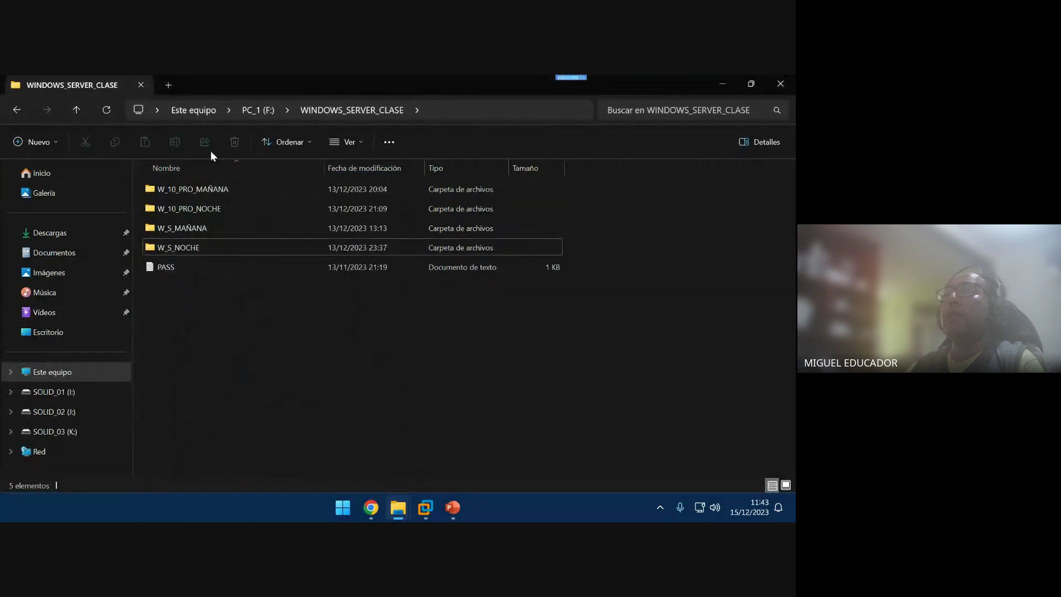
- Back on drive F, confirm LINUX_GNU_CENTOS_9 is now 5.28 GB, then close File Explorer
{"action": "left_click", "coordinate": [266, 110]}
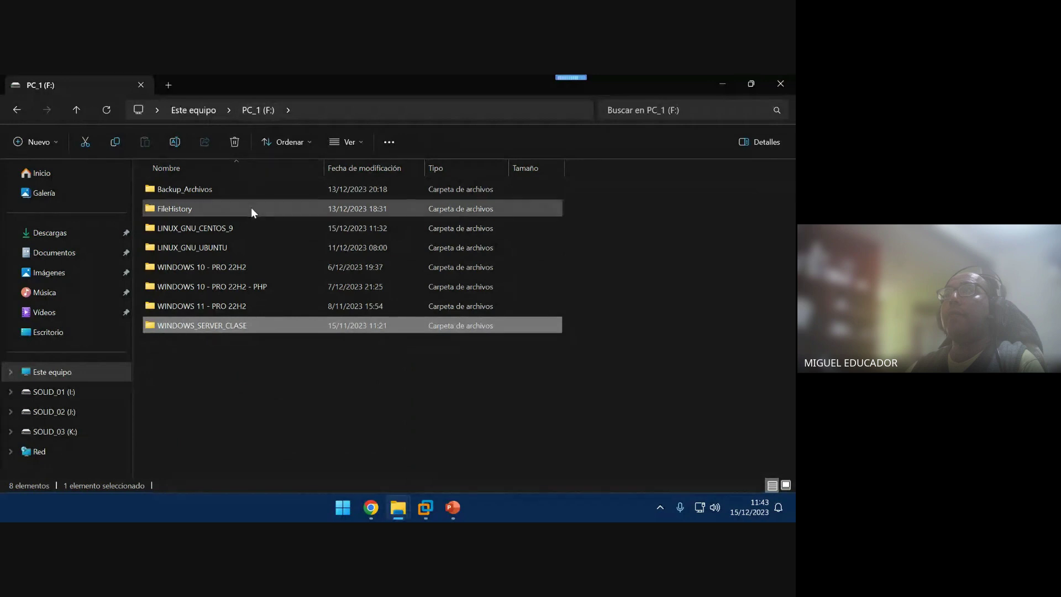
{"action": "mouse_move", "coordinate": [209, 247]}
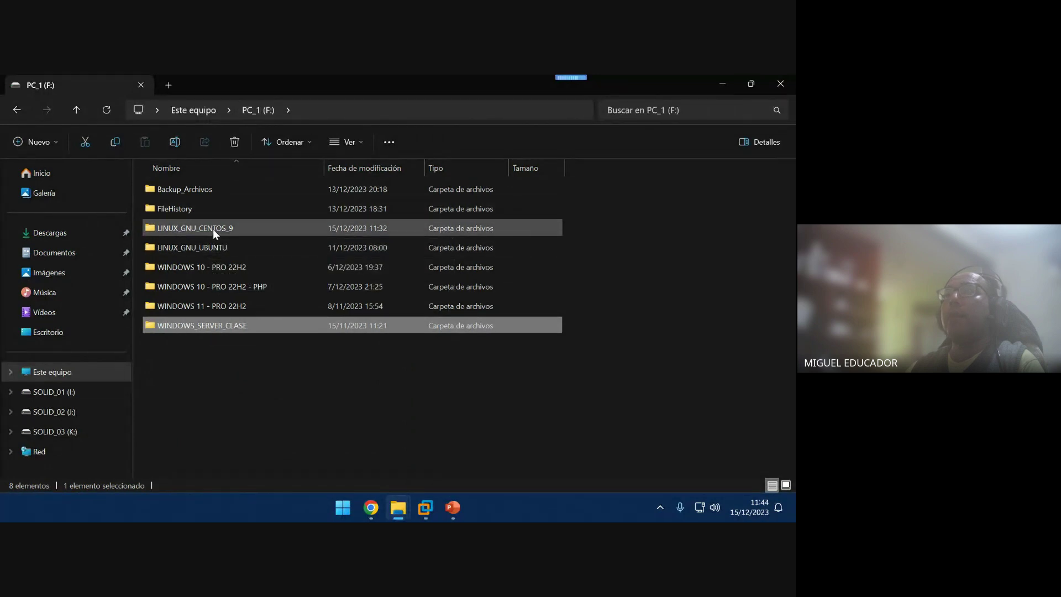
{"action": "right_click", "coordinate": [213, 229]}
{"action": "left_click", "coordinate": [264, 362]}
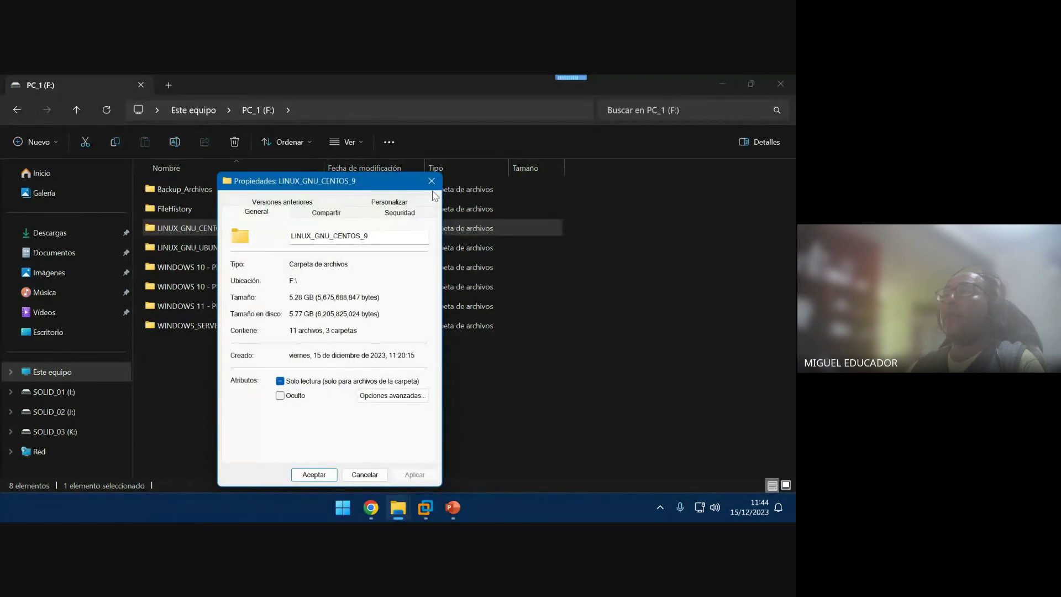
{"action": "left_click", "coordinate": [432, 181]}
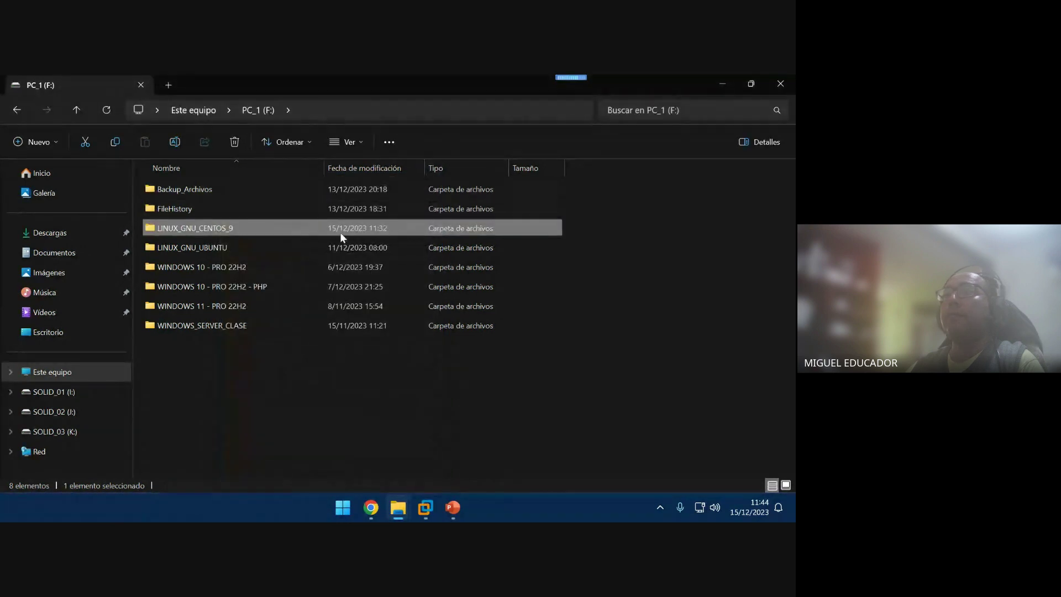
{"action": "left_click", "coordinate": [781, 84]}
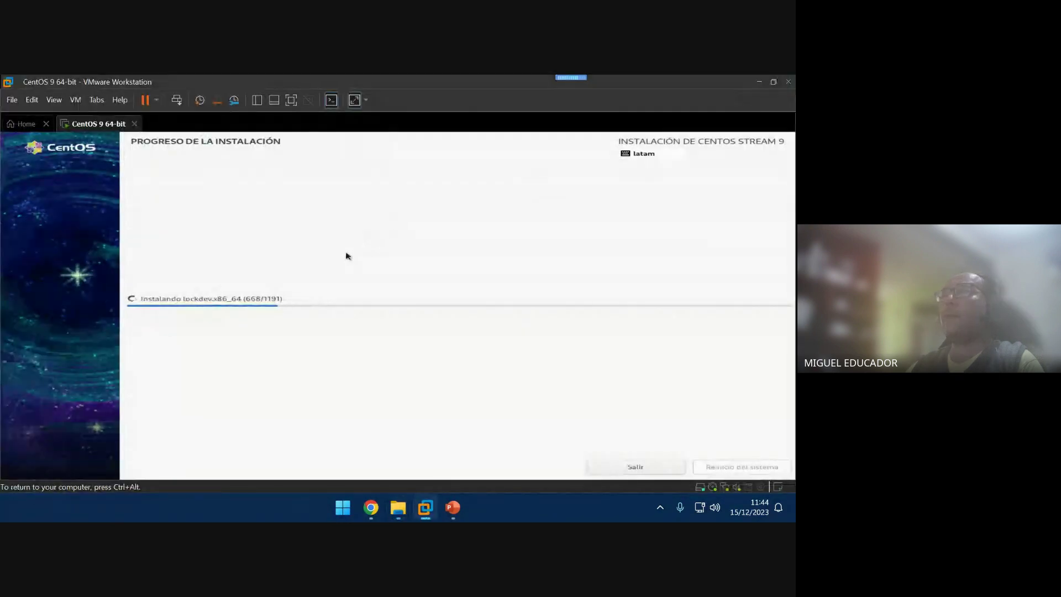
- Switch to the Google Meet tab in Chrome and stop presenting the screen
{"action": "left_click", "coordinate": [660, 509]}
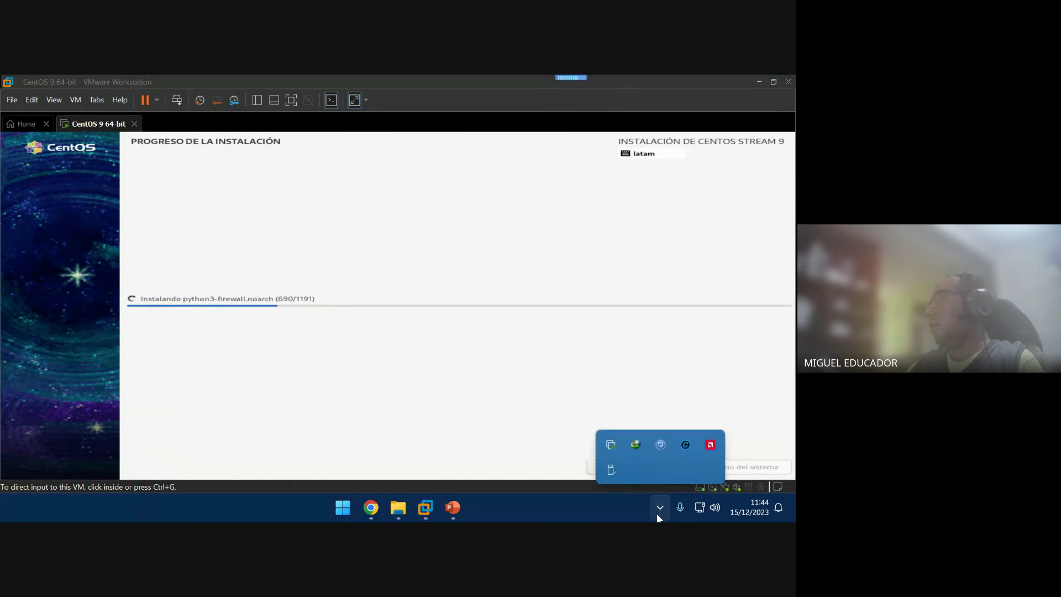
{"action": "left_click", "coordinate": [657, 512]}
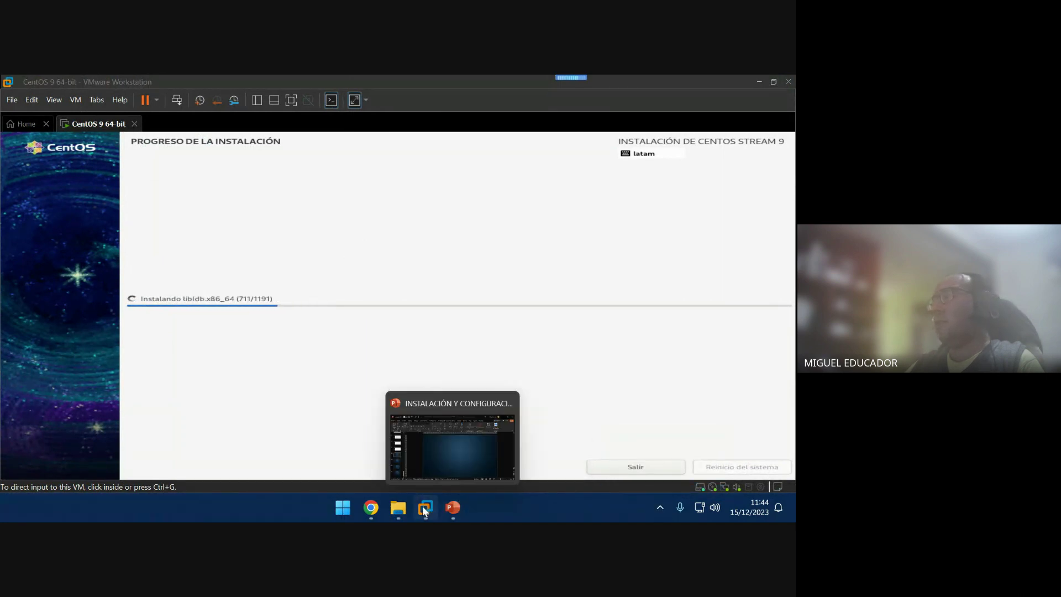
{"action": "mouse_move", "coordinate": [398, 512]}
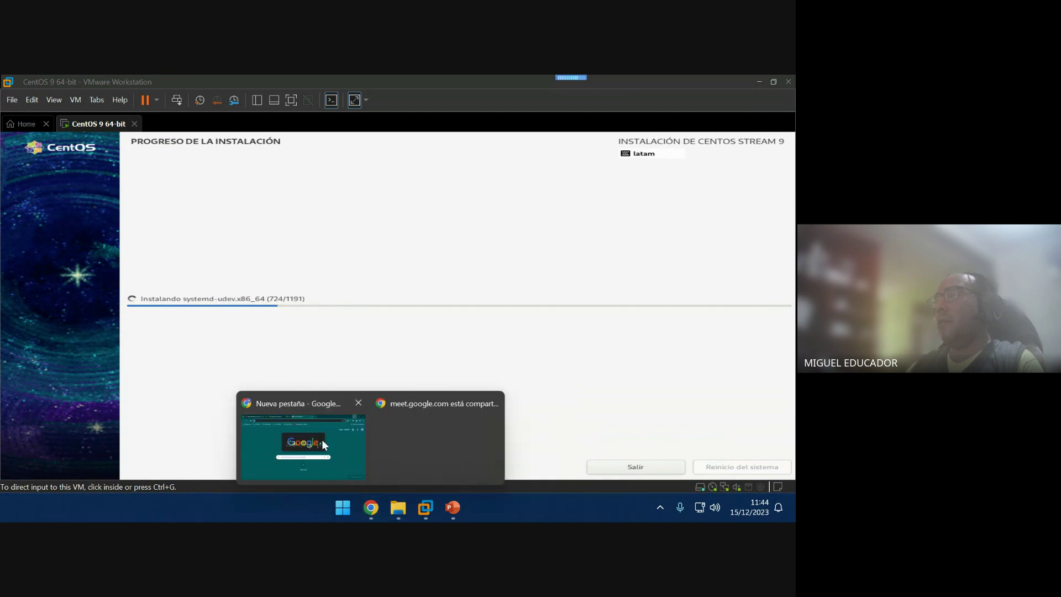
{"action": "left_click", "coordinate": [323, 445]}
{"action": "left_click", "coordinate": [227, 84]}
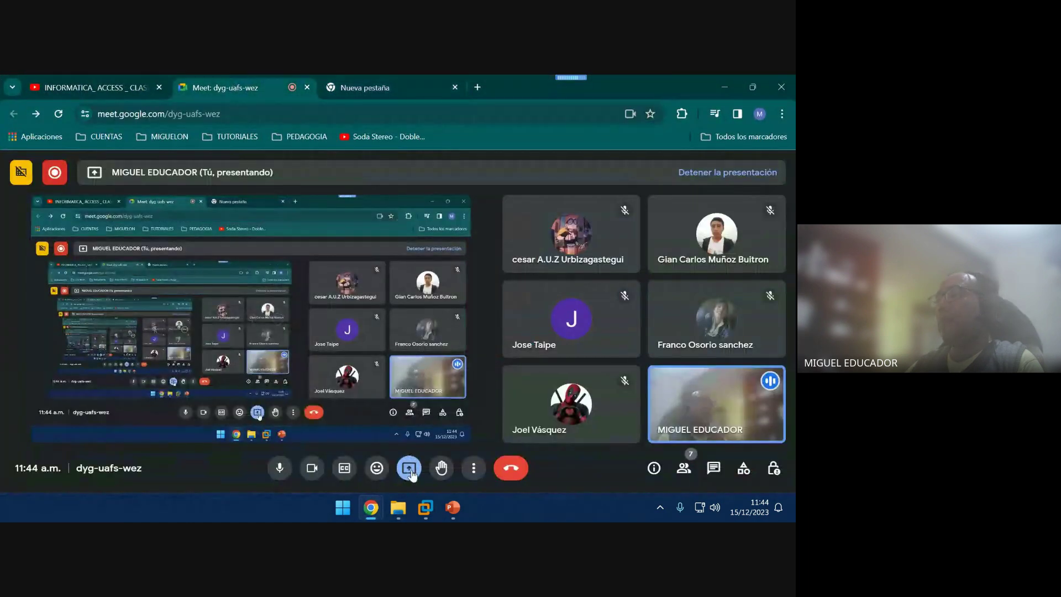
{"action": "left_click", "coordinate": [411, 470]}
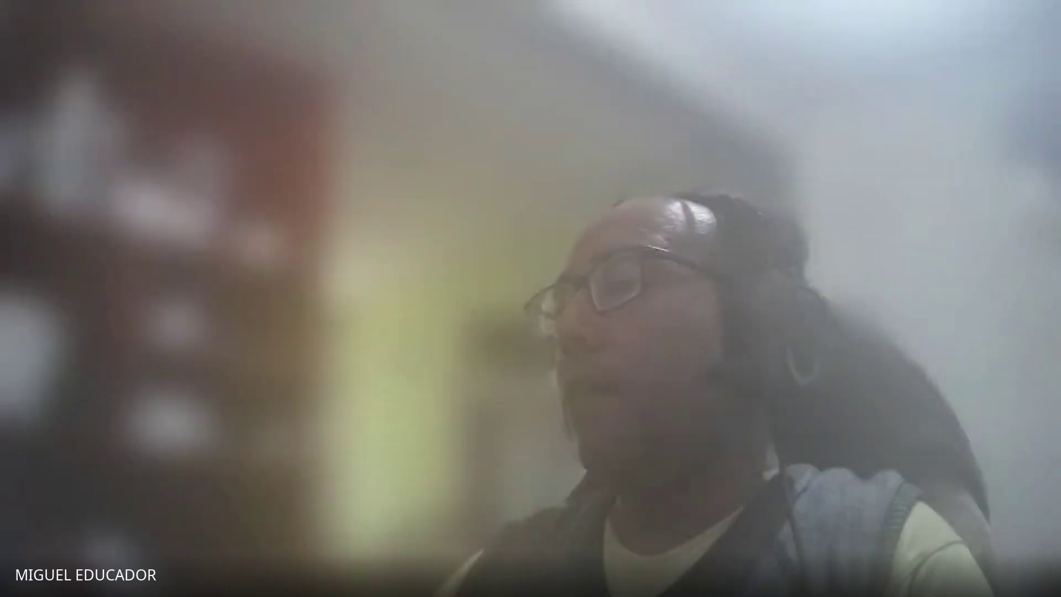
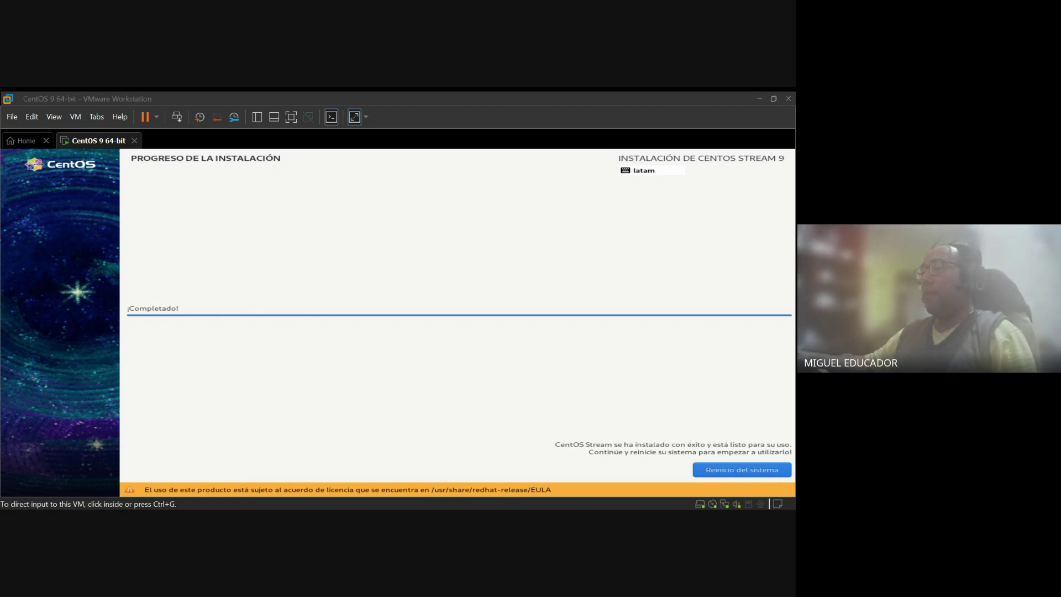
- Reboot the installed CentOS guest with 'Reinicio del sistema' and release input to the host
{"action": "left_click", "coordinate": [486, 443]}
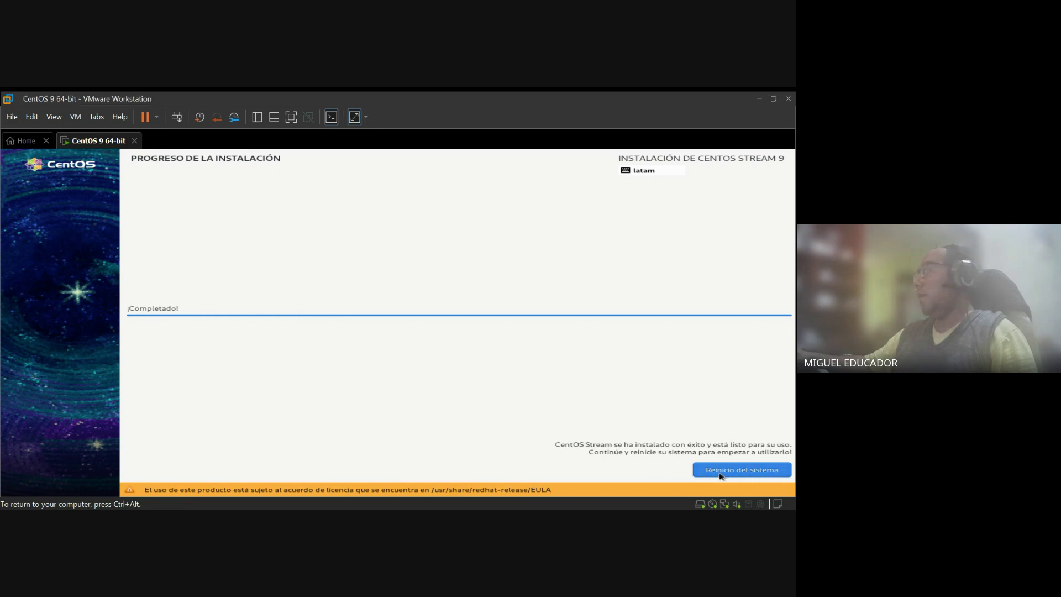
{"action": "key", "text": "ctrl+alt"}
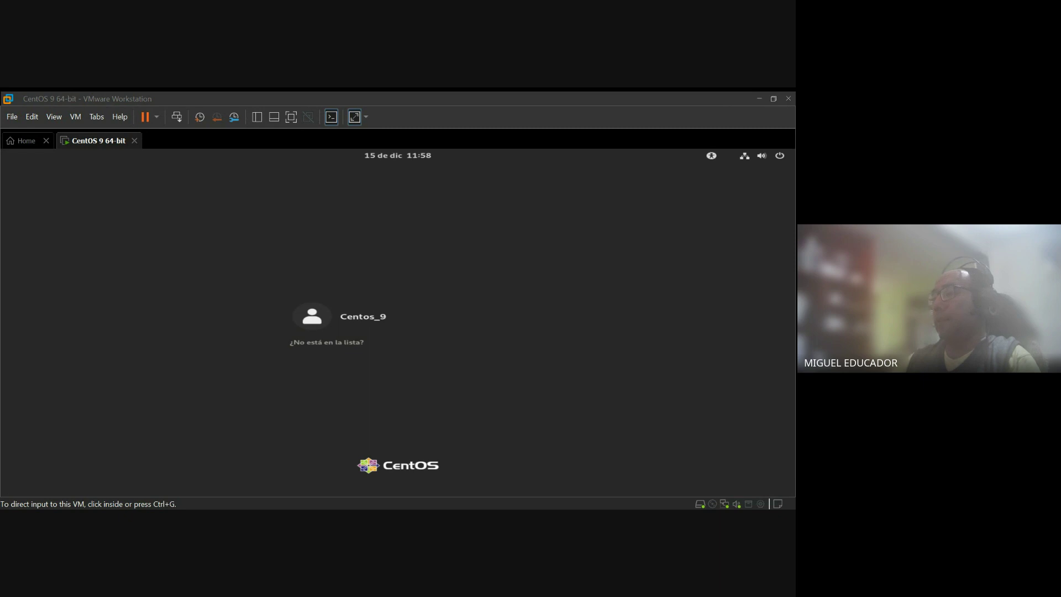
- Sign in to the Centos_9 account with its password, turning off Caps Lock first
{"action": "left_click", "coordinate": [424, 355]}
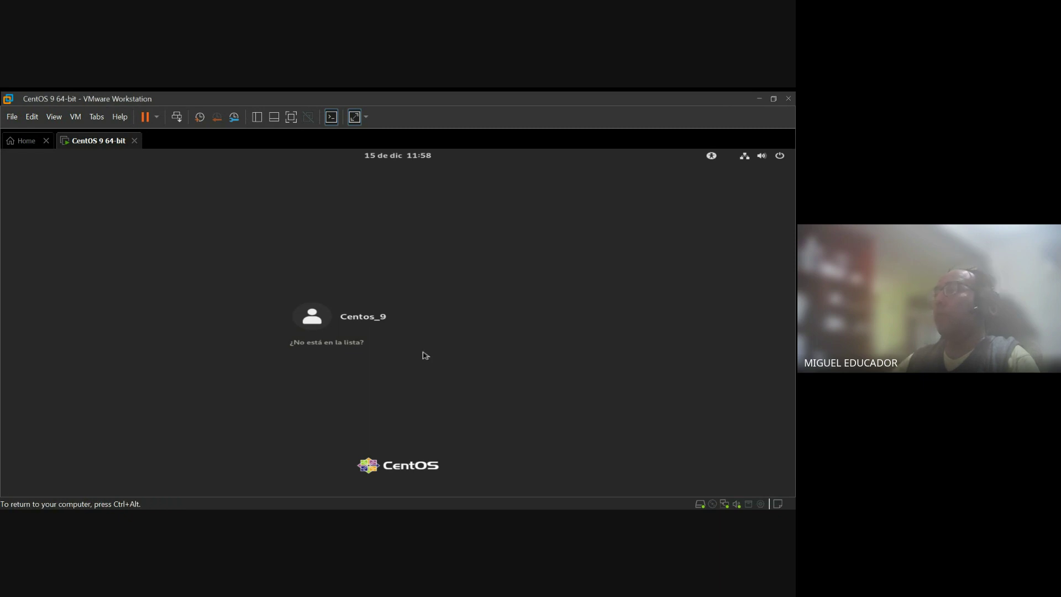
{"action": "left_click", "coordinate": [340, 319]}
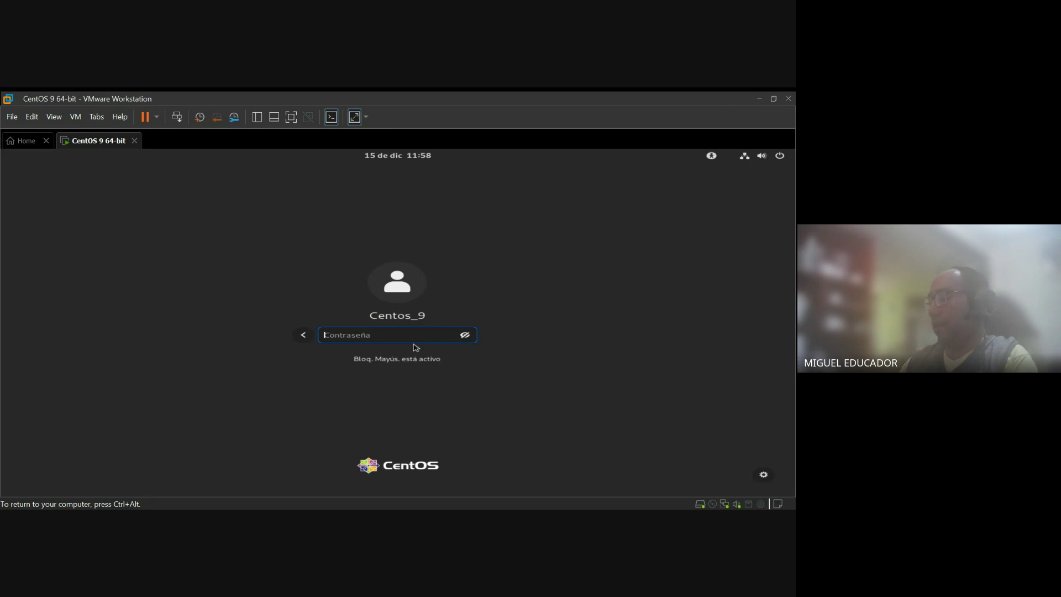
{"action": "type", "text": "••"}
{"action": "key", "text": "Caps_Lock"}
{"action": "type", "text": "••••••••"}
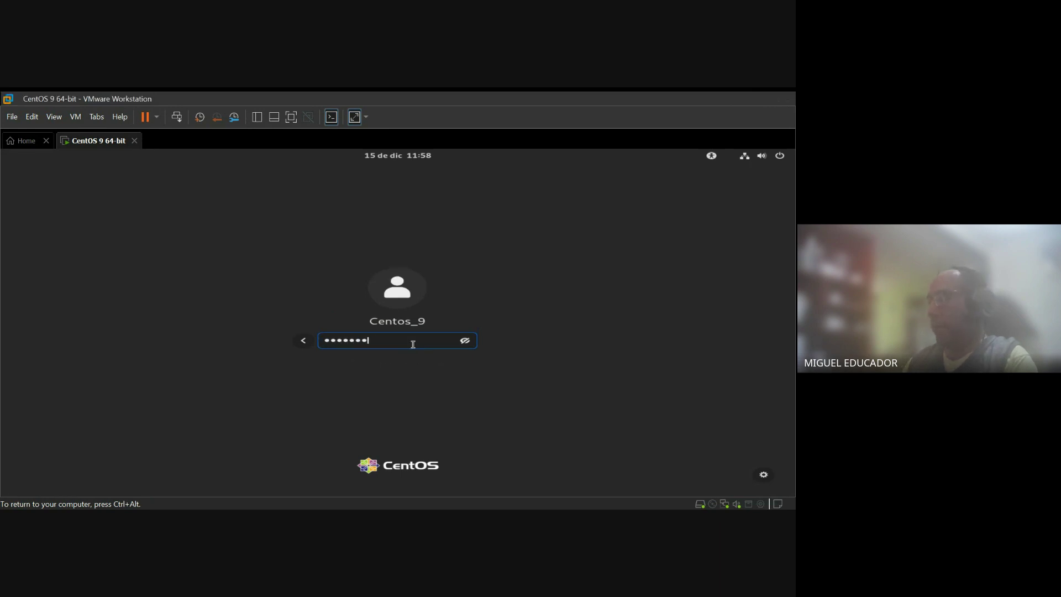
{"action": "key", "text": "ctrl+alt"}
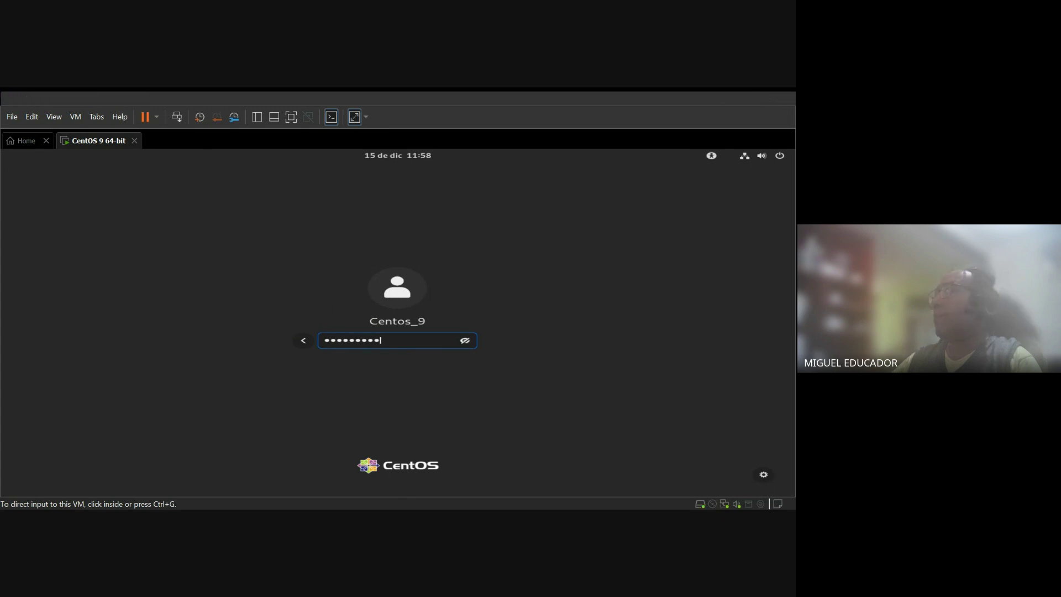
{"action": "left_click", "coordinate": [531, 337]}
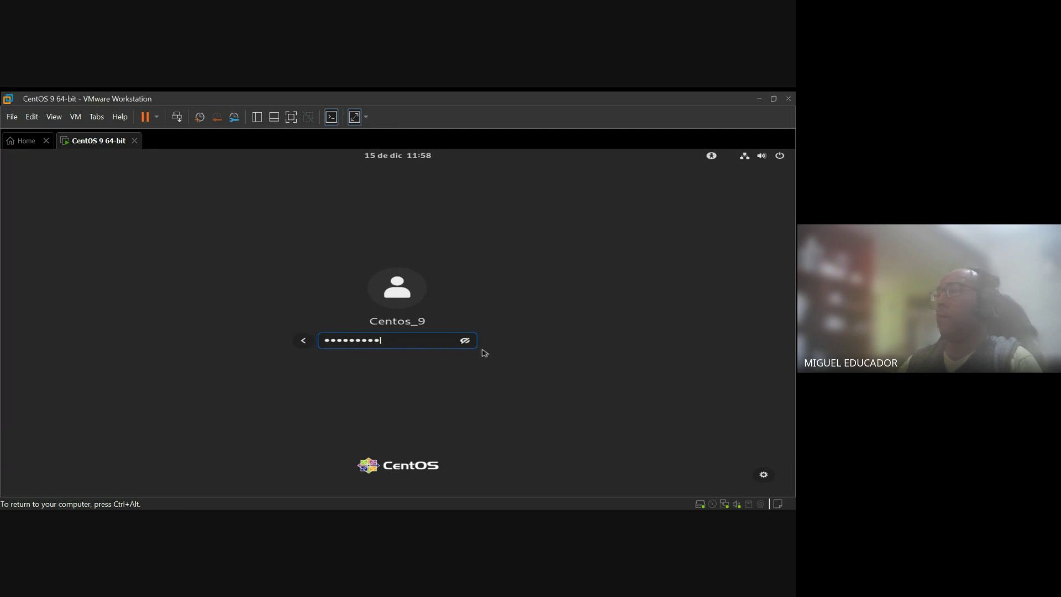
{"action": "key", "text": "Return"}
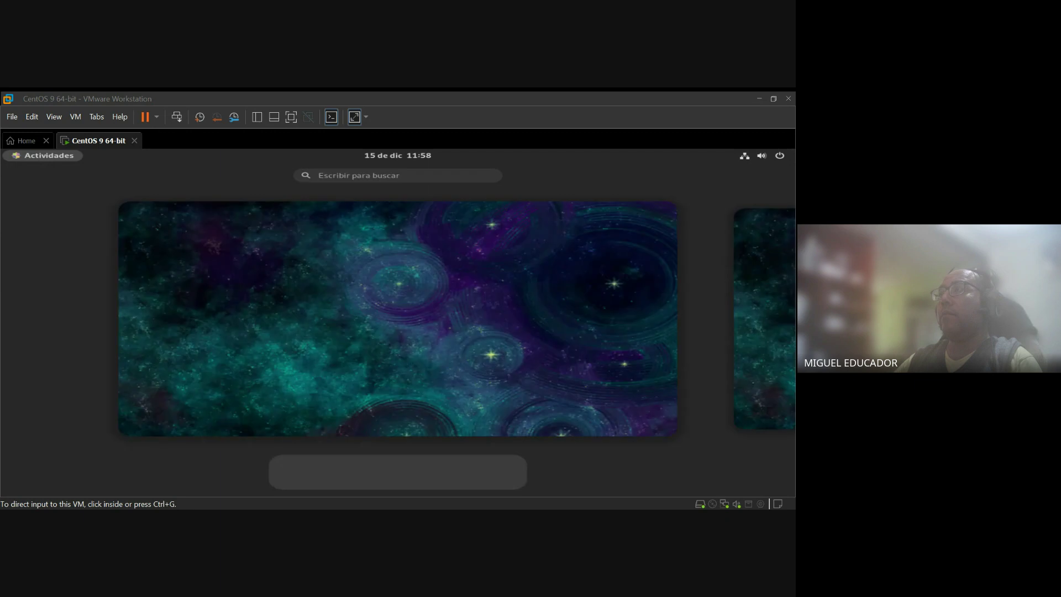
- Accept the 'Hacer el tour' offer in the Welcome to CentOS Stream dialog
{"action": "left_click", "coordinate": [728, 97]}
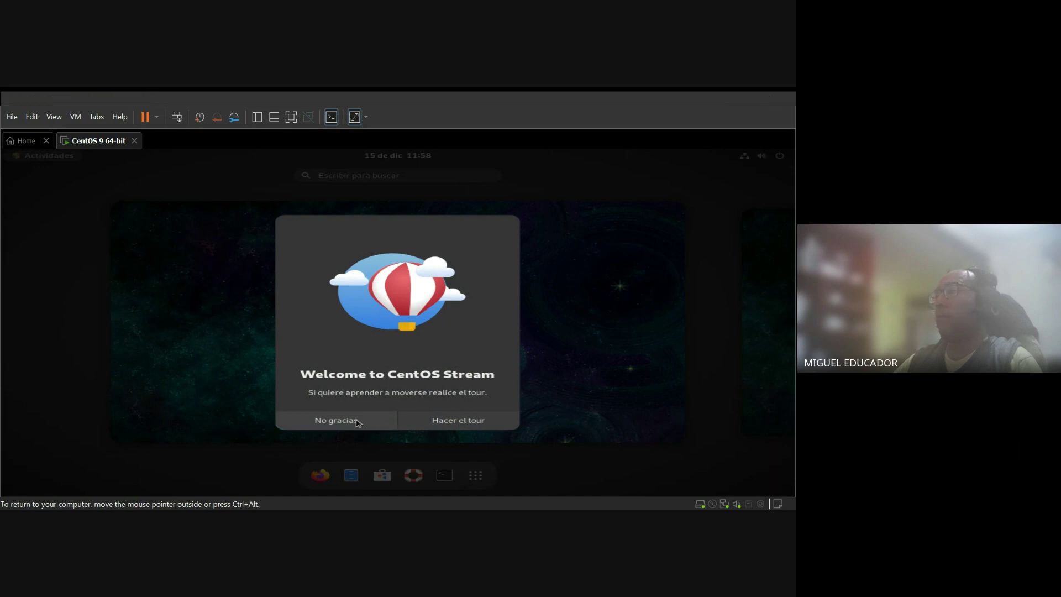
{"action": "left_click", "coordinate": [458, 422]}
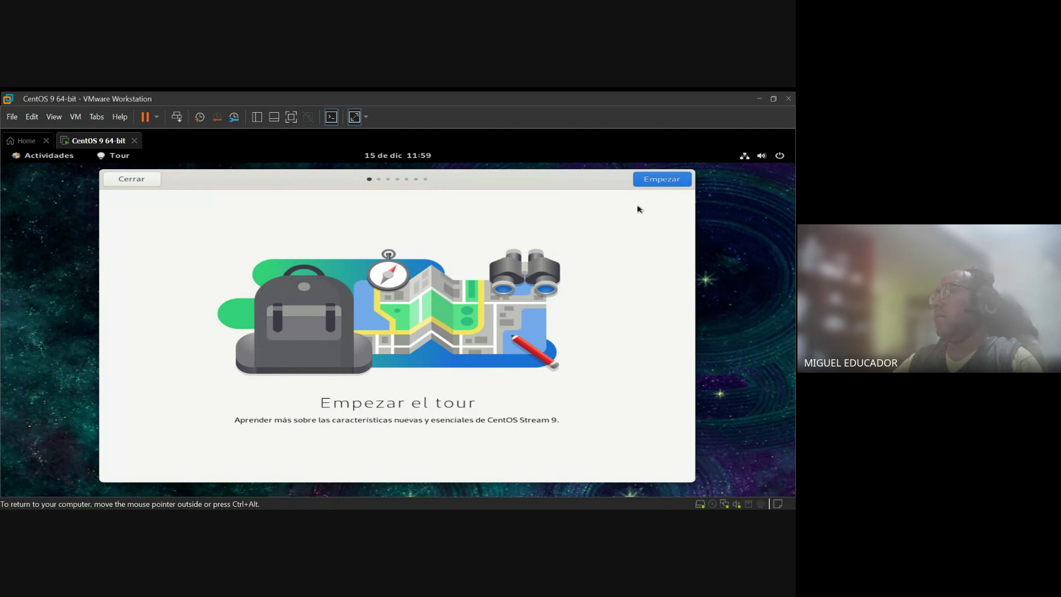
- Page through the GNOME welcome tour from Empezar to the final page and close it
{"action": "left_click", "coordinate": [651, 182]}
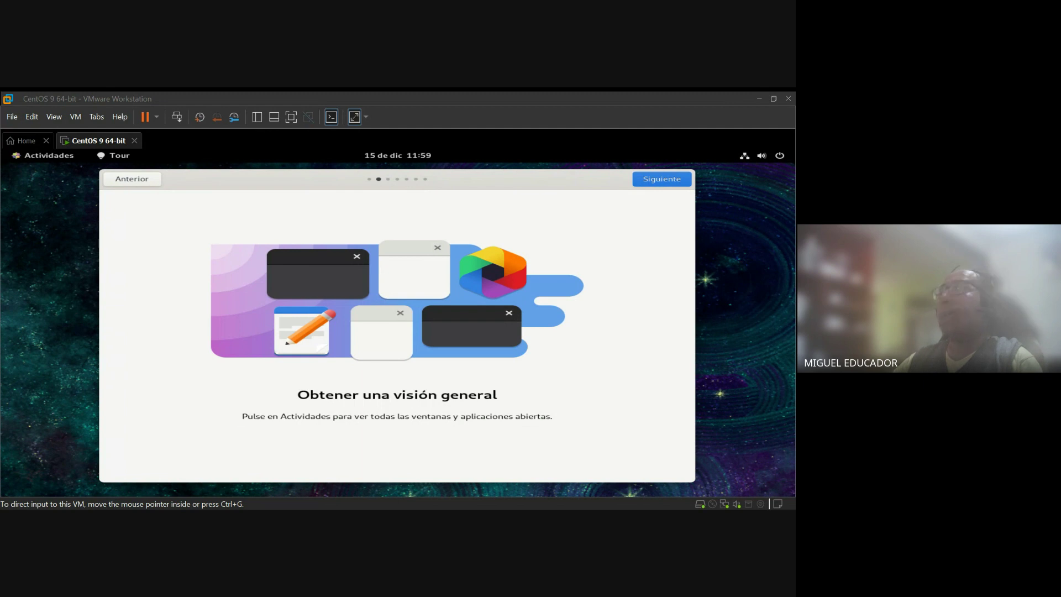
{"action": "left_click", "coordinate": [661, 179]}
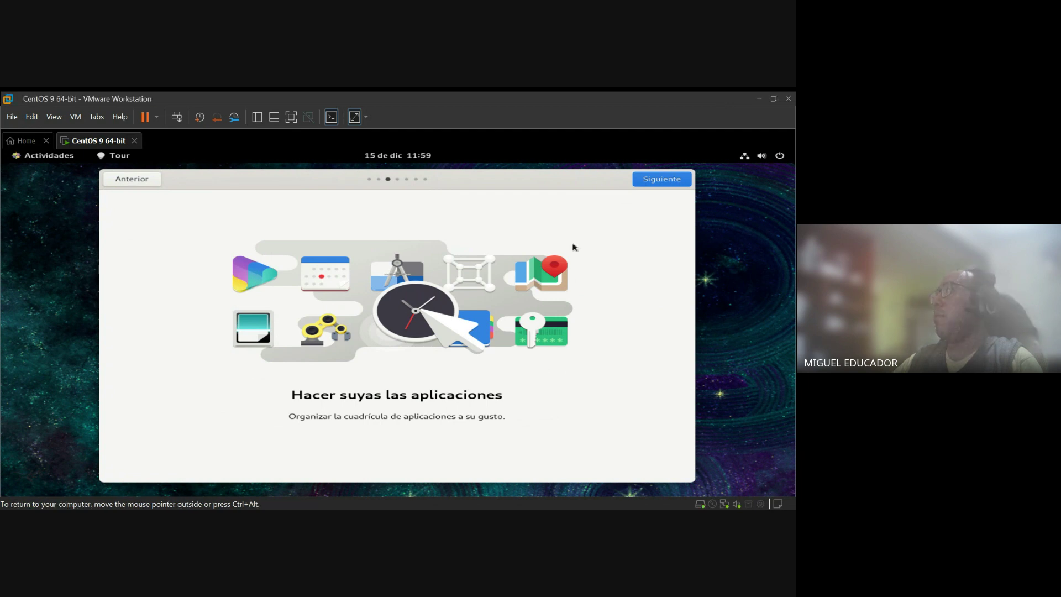
{"action": "left_click", "coordinate": [637, 184]}
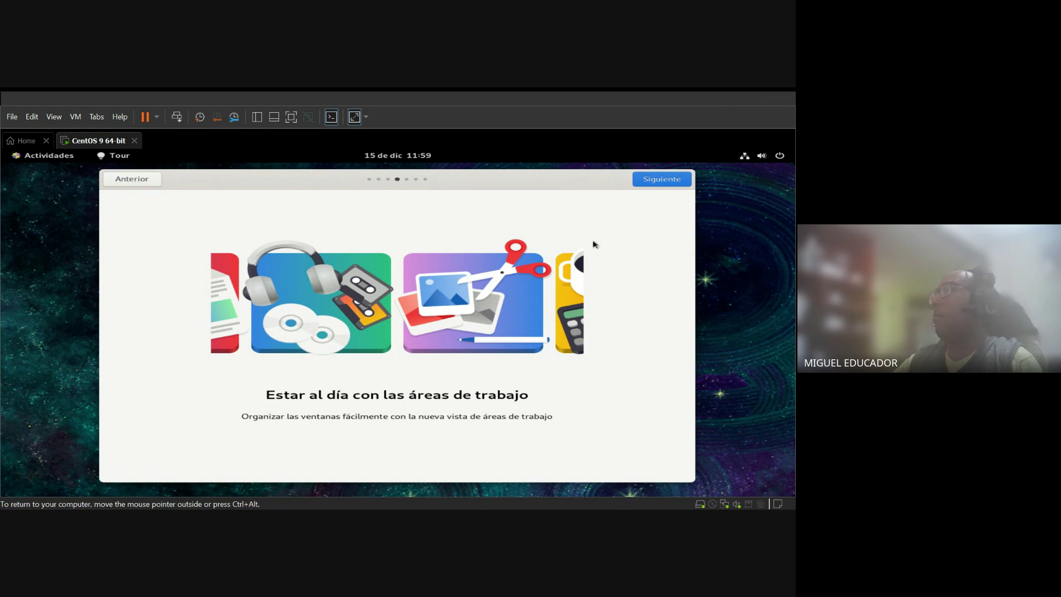
{"action": "left_click", "coordinate": [638, 181]}
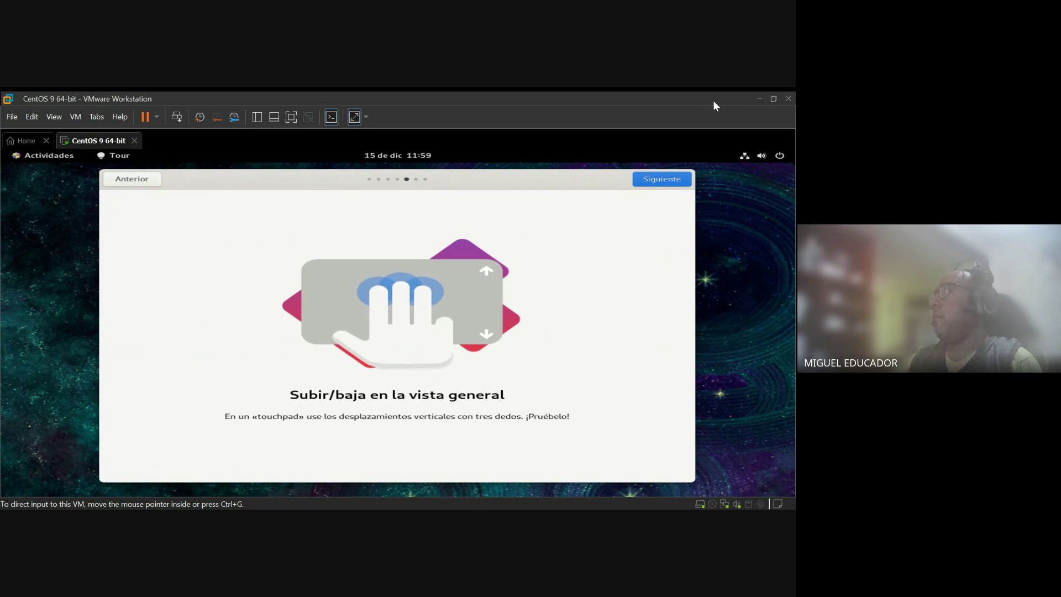
{"action": "left_click", "coordinate": [664, 179]}
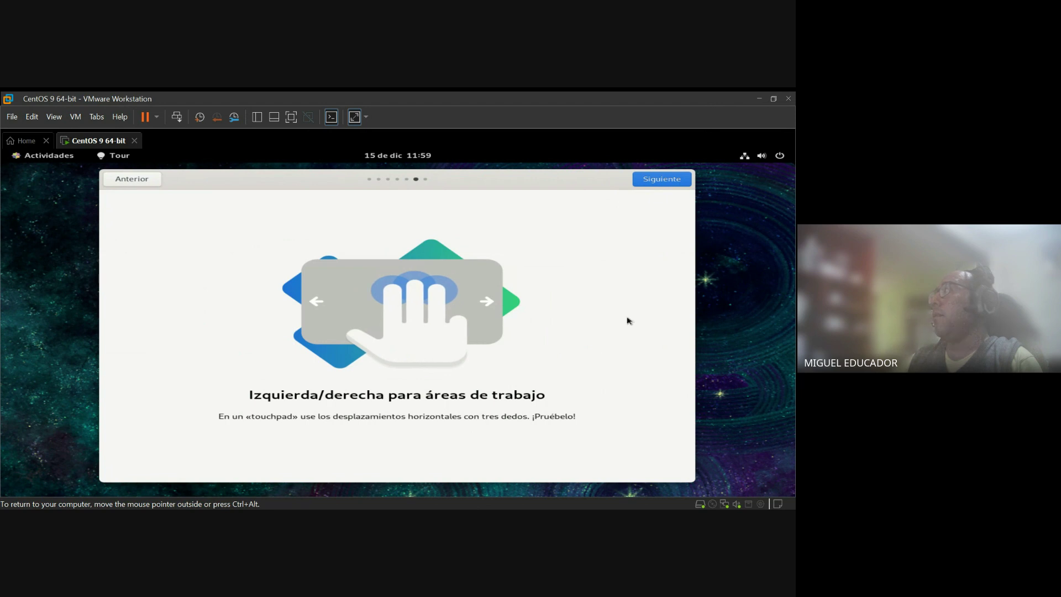
{"action": "left_click", "coordinate": [655, 179]}
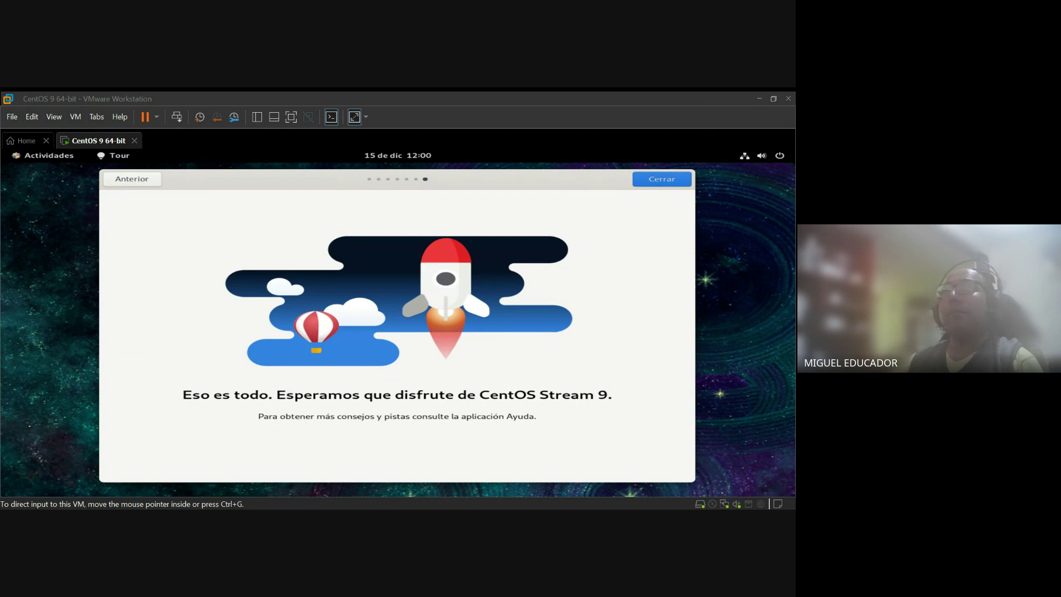
{"action": "left_click", "coordinate": [685, 142]}
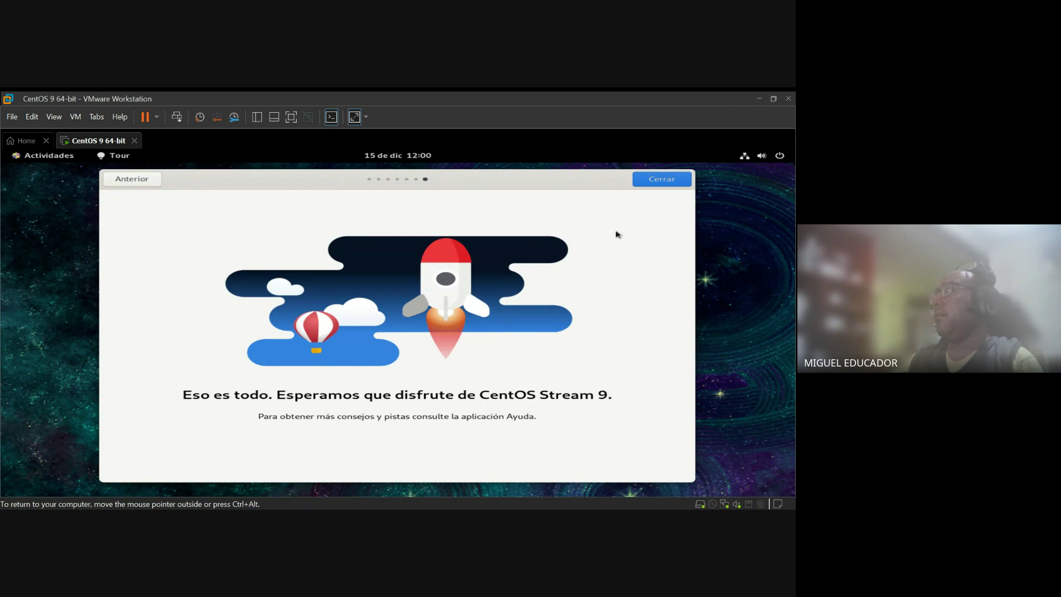
{"action": "left_click", "coordinate": [656, 180]}
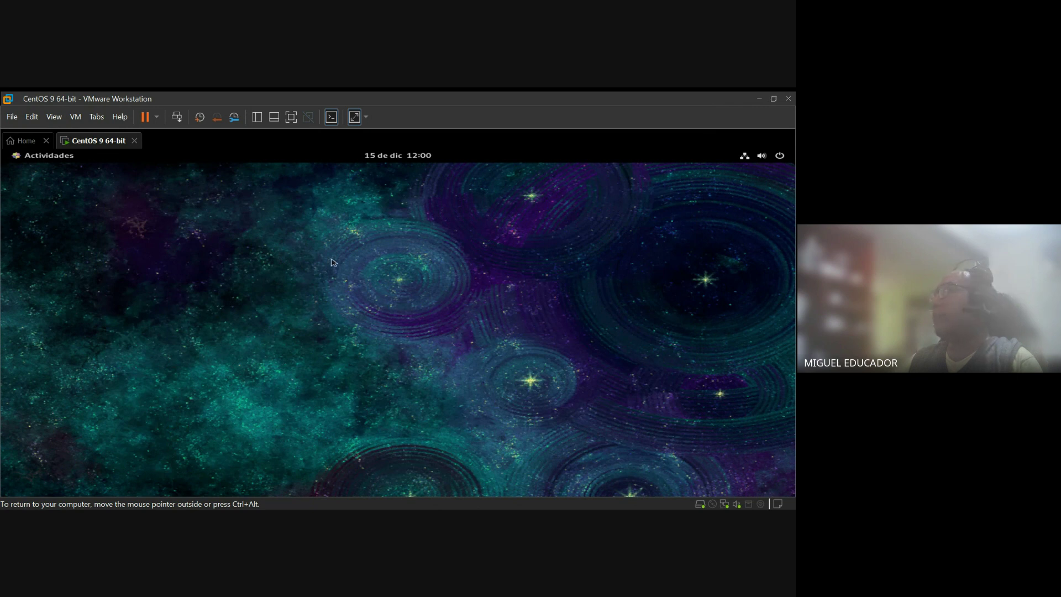
- Launch Firefox from the Actividades dash in the CentOS guest
{"action": "key", "text": "ctrl+alt"}
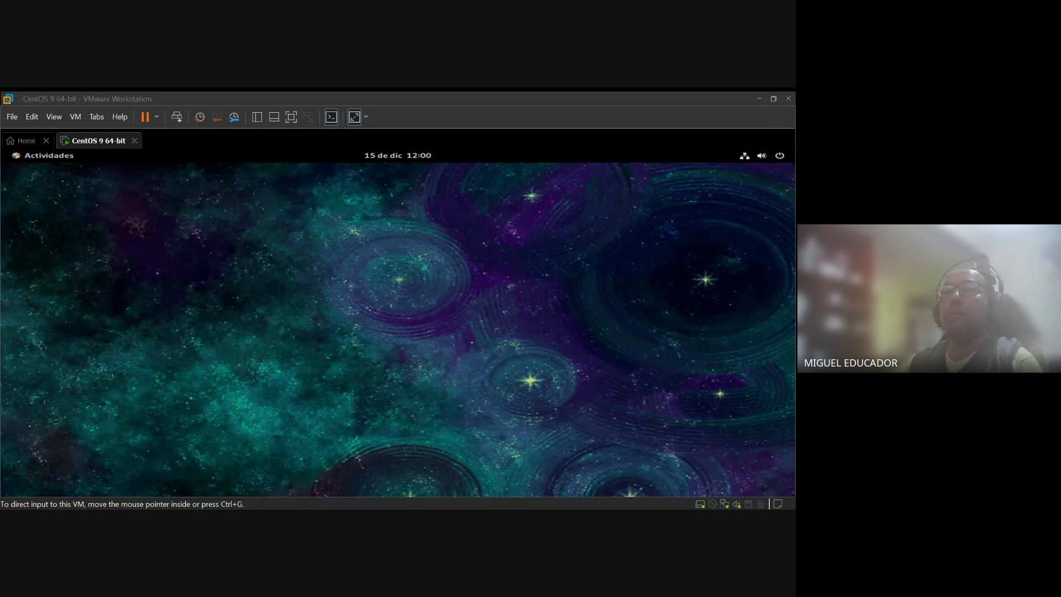
{"action": "left_click", "coordinate": [256, 255]}
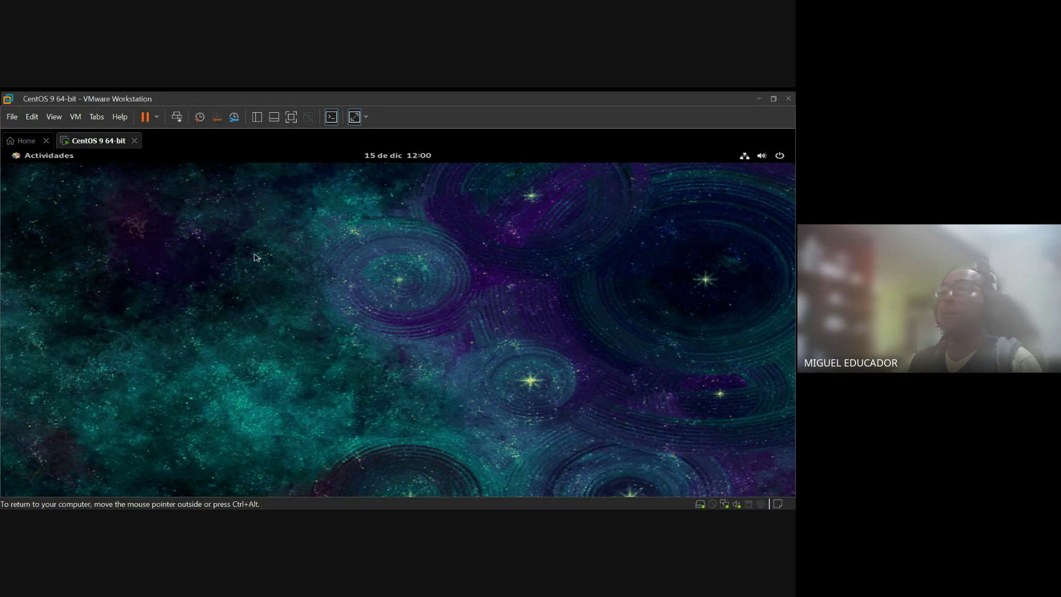
{"action": "left_click", "coordinate": [60, 160]}
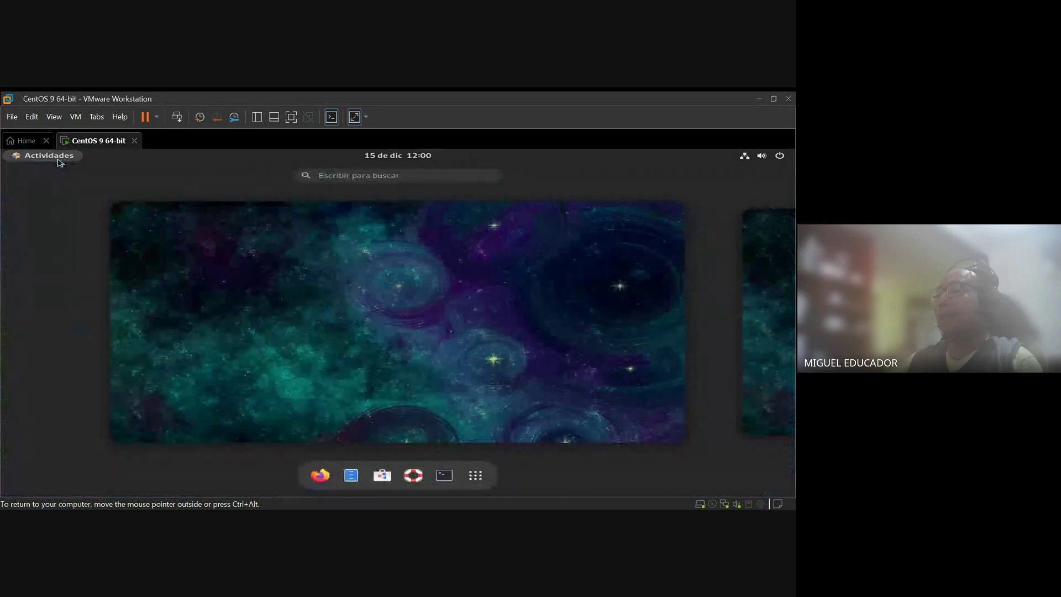
{"action": "left_click", "coordinate": [321, 475]}
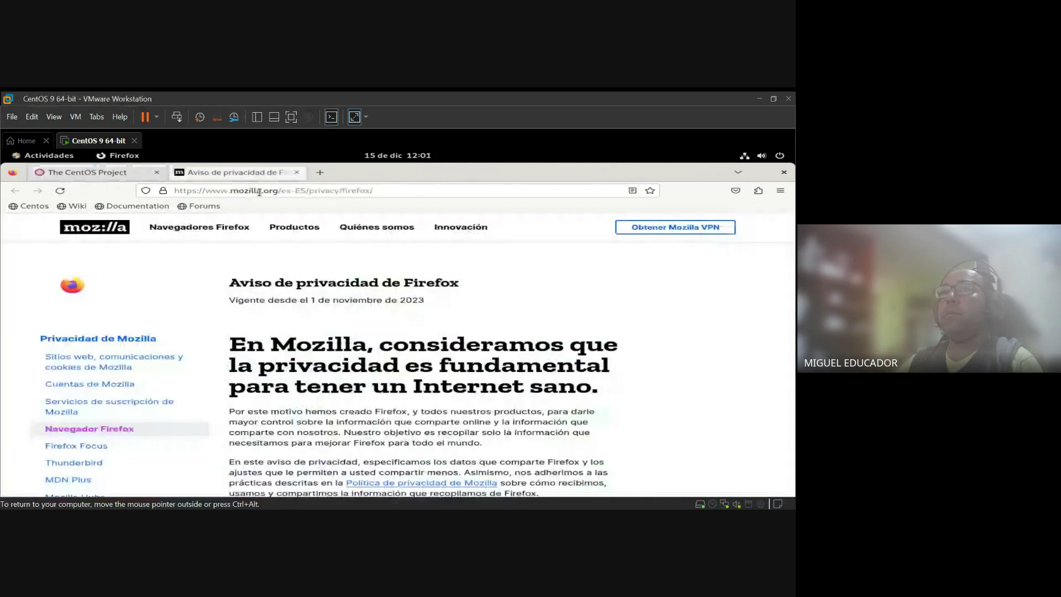
- Close both the CentOS Project tab and the Mozilla privacy notice tab
{"action": "left_click", "coordinate": [245, 176]}
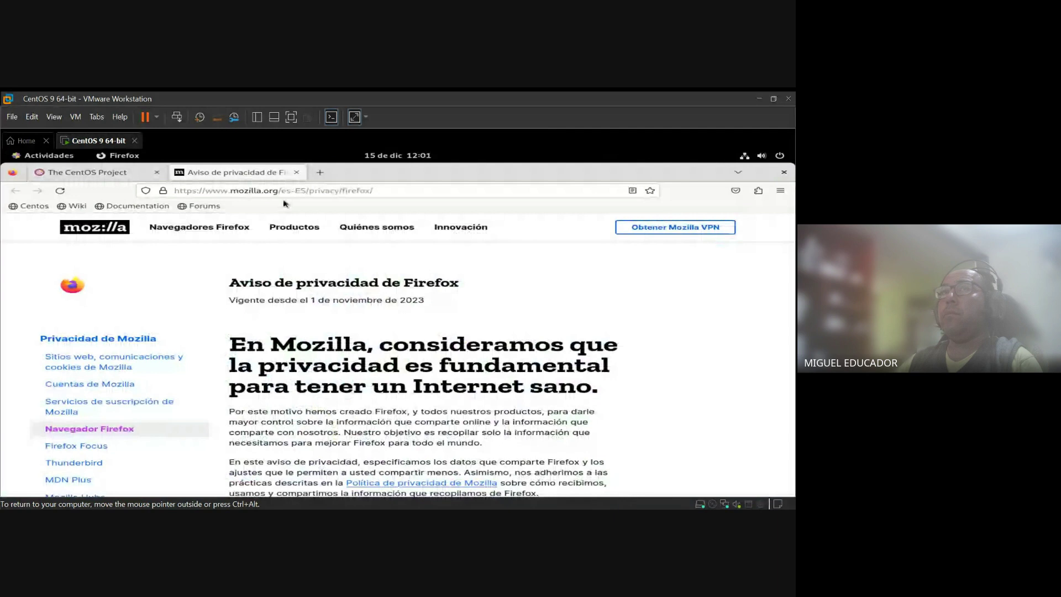
{"action": "left_click", "coordinate": [143, 173]}
{"action": "left_click", "coordinate": [157, 173]}
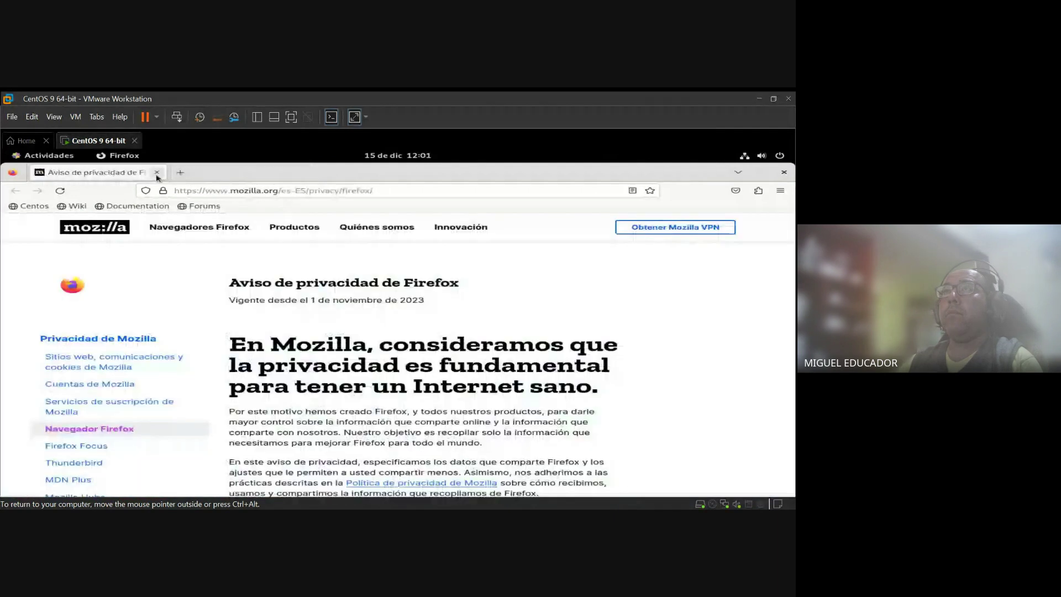
{"action": "left_click", "coordinate": [157, 172]}
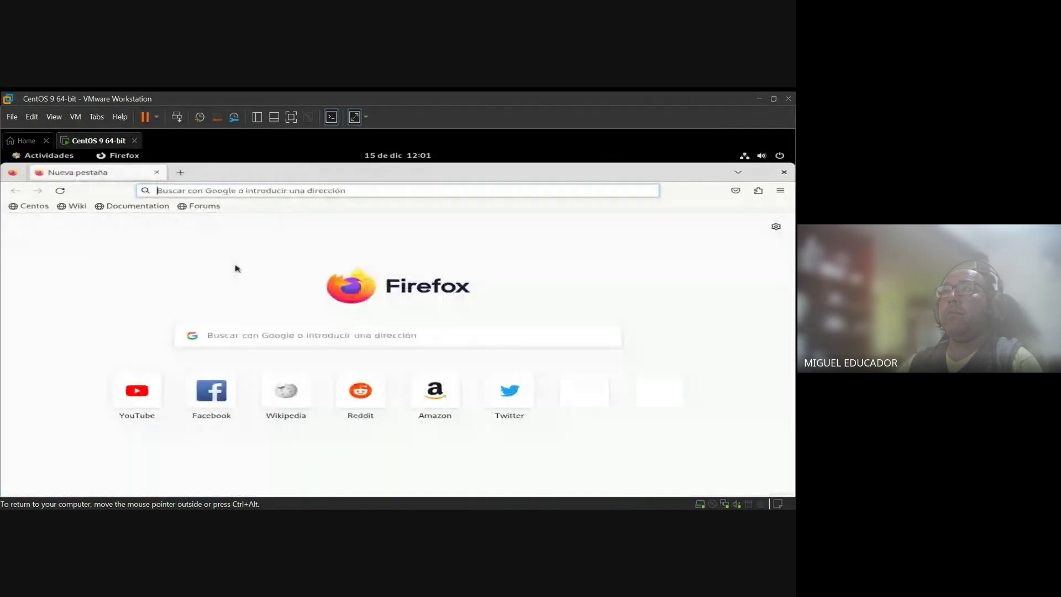
- Search for 'velocidad de internet' and open the Speedtest by Ookla result
{"action": "left_click", "coordinate": [287, 335]}
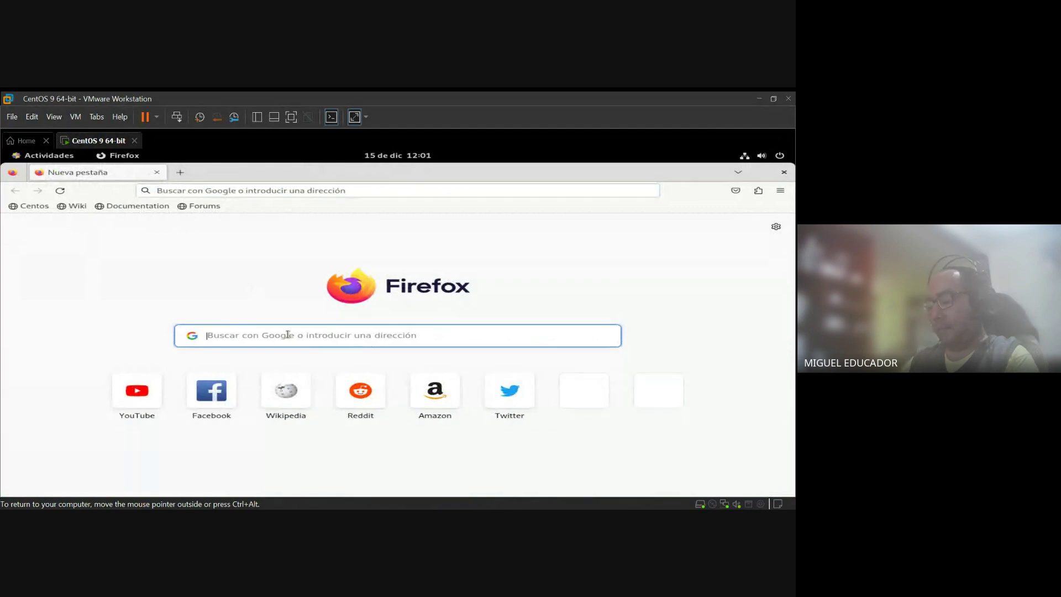
{"action": "type", "text": "velocidad de"}
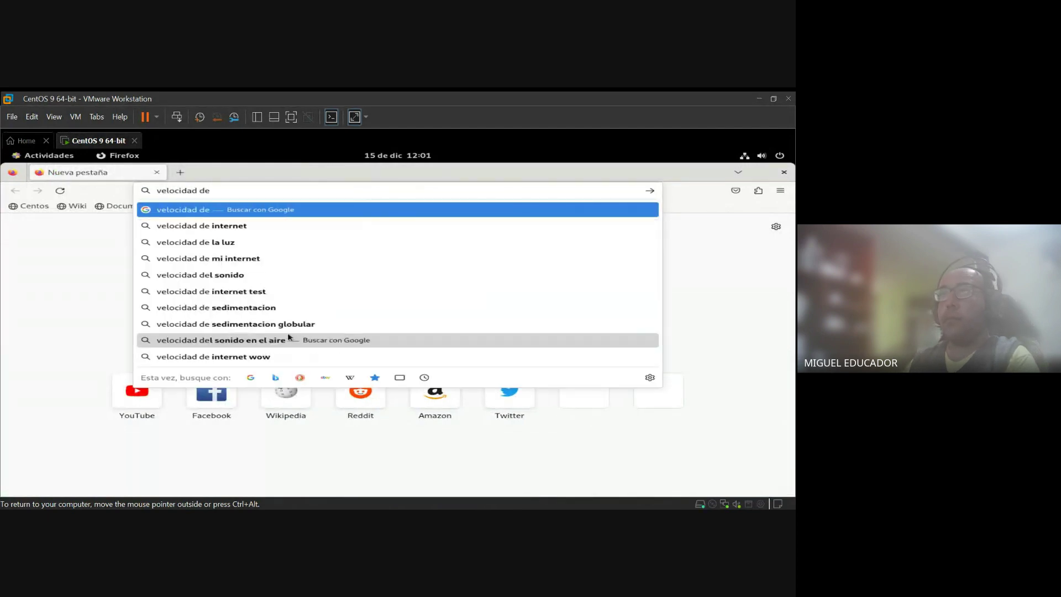
{"action": "key", "text": "Down"}
{"action": "key", "text": "Return"}
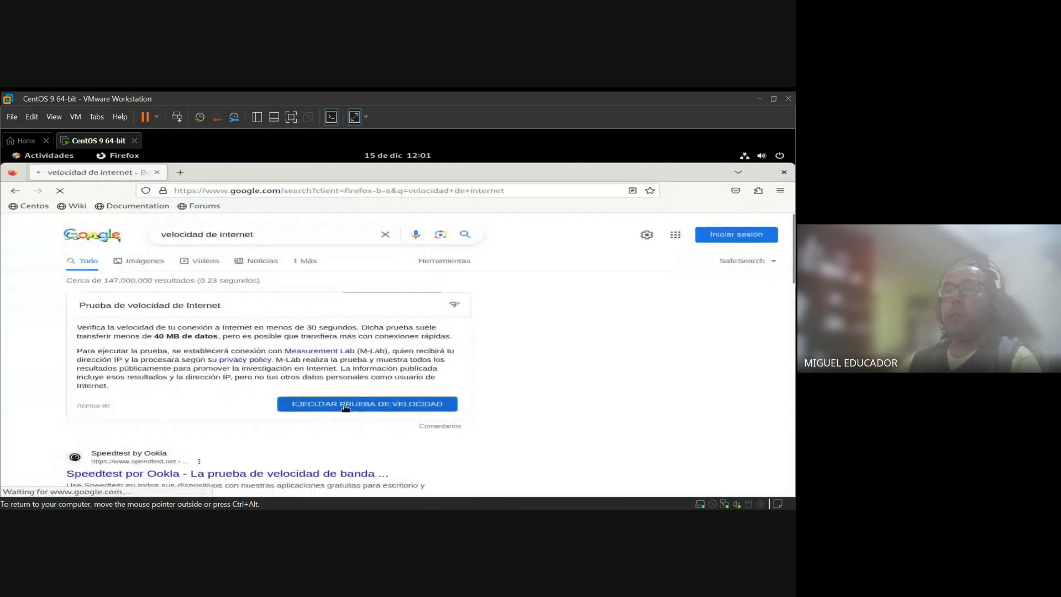
{"action": "scroll", "coordinate": [337, 415], "scroll_direction": "down", "scroll_amount": 2}
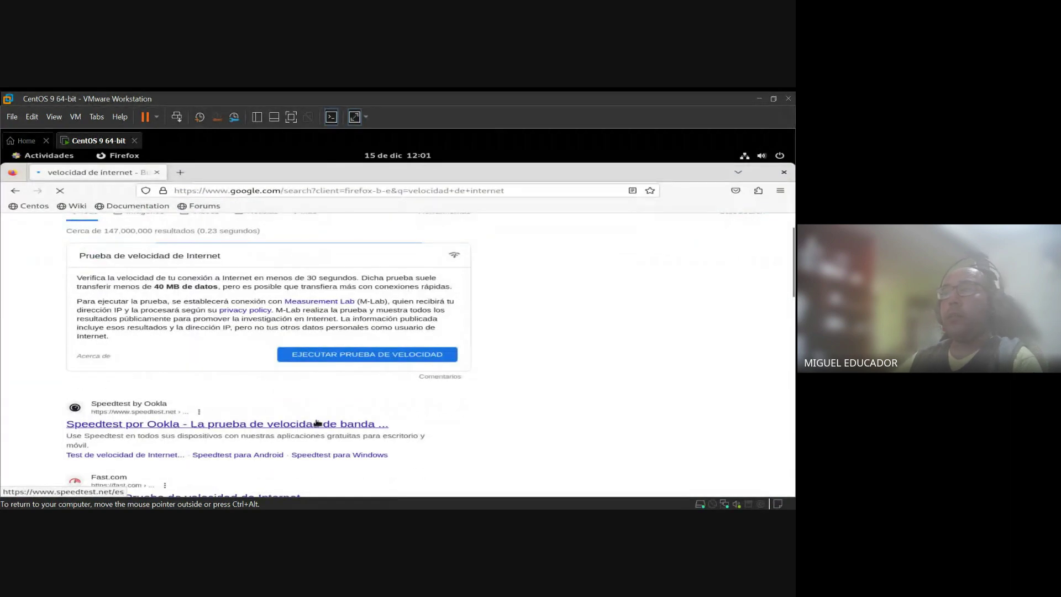
{"action": "scroll", "coordinate": [318, 424], "scroll_direction": "down", "scroll_amount": 2}
{"action": "left_click", "coordinate": [297, 379]}
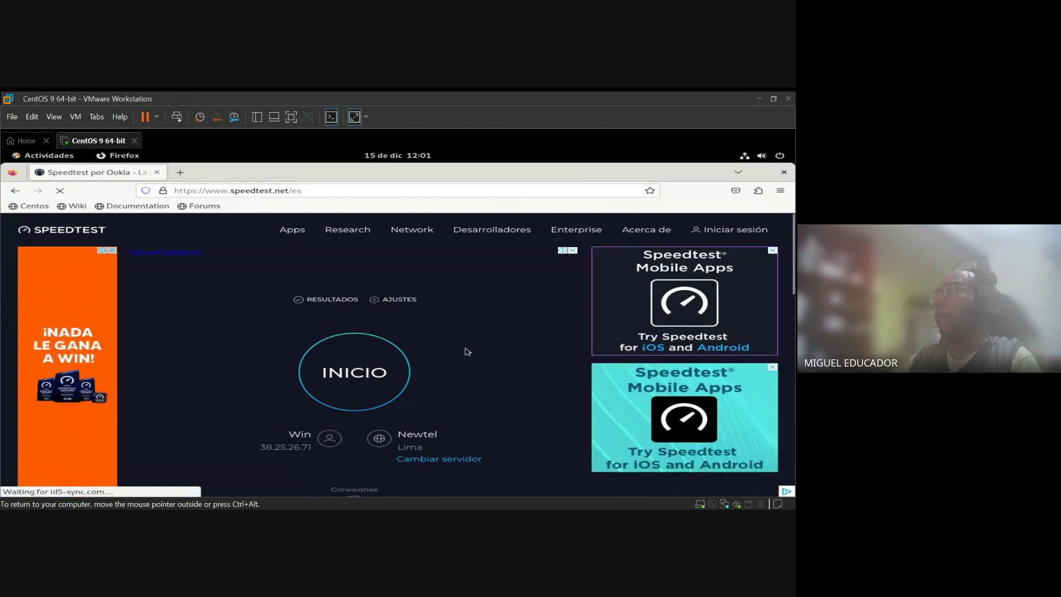
- Run the speed test (92.13 Mbps down, 93.89 Mbps up), dismissing the popups, then start a new tab
{"action": "scroll", "coordinate": [472, 398], "scroll_direction": "down", "scroll_amount": 5}
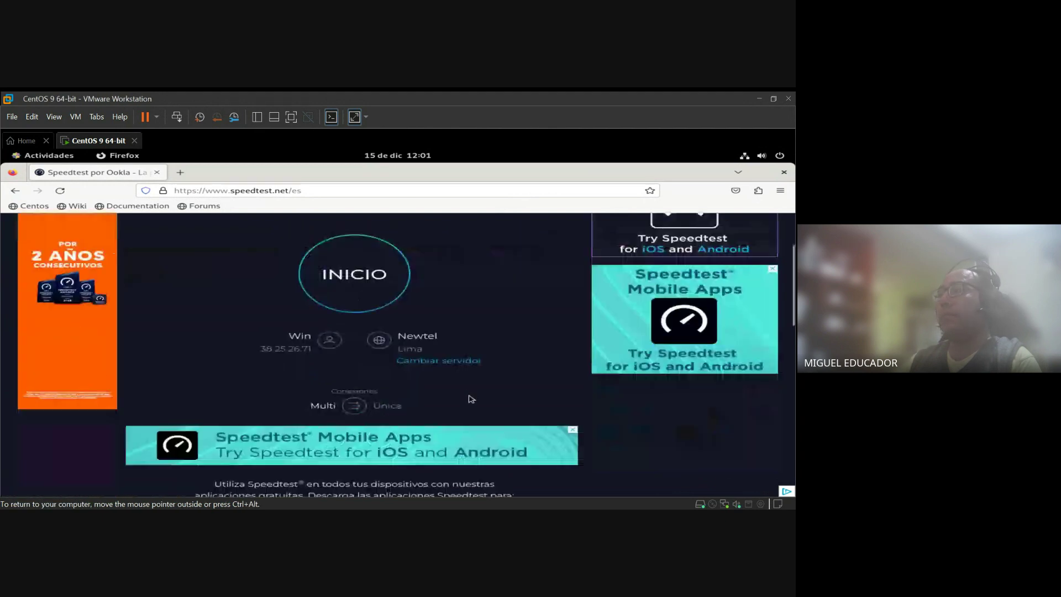
{"action": "scroll", "coordinate": [450, 386], "scroll_direction": "up", "scroll_amount": 3}
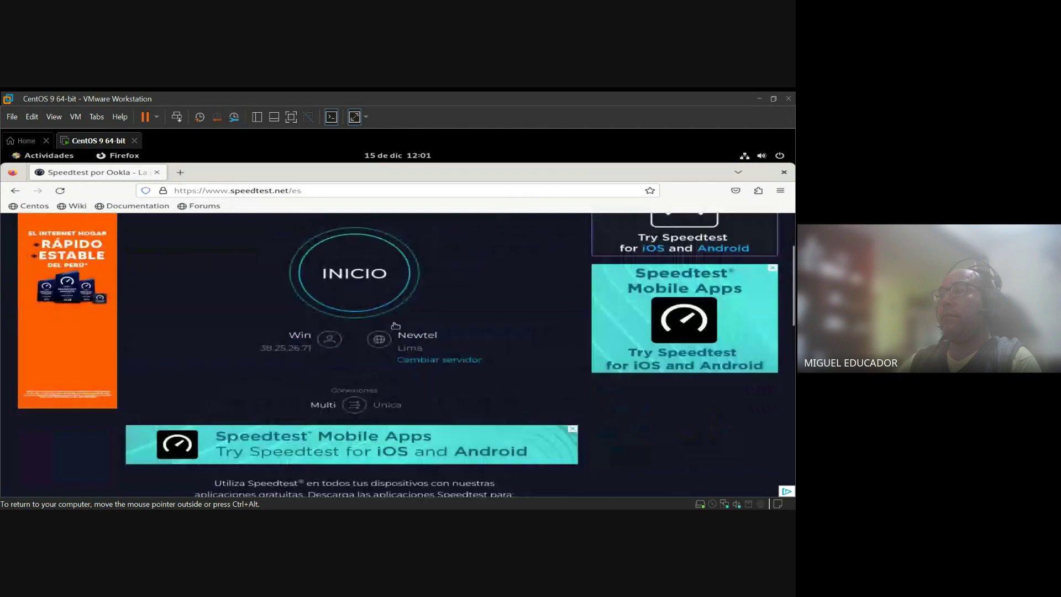
{"action": "scroll", "coordinate": [363, 311], "scroll_direction": "up", "scroll_amount": 1}
{"action": "left_click", "coordinate": [363, 311]}
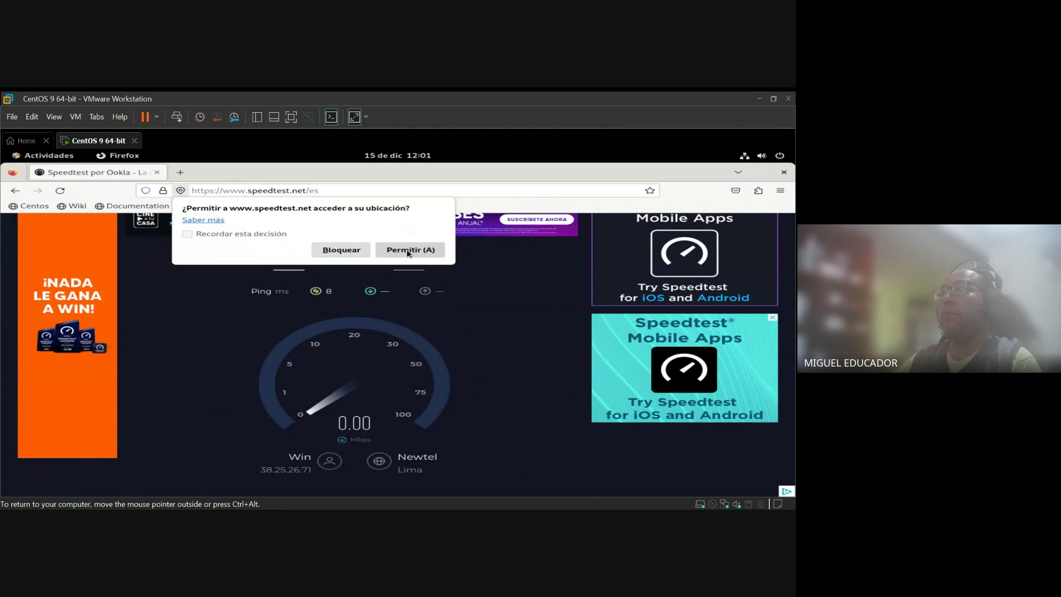
{"action": "left_click", "coordinate": [408, 251]}
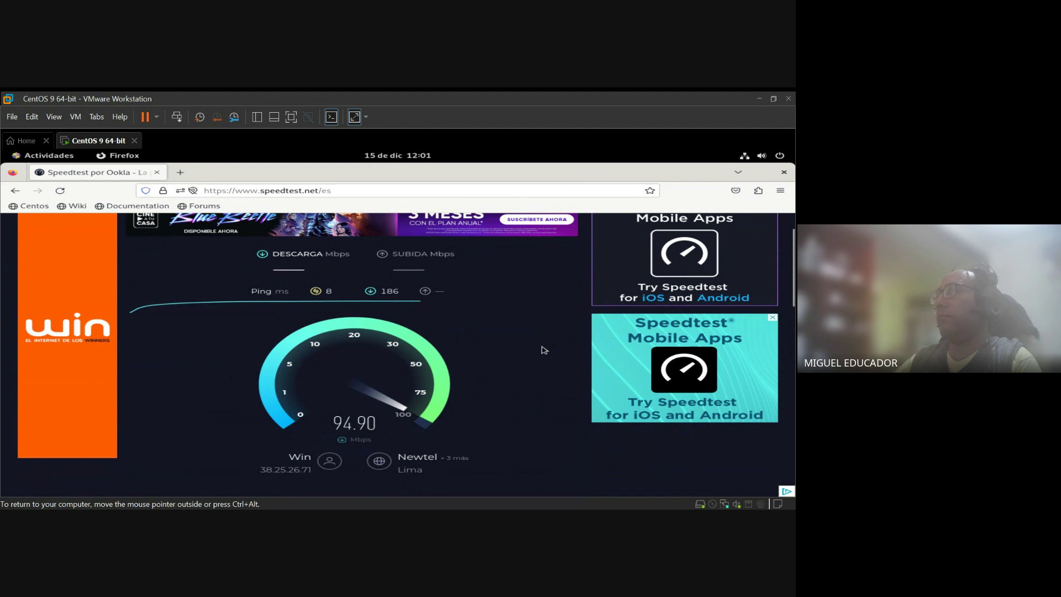
{"action": "left_click", "coordinate": [772, 318]}
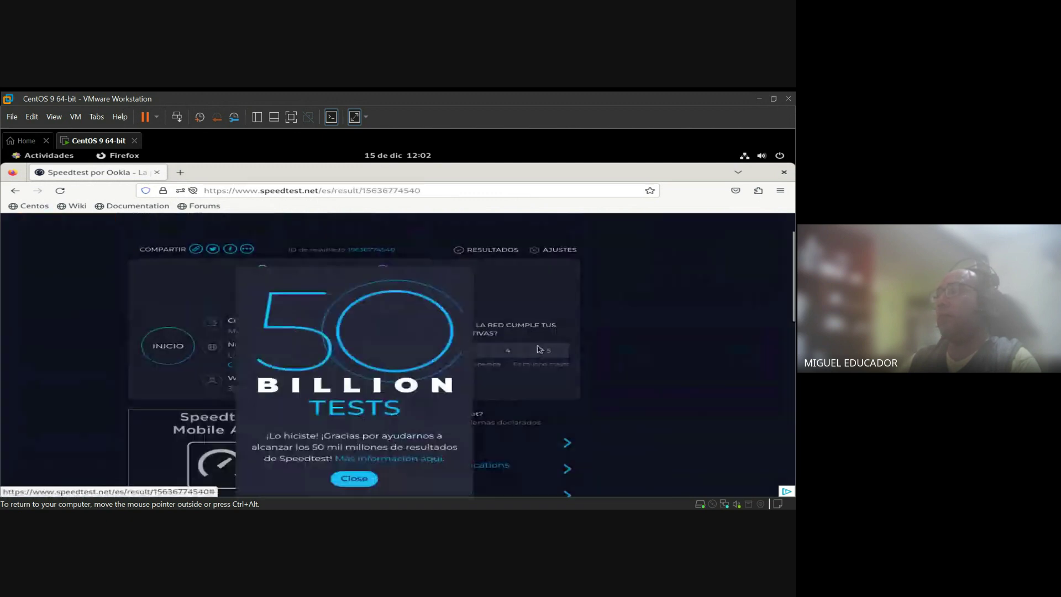
{"action": "left_click", "coordinate": [355, 482]}
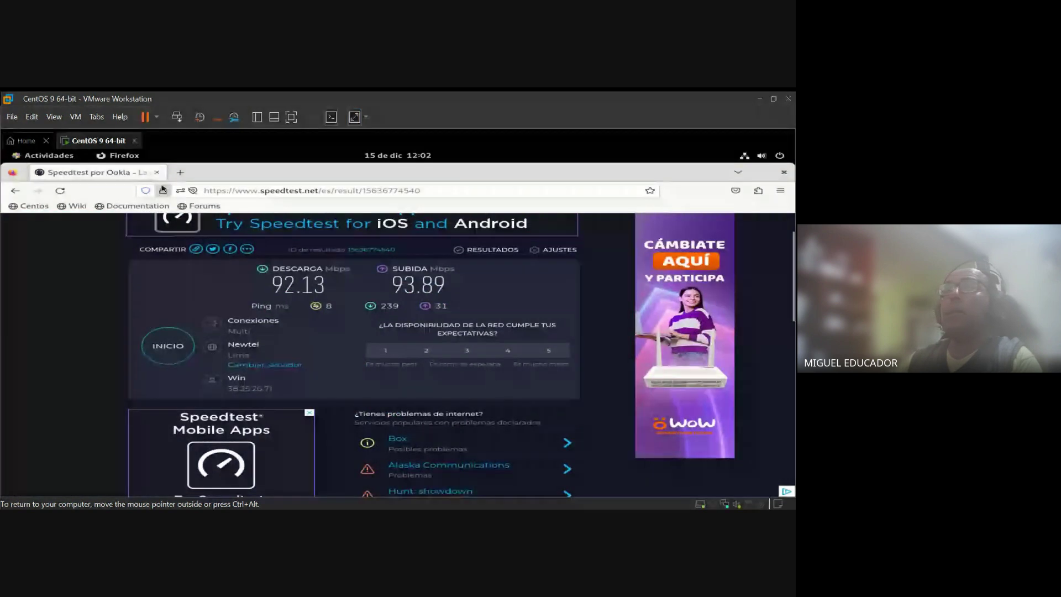
{"action": "left_click", "coordinate": [180, 173]}
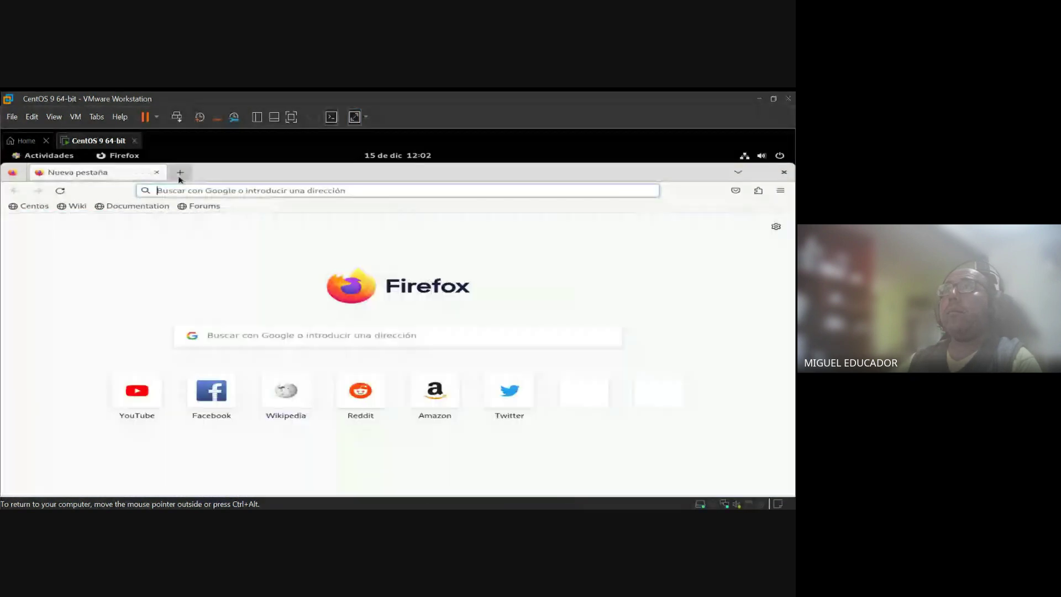
- Quit Firefox and open the guest's Configuración window from the system menu
{"action": "left_click", "coordinate": [137, 157]}
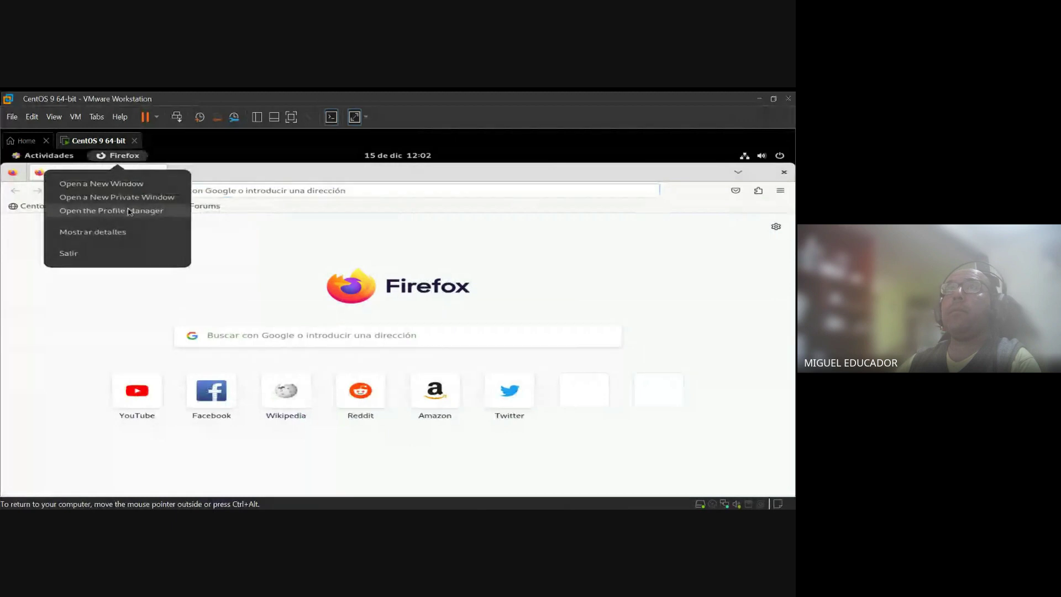
{"action": "left_click", "coordinate": [116, 253]}
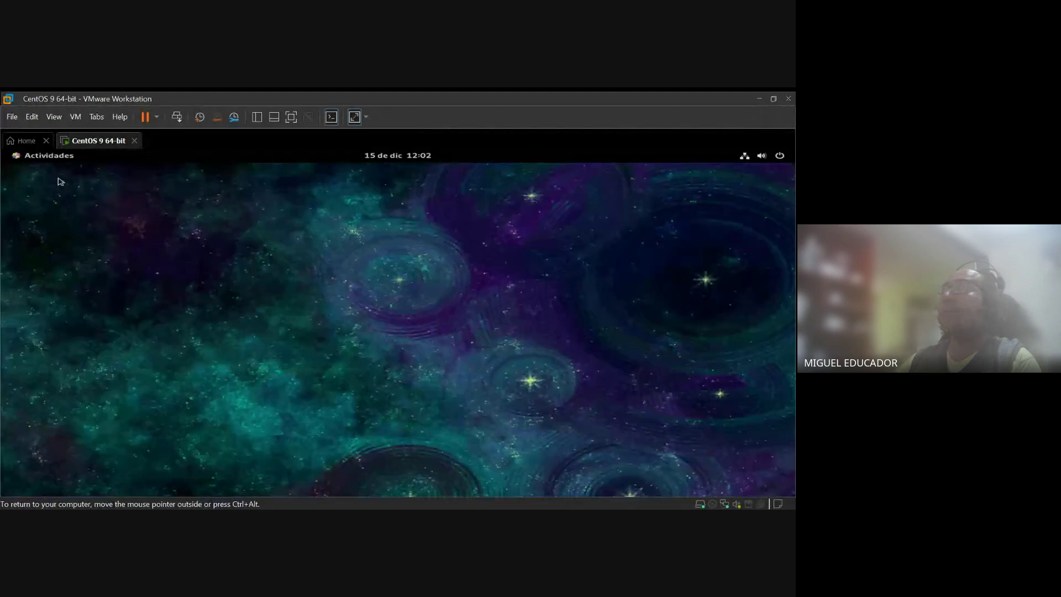
{"action": "left_click", "coordinate": [745, 156]}
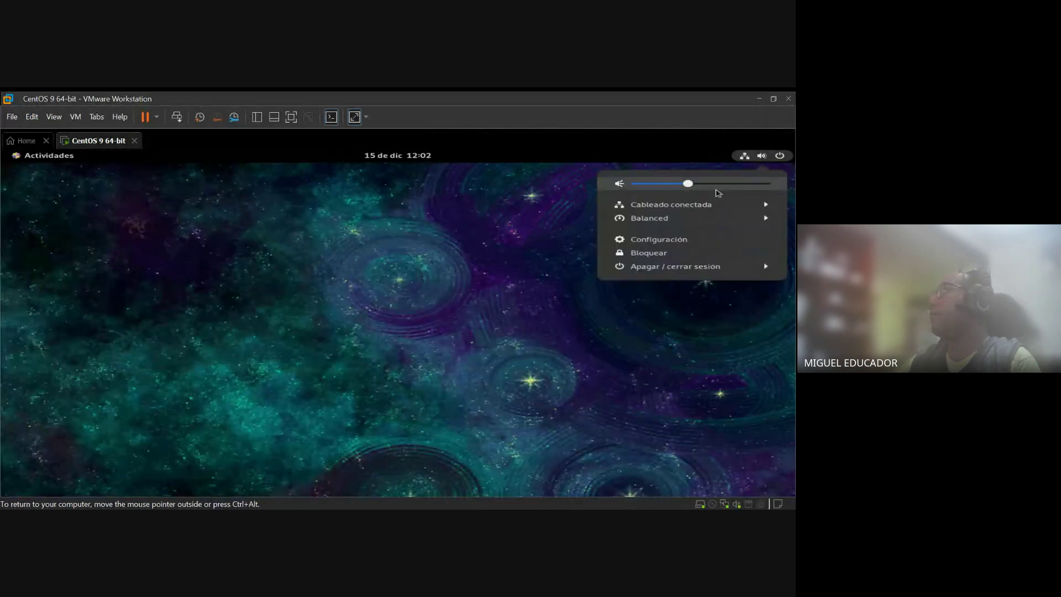
{"action": "left_click", "coordinate": [676, 240]}
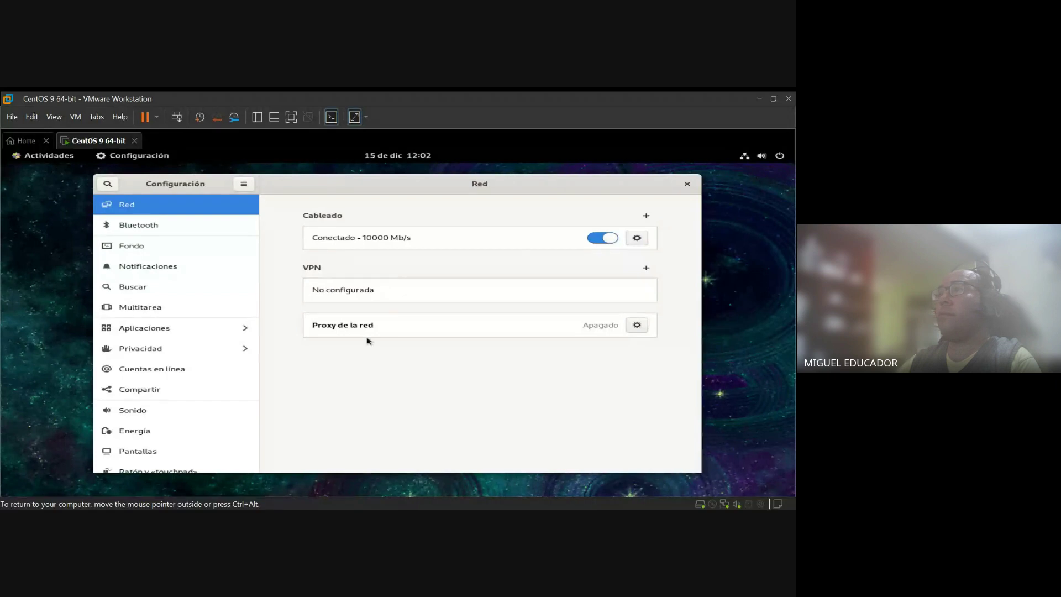
- Browse the Fondo, Notificaciones, Multitarea and Fecha y hora pages, then close Settings
{"action": "left_click", "coordinate": [190, 244]}
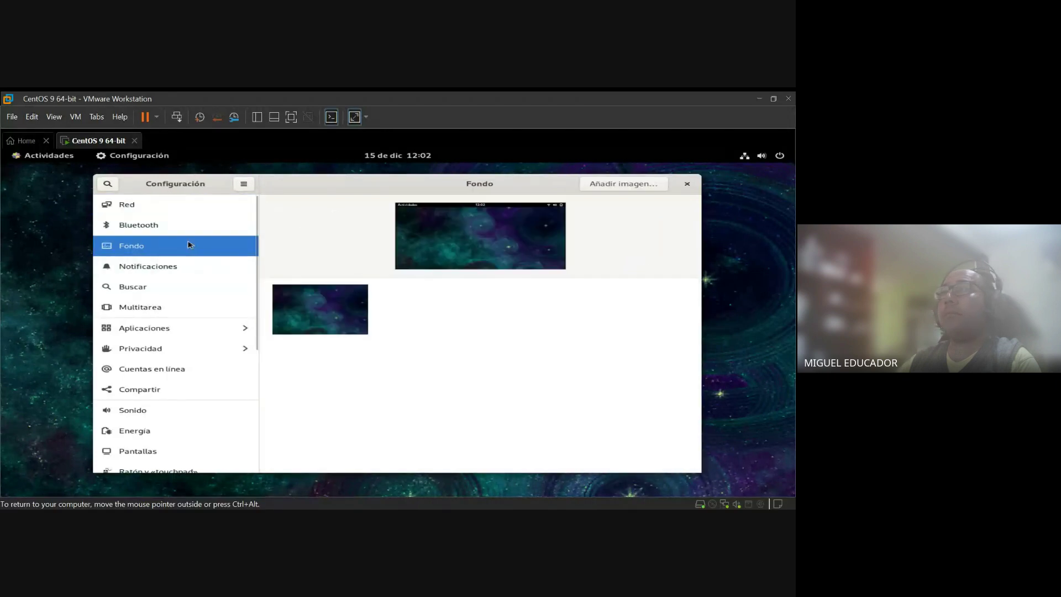
{"action": "left_click", "coordinate": [180, 267]}
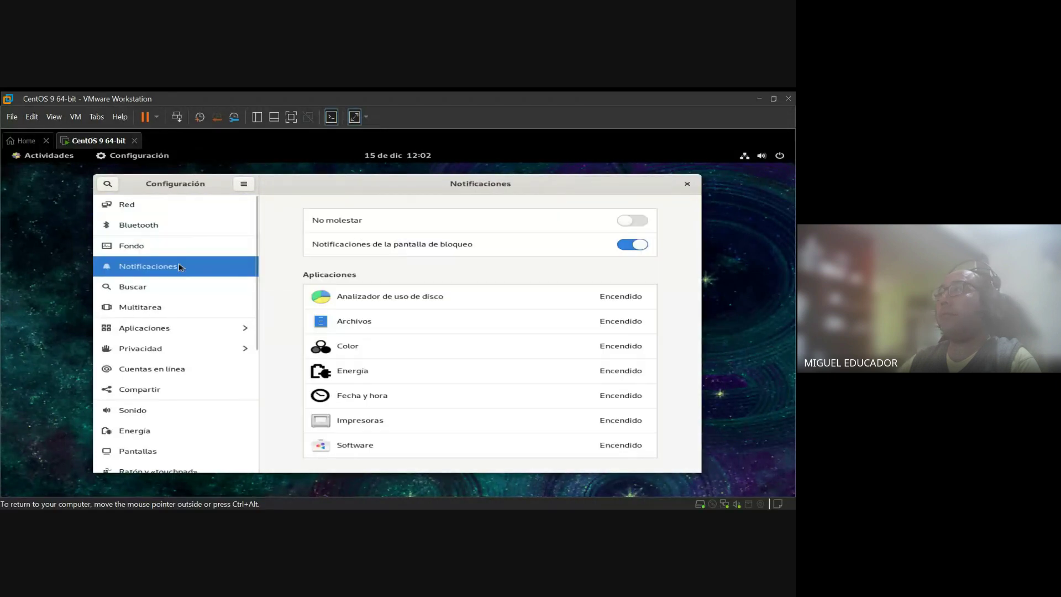
{"action": "left_click", "coordinate": [195, 302]}
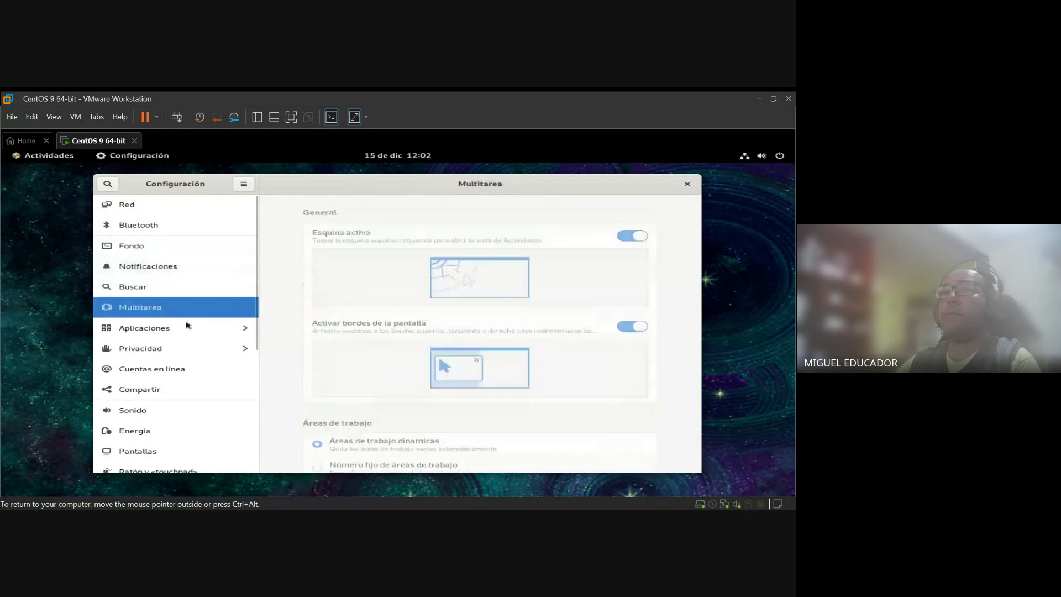
{"action": "scroll", "coordinate": [186, 414], "scroll_direction": "down", "scroll_amount": 8}
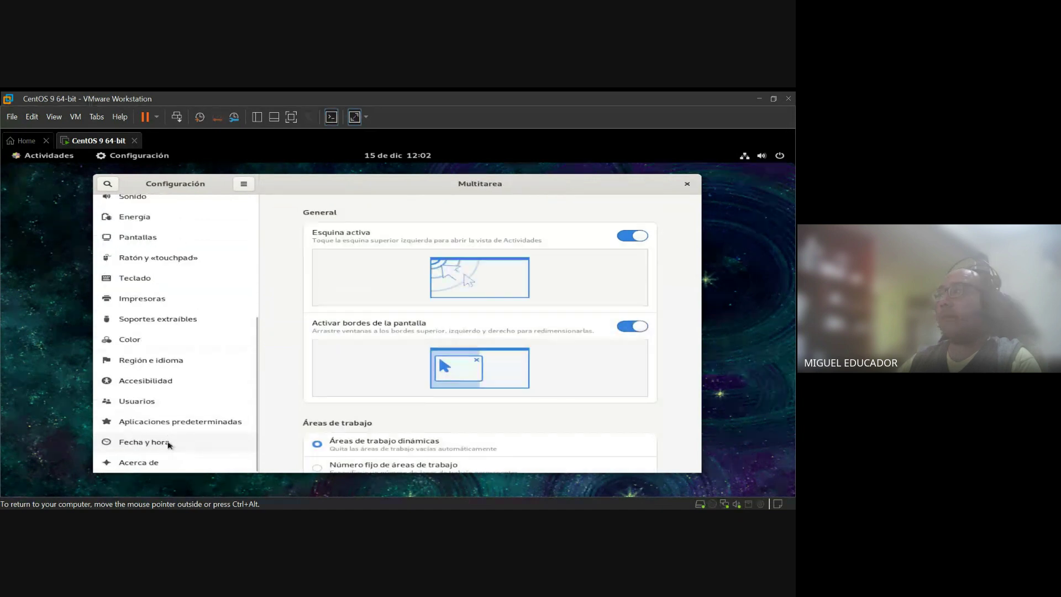
{"action": "left_click", "coordinate": [169, 442]}
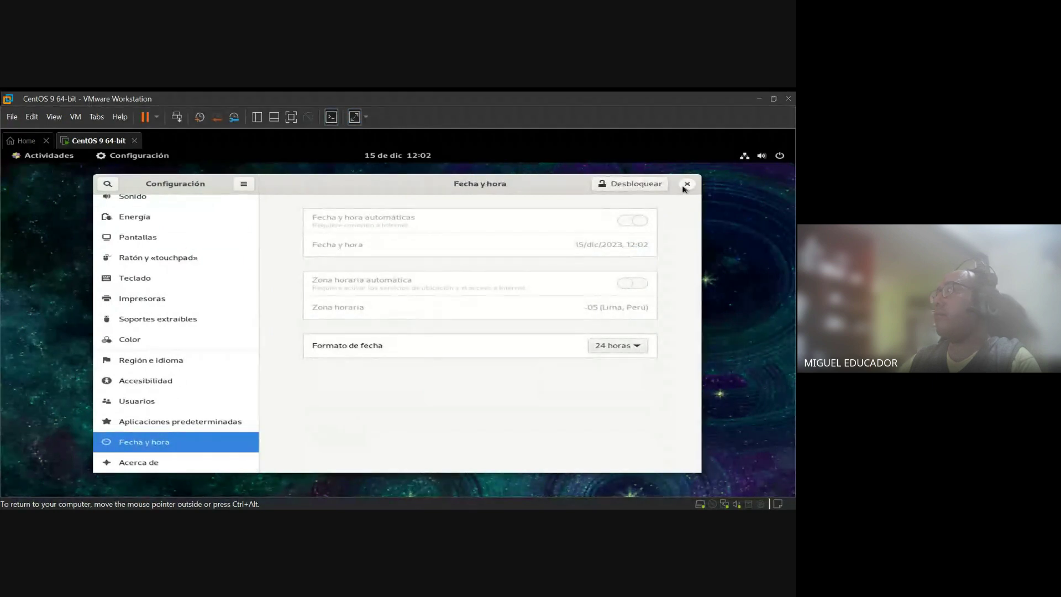
{"action": "left_click", "coordinate": [687, 184]}
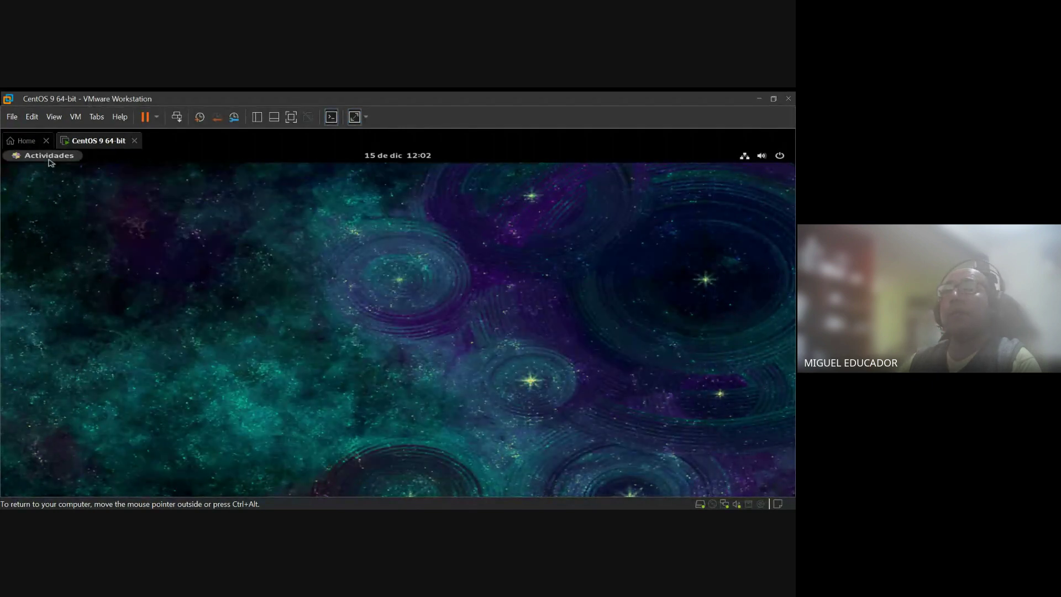
{"action": "left_click", "coordinate": [48, 157]}
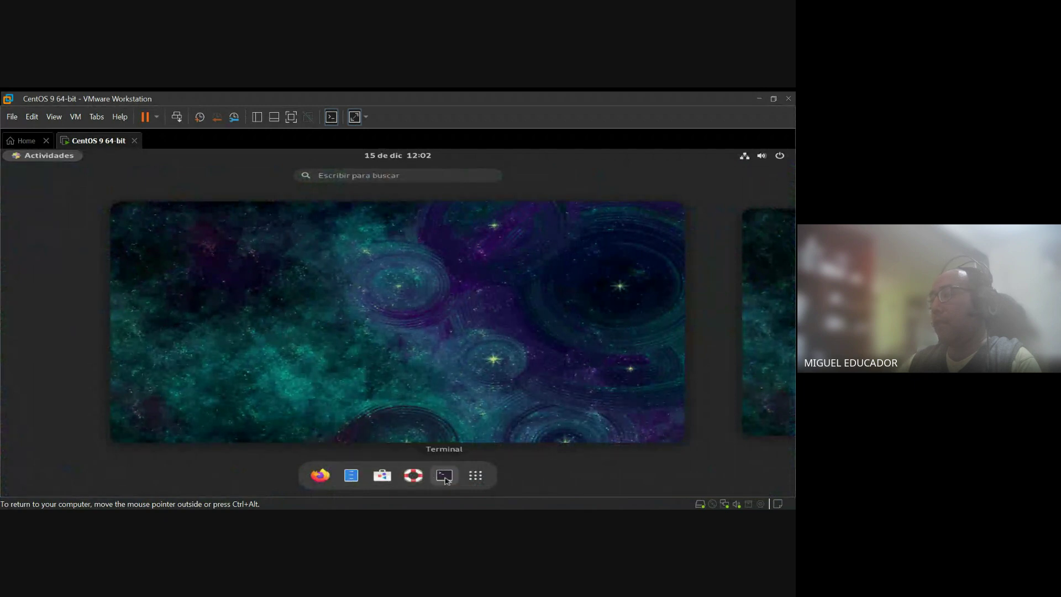
- Show the app grid and look inside the Utilidades folder (Discos, Registros, Tipografías)
{"action": "left_click", "coordinate": [483, 480]}
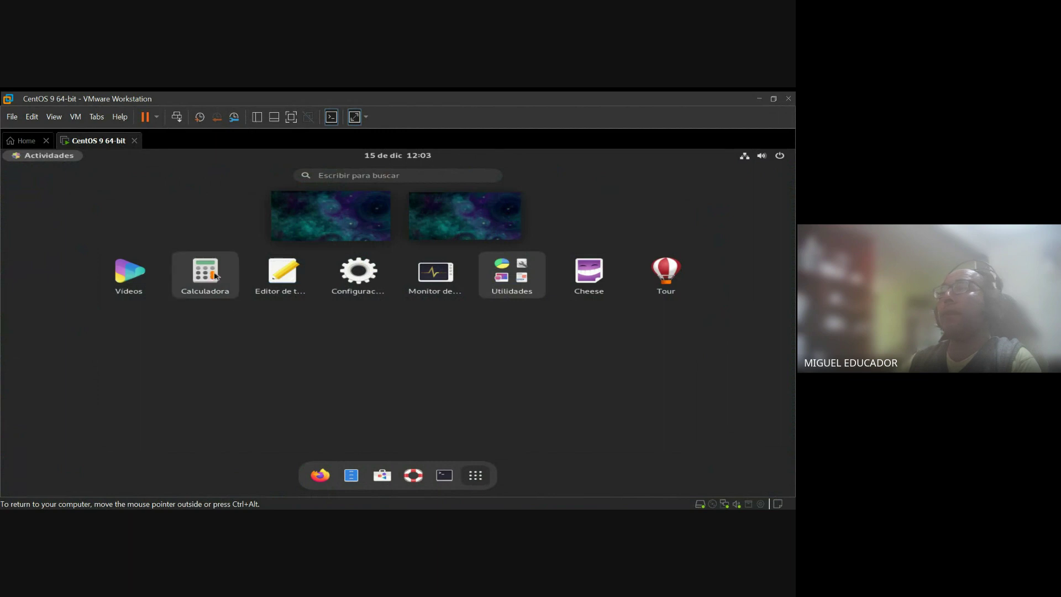
{"action": "left_click", "coordinate": [515, 278]}
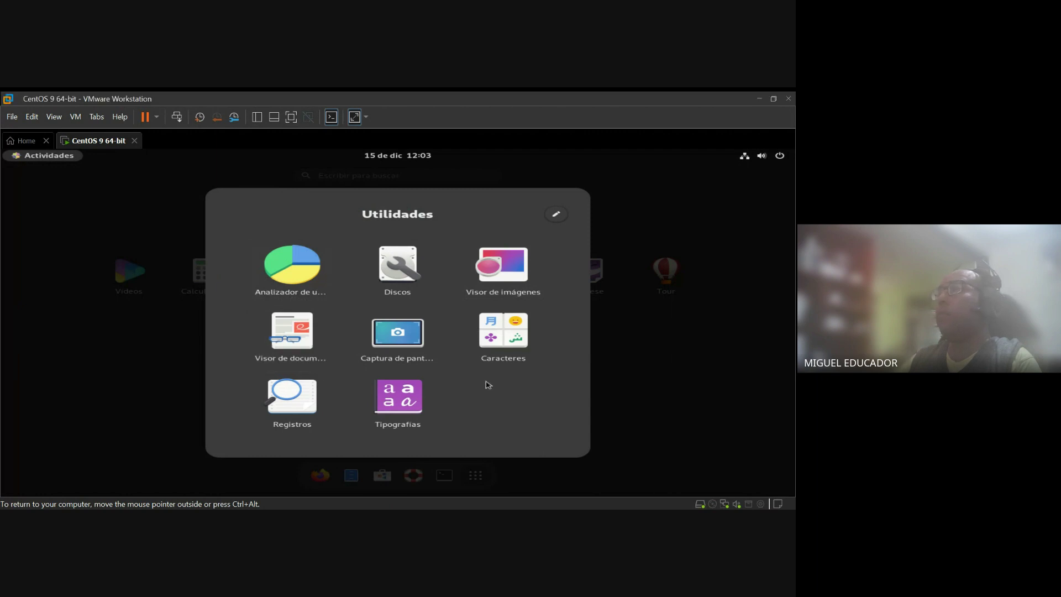
{"action": "left_click", "coordinate": [641, 360]}
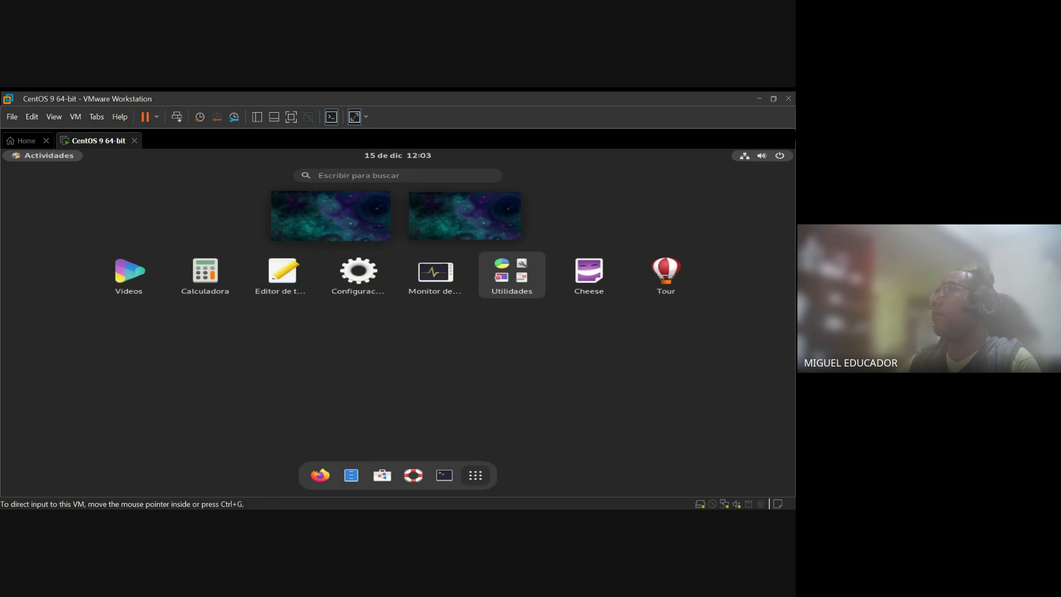
- Power off the CentOS guest through Apagar / cerrar sesión > Apagar and release input
{"action": "left_click", "coordinate": [783, 157]}
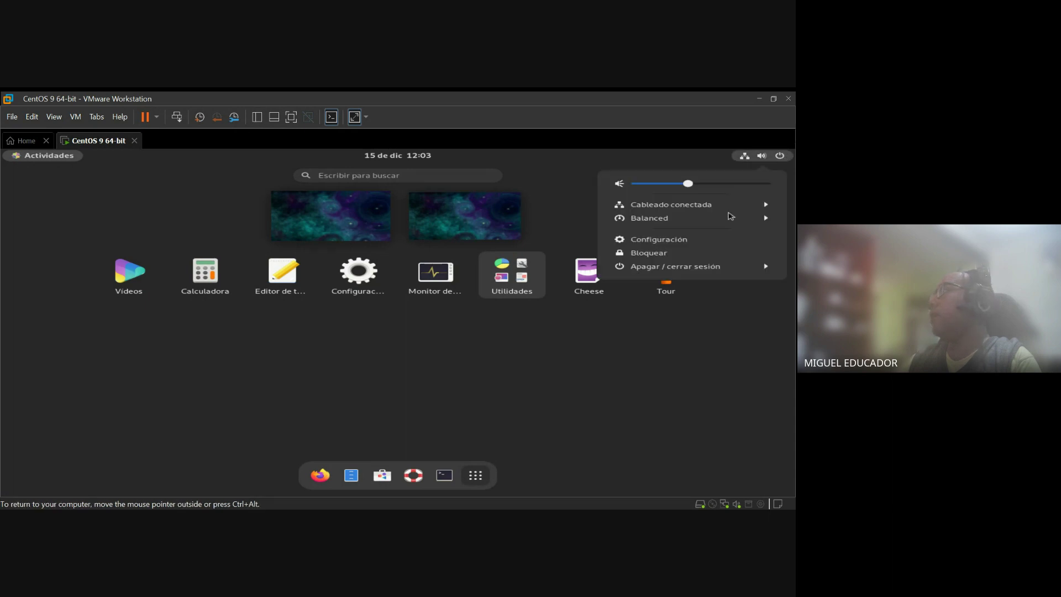
{"action": "left_click", "coordinate": [662, 269]}
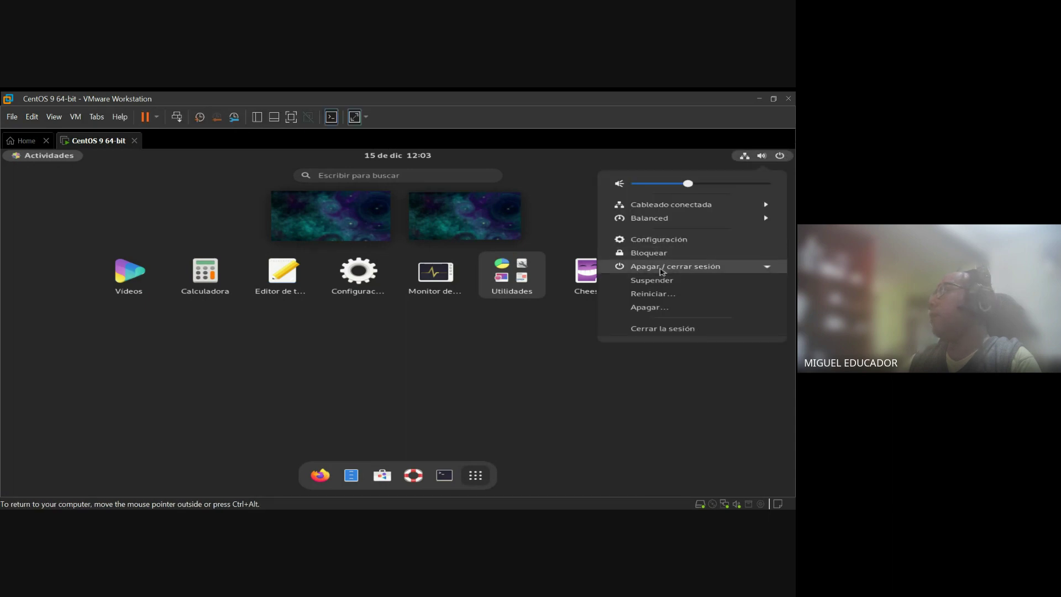
{"action": "left_click", "coordinate": [665, 309]}
{"action": "left_click", "coordinate": [442, 351]}
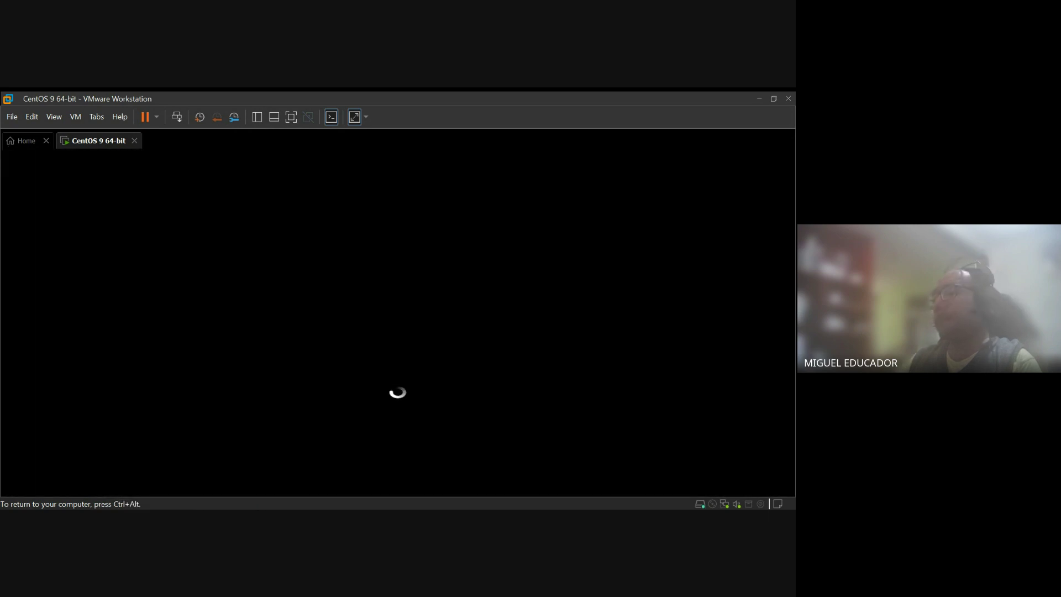
{"action": "key", "text": "ctrl+alt"}
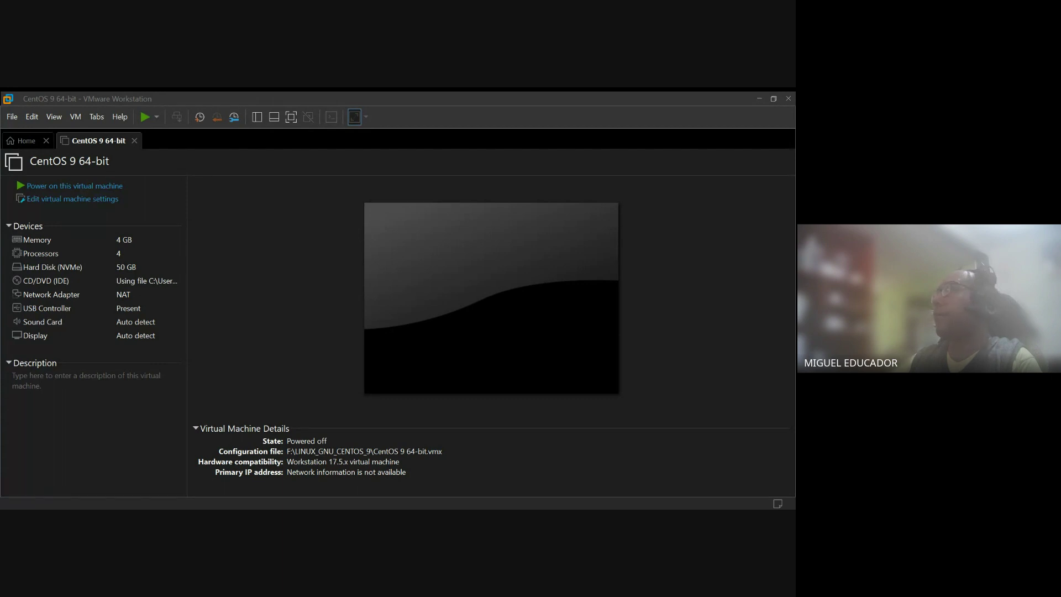
- Switch the CD/DVD (IDE) drive from the CentOS ISO to the physical drive, not connected at power on
{"action": "left_click", "coordinate": [108, 206]}
{"action": "left_click", "coordinate": [326, 179]}
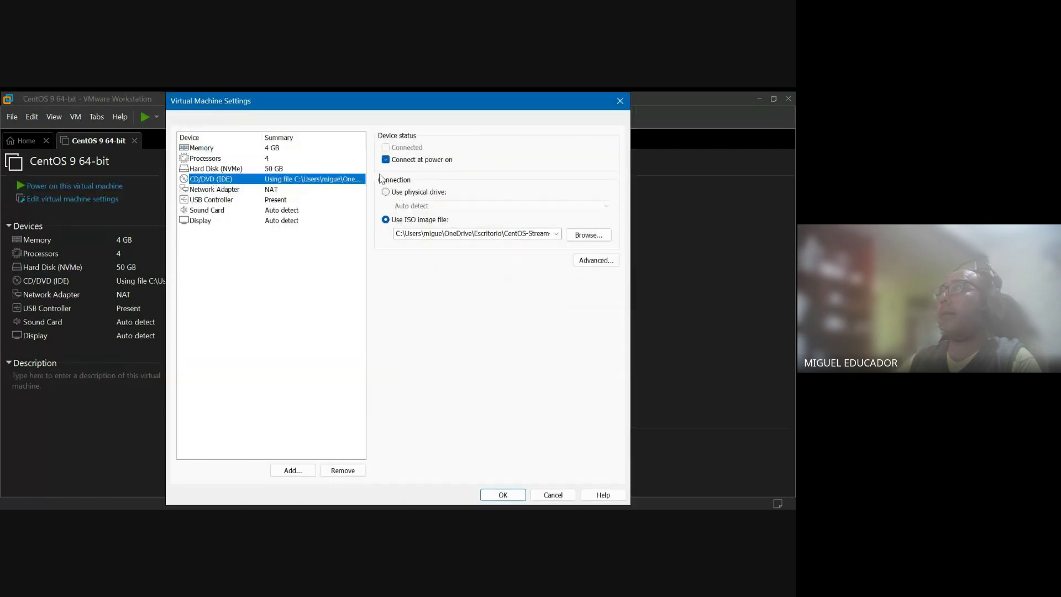
{"action": "left_click", "coordinate": [402, 160]}
{"action": "left_click", "coordinate": [401, 192]}
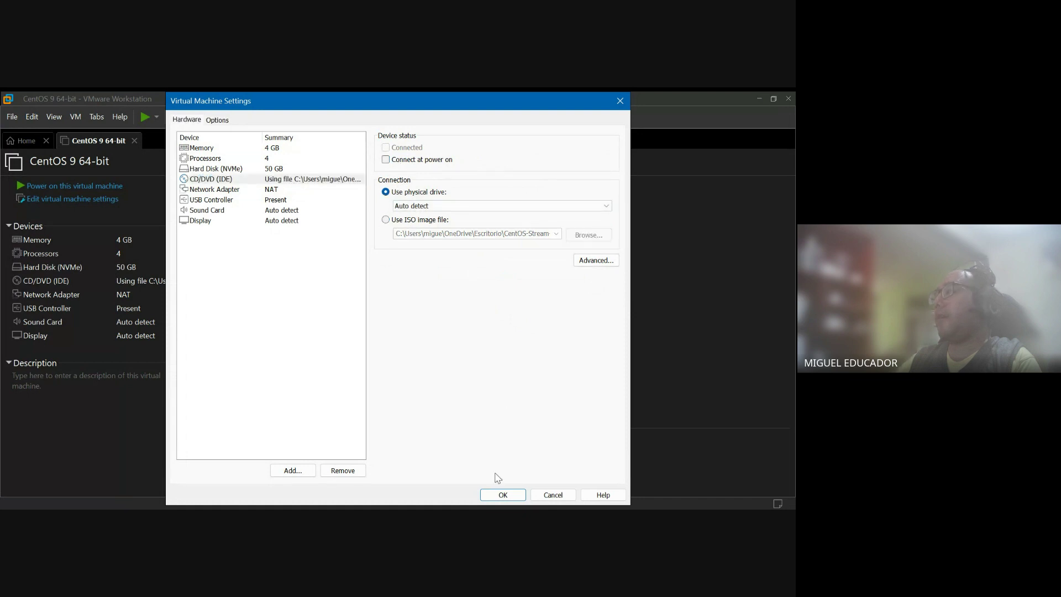
{"action": "left_click", "coordinate": [503, 495]}
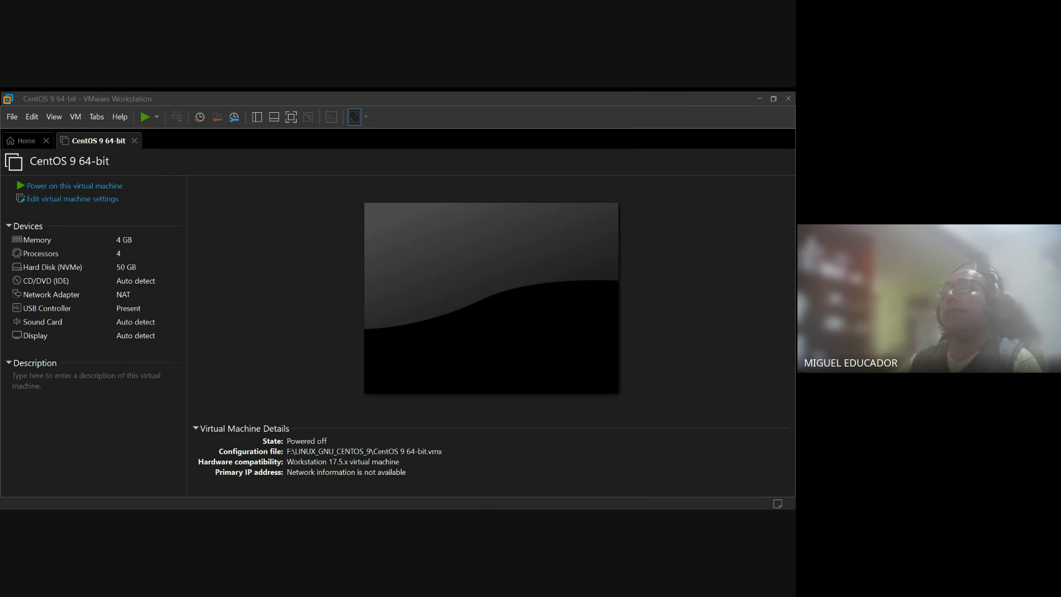
- Defragment the 50 GB Hard Disk (NVMe), CentOS 9 64-bit.vmdk, from the VM settings
{"action": "left_click", "coordinate": [338, 99]}
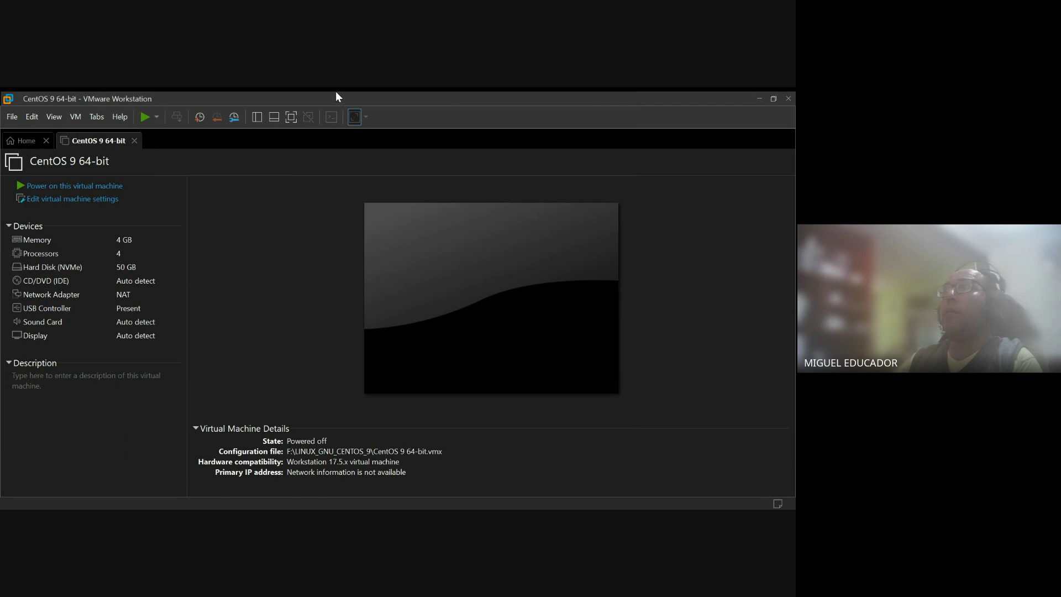
{"action": "left_click", "coordinate": [92, 204]}
{"action": "left_click", "coordinate": [216, 169]}
{"action": "left_click", "coordinate": [582, 281]}
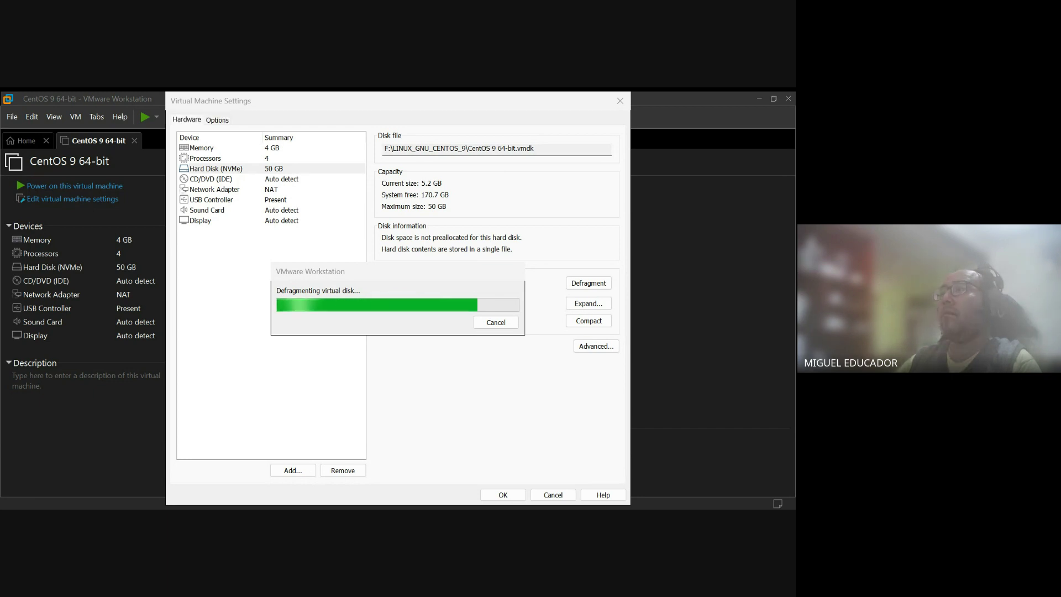
{"action": "left_click", "coordinate": [638, 135]}
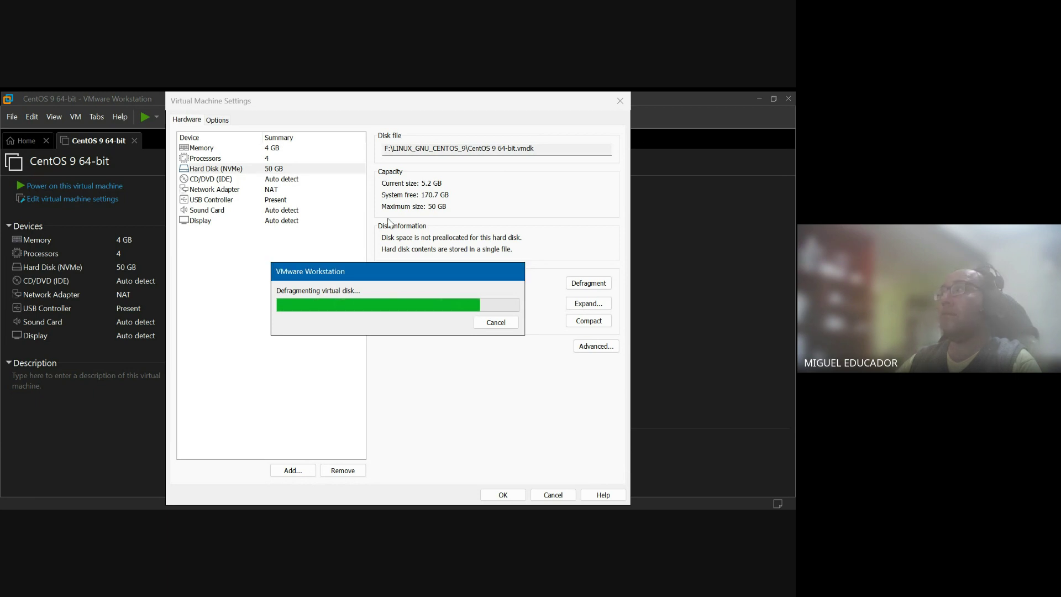